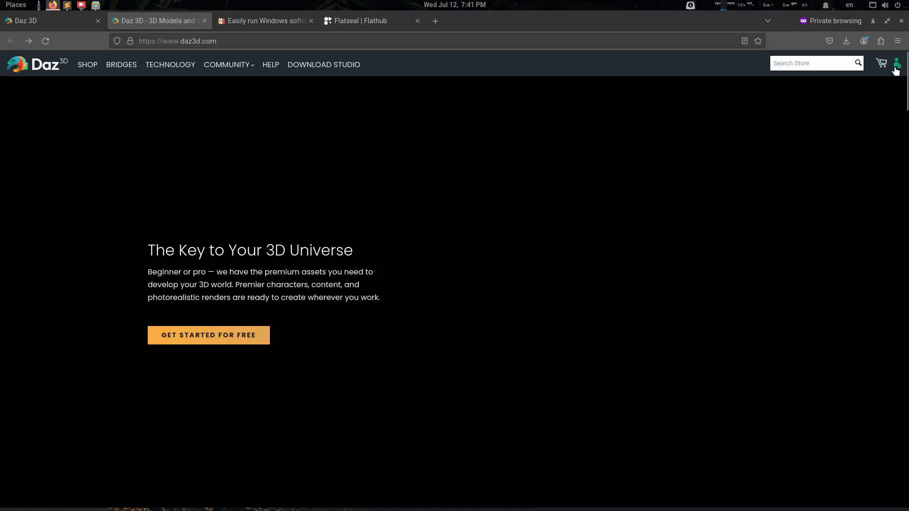
Download the Daz 3D Install Manager (DIM) installer from the Daz 3D website.
click(321, 65)
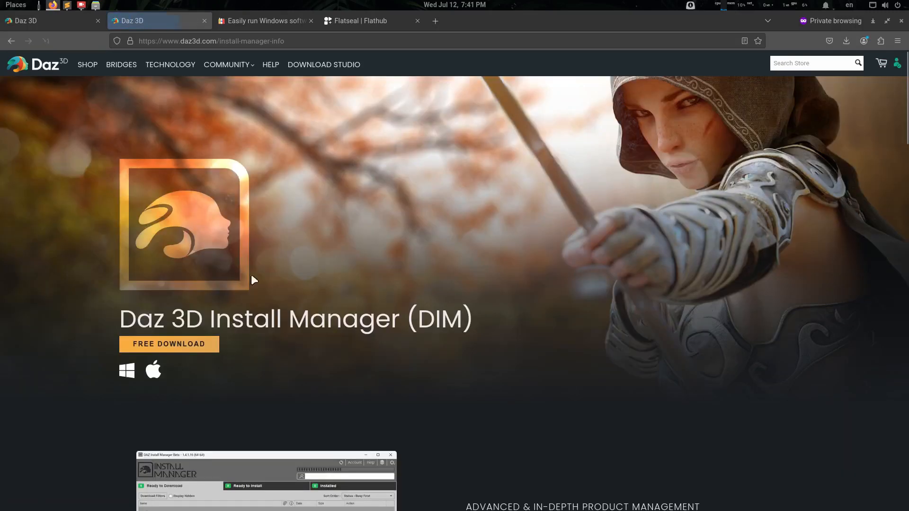
click(192, 346)
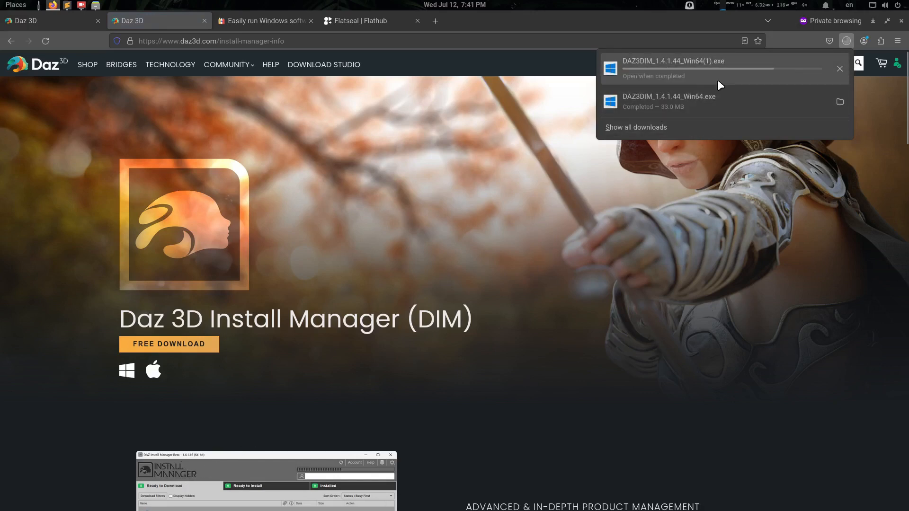
Look over the Bottles home page at usebottles.com and open a terminal window on top of it.
click(268, 22)
click(229, 43)
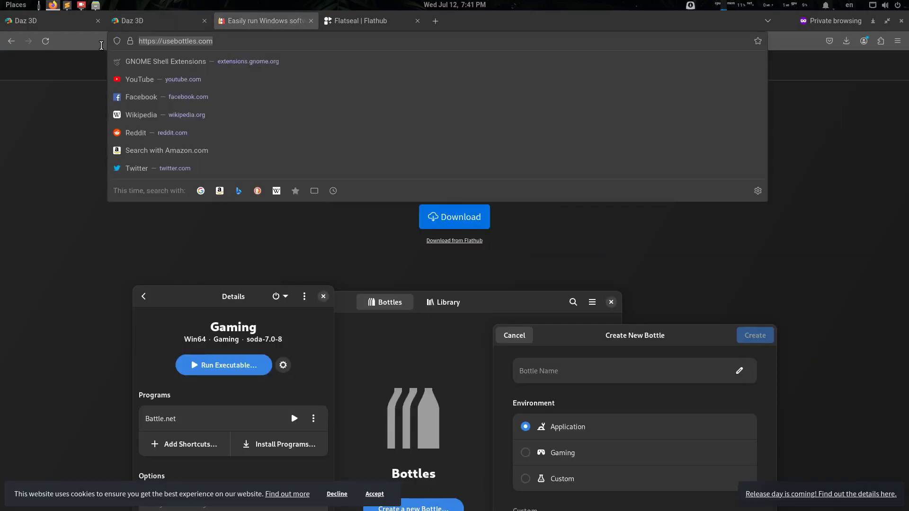
click(176, 99)
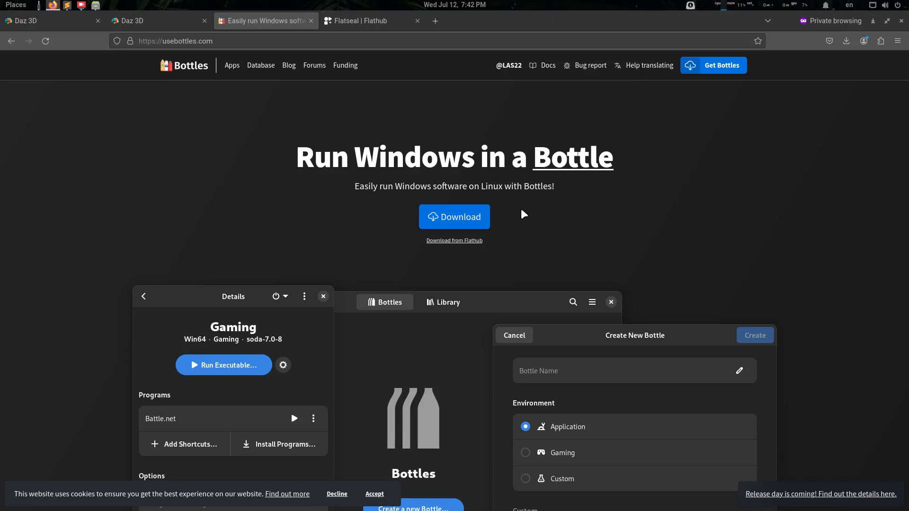
scroll(523, 215, down, 3)
scroll(450, 314, up, 3)
key(ctrl+alt+t)
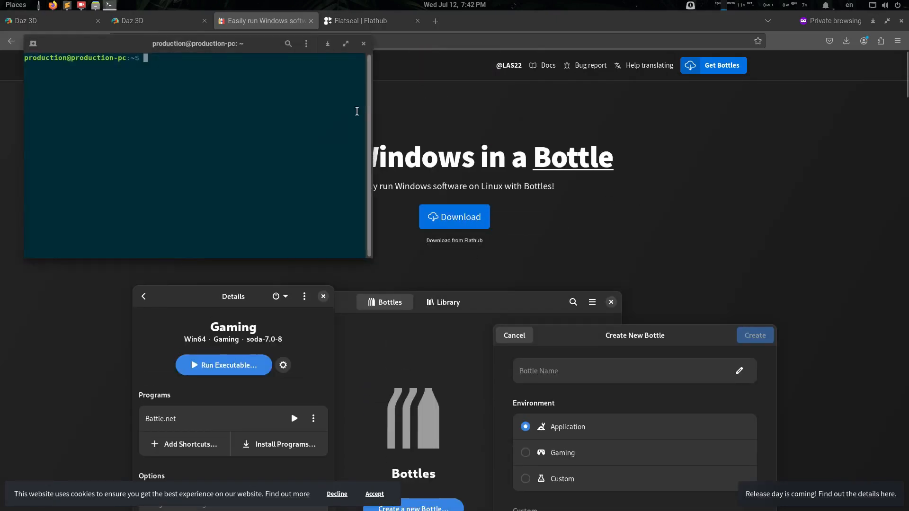
drag(260, 45, 236, 90)
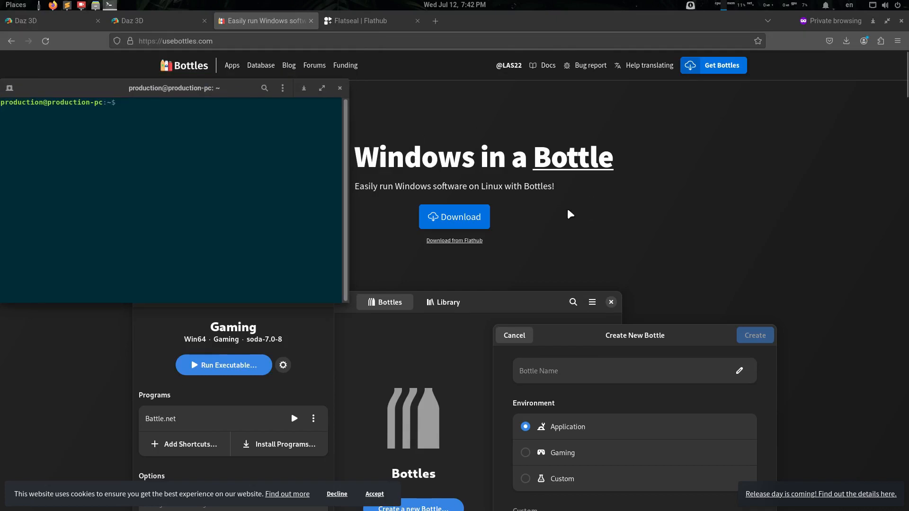
Find the Flatpak version of Bottles on Flathub and run its manual install command, flatpak install flathub com.usebottles.bottles, in the terminal.
click(454, 216)
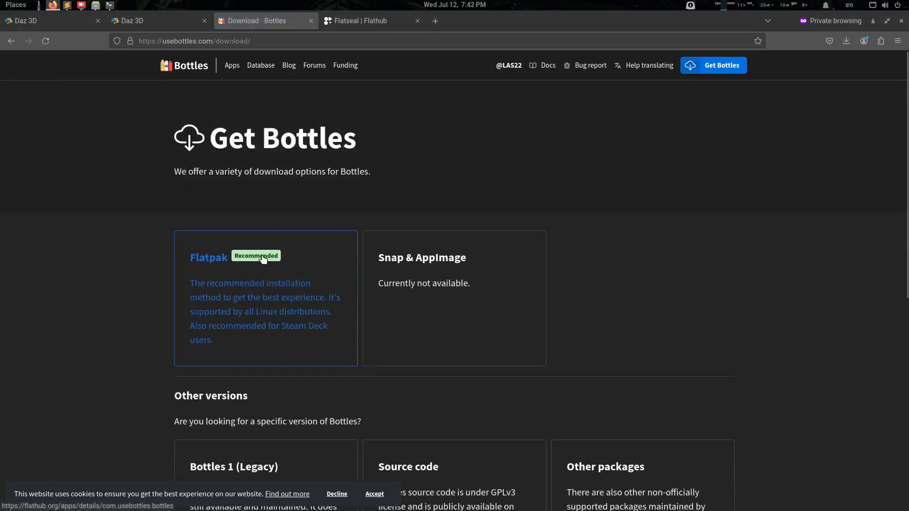
click(309, 239)
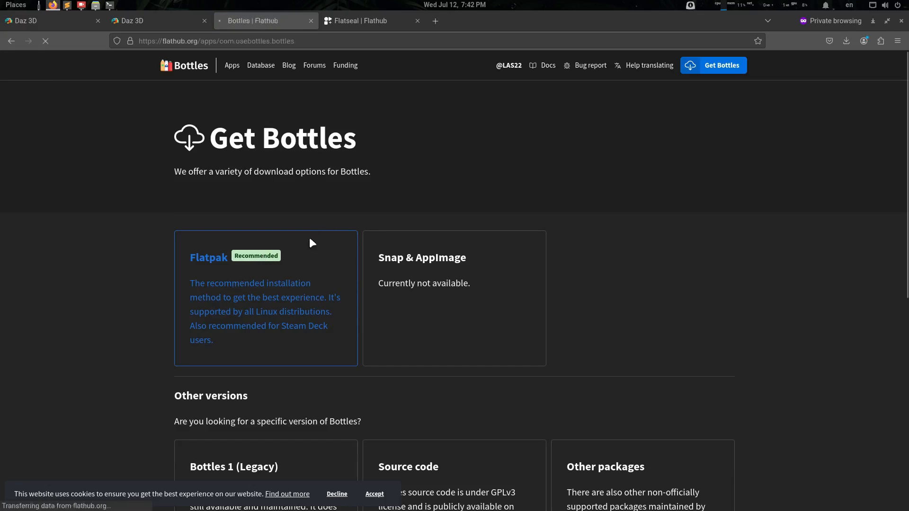
click(695, 132)
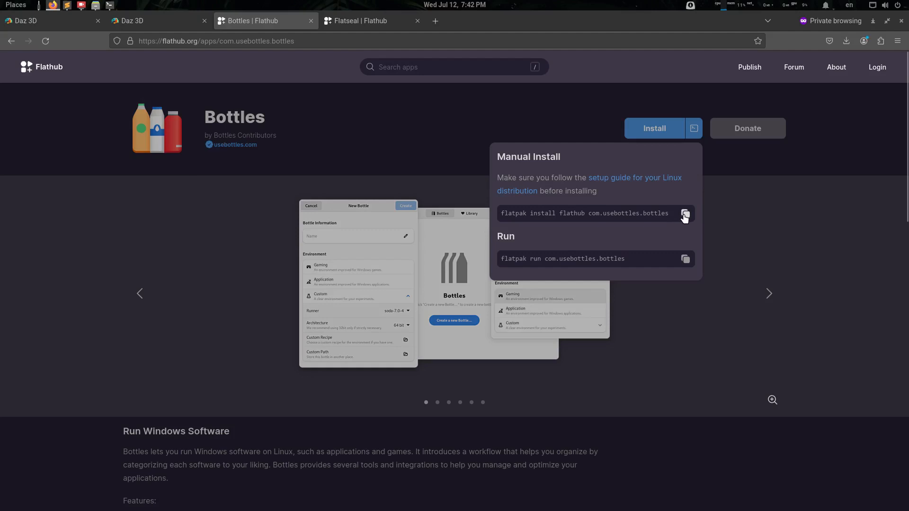
click(110, 5)
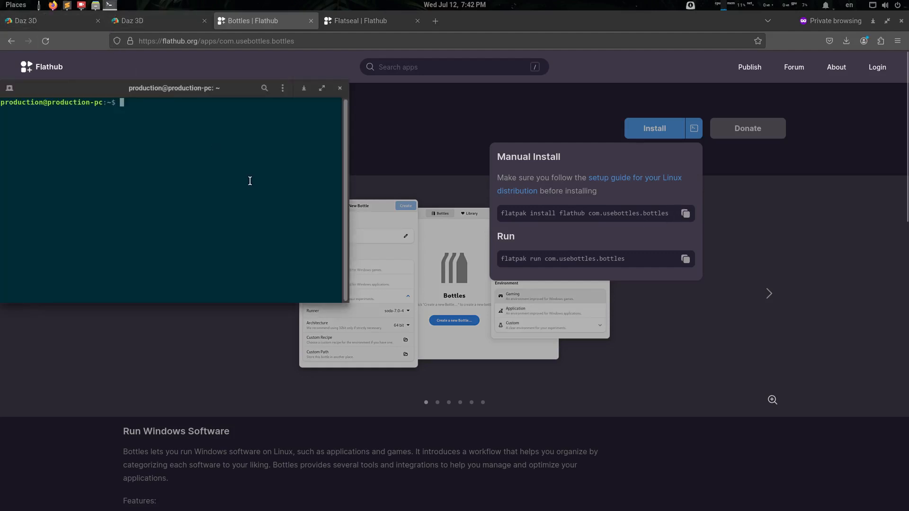
text(flatpak install flathub com.usebottles.bottles)
key(Return)
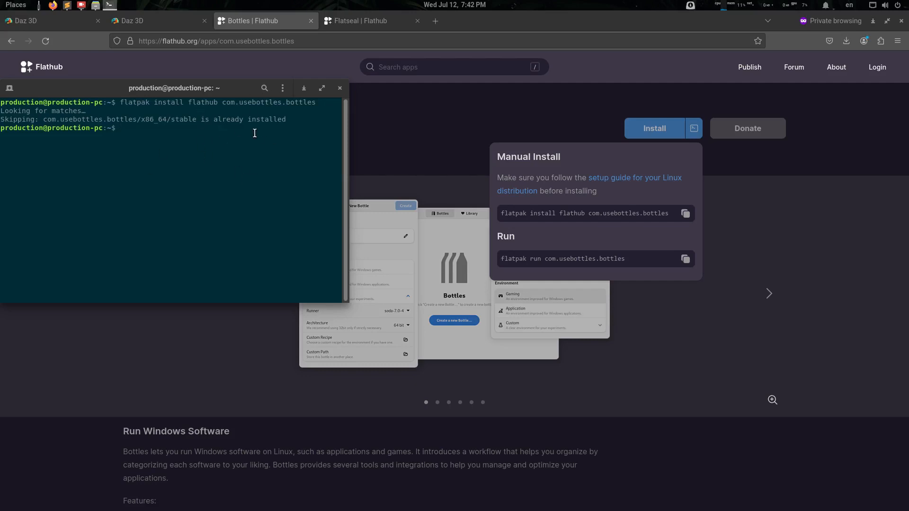
Run Flatseal's manual install command from Flathub, flatpak install flathub com.github.tchx84.Flatseal, in the terminal.
click(376, 19)
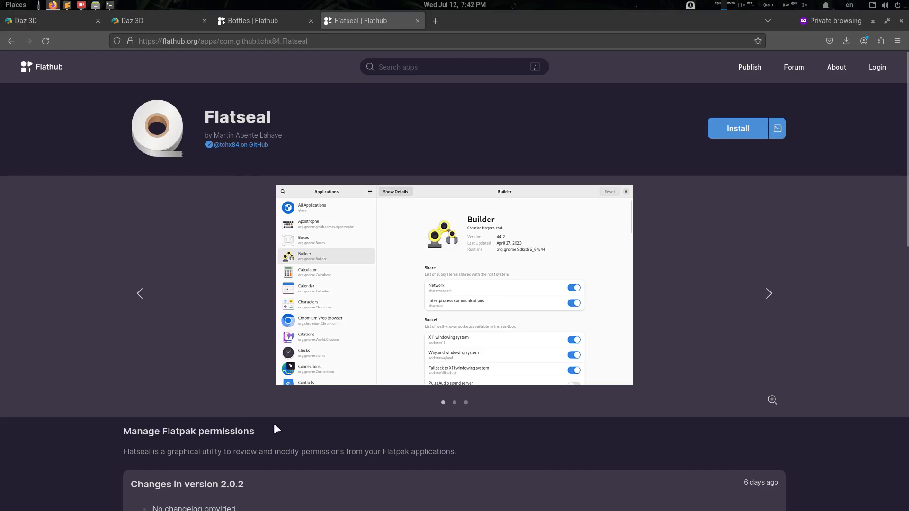
click(778, 130)
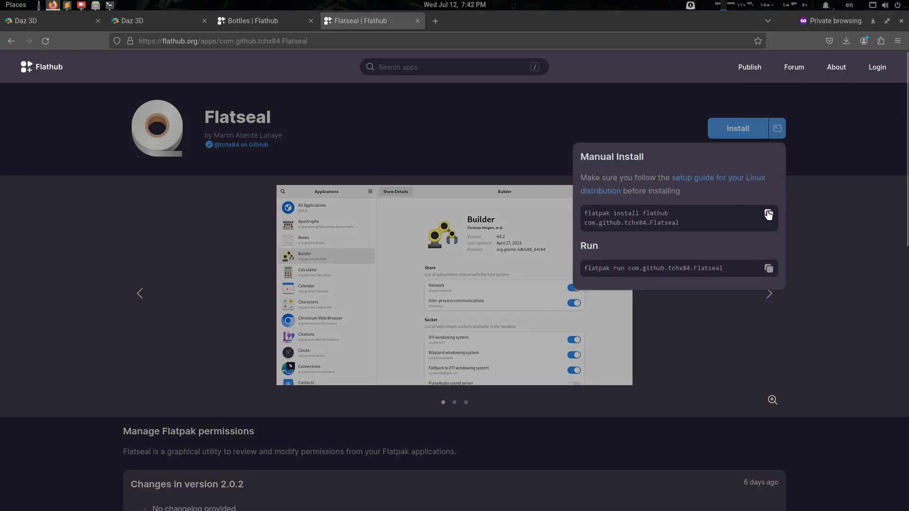
click(110, 5)
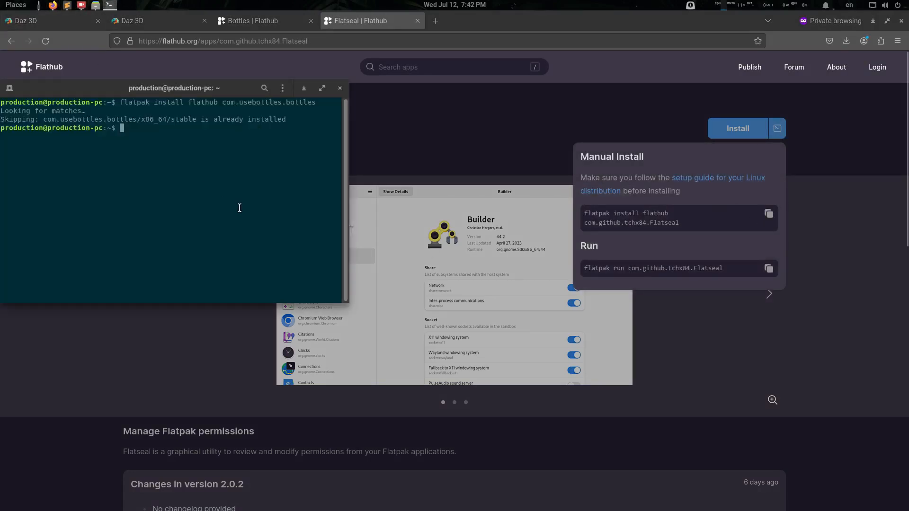
text(flatpak install flathub com.github.tchx84.Flatseal)
key(Return)
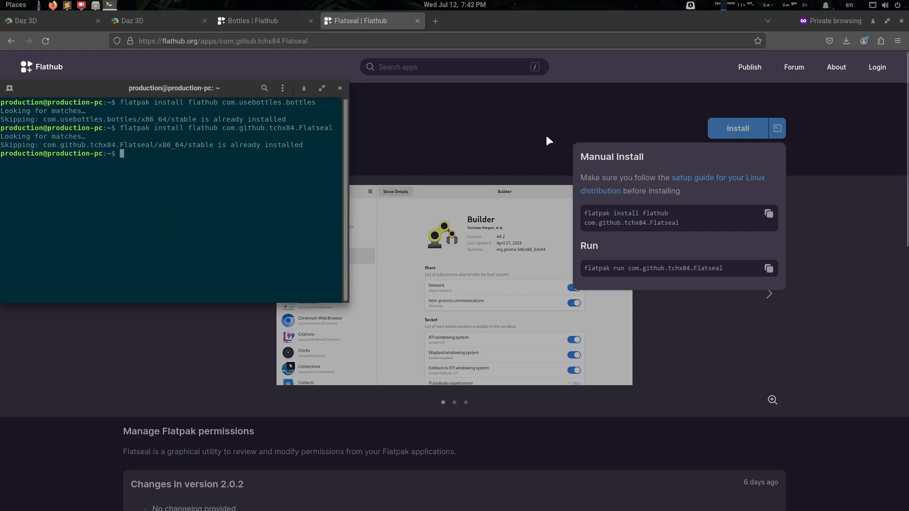
drag(206, 93, 300, 128)
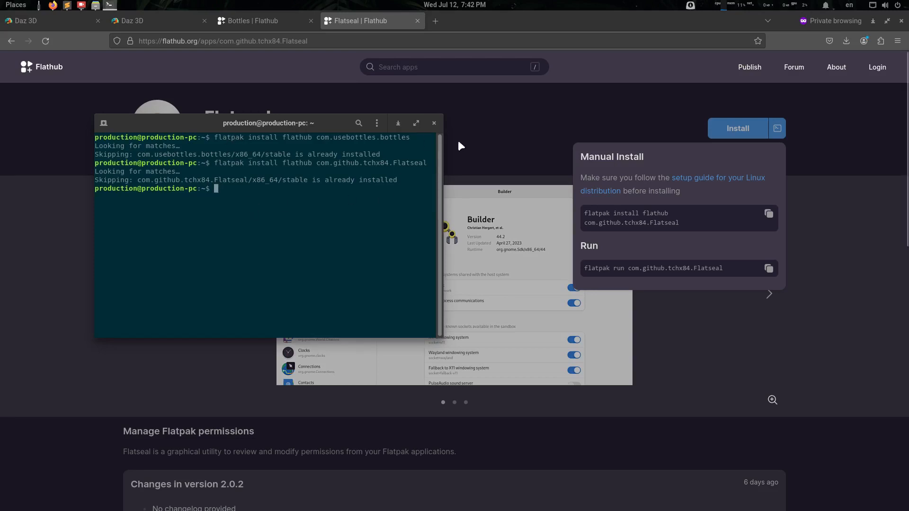
Return to the Daz 3D Install Manager page, minimize the browser and bring up the Desktop folder in the file manager.
click(289, 22)
click(366, 17)
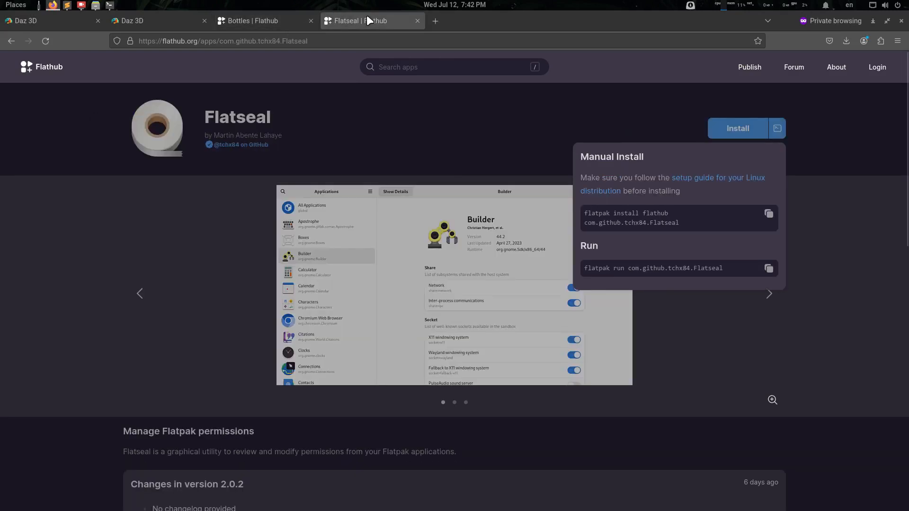
click(152, 18)
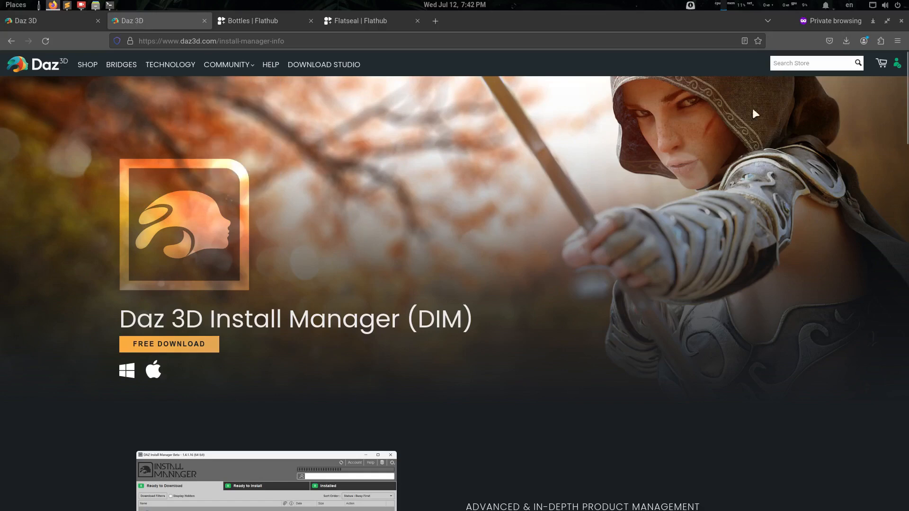
click(872, 20)
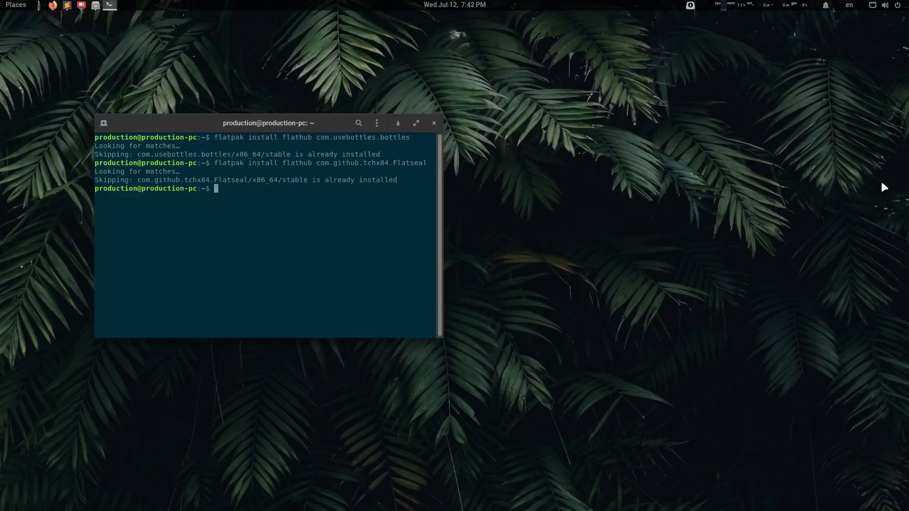
drag(908, 190, 610, 148)
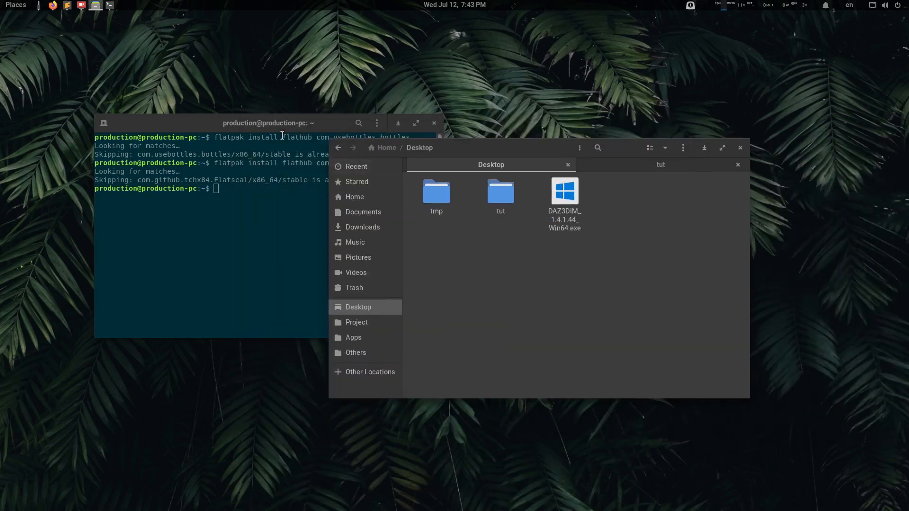
Find Bottles through the desktop's application search and launch it.
click(260, 122)
key(super)
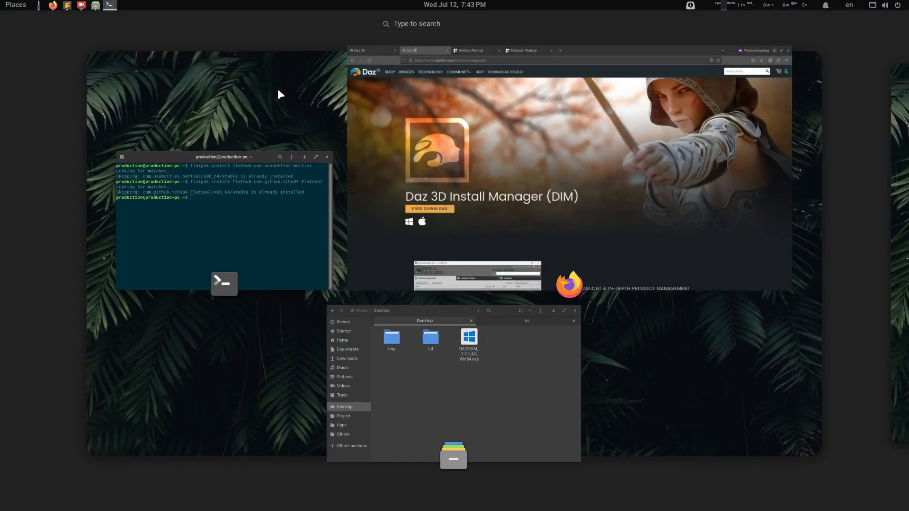
text(bo)
key(Return)
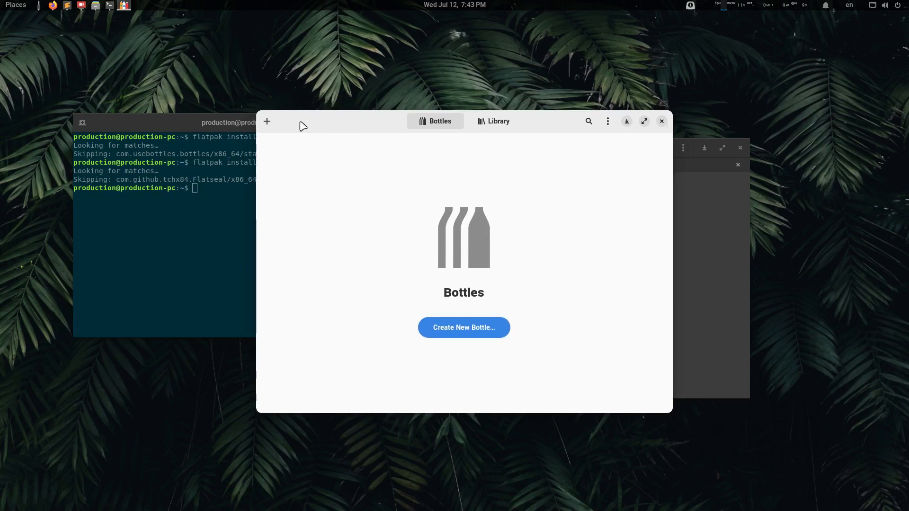
Create a new bottle named Daz3D with the Application environment and dismiss the creation dialog.
click(267, 121)
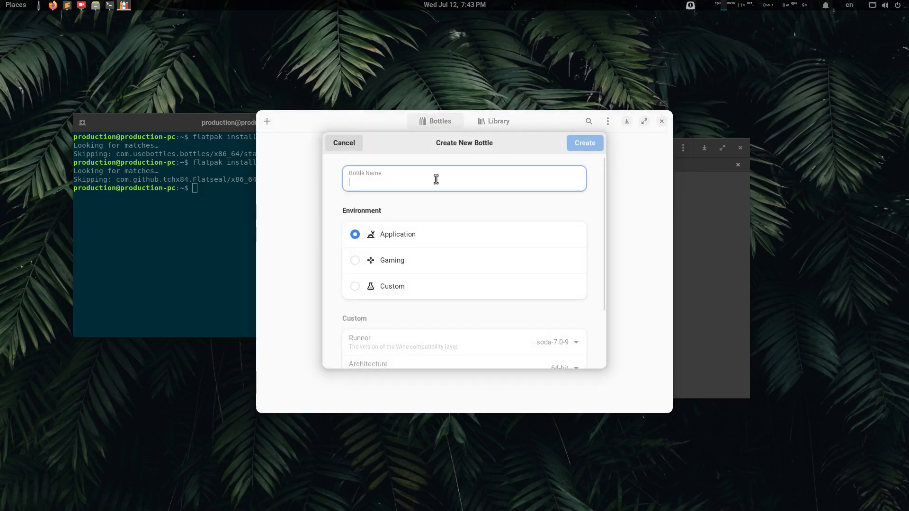
text(Daz#D)
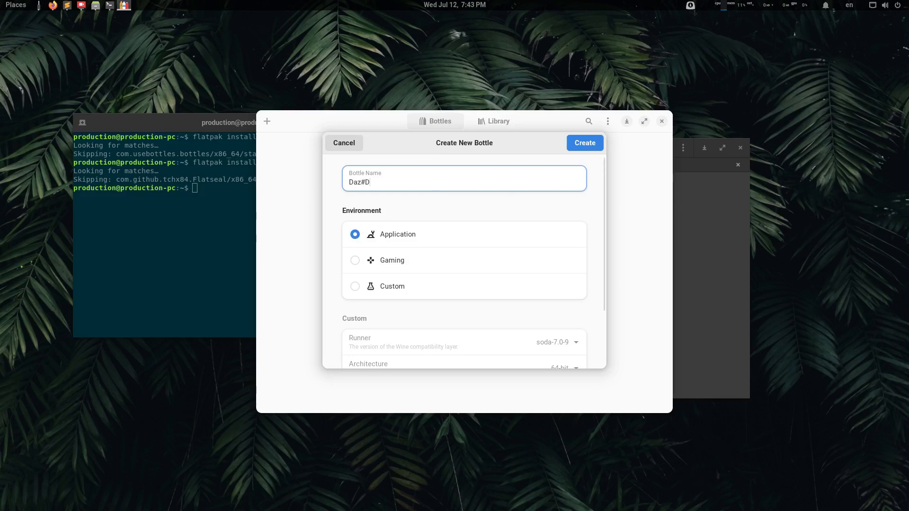
key(BackSpace)
key(BackSpace)
text(3D)
scroll(341, 315, down, 3)
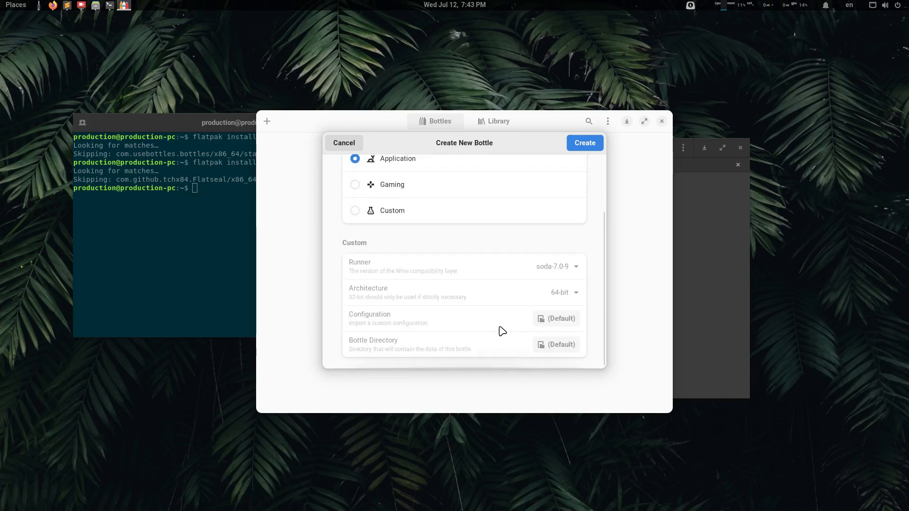
scroll(500, 331, up, 3)
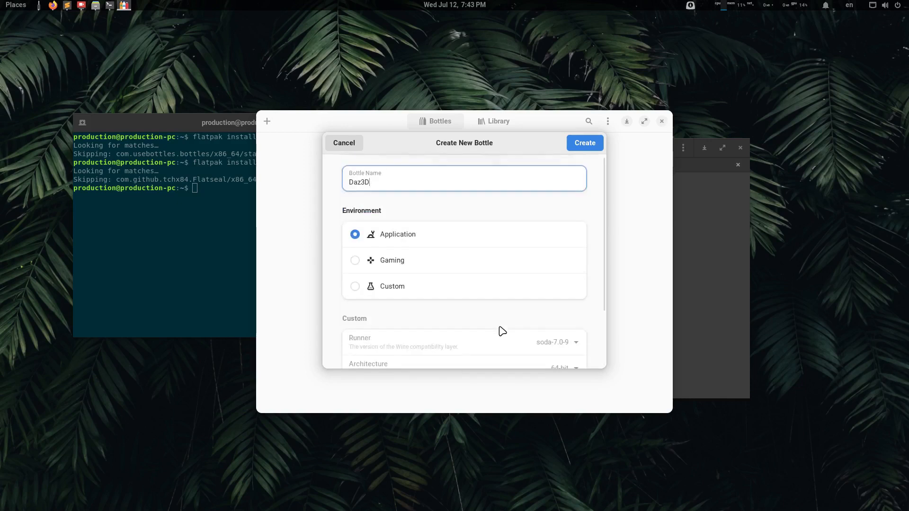
click(585, 143)
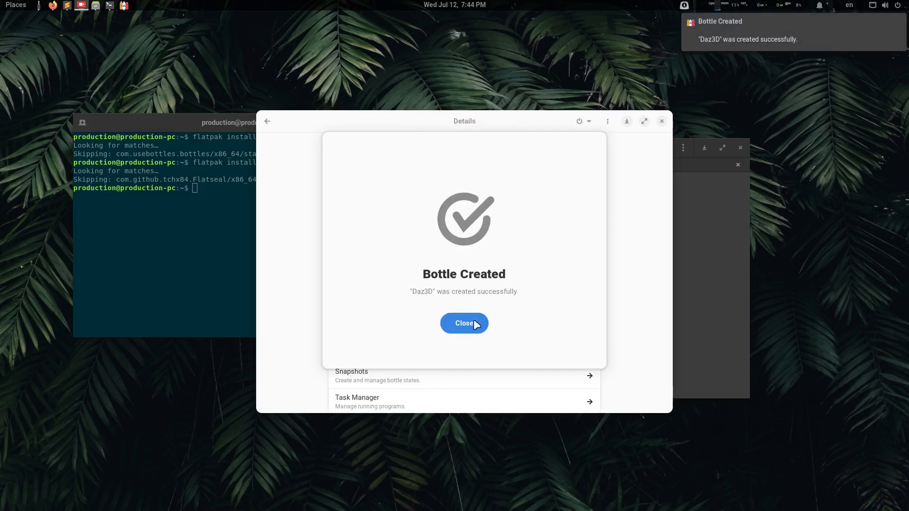
click(476, 328)
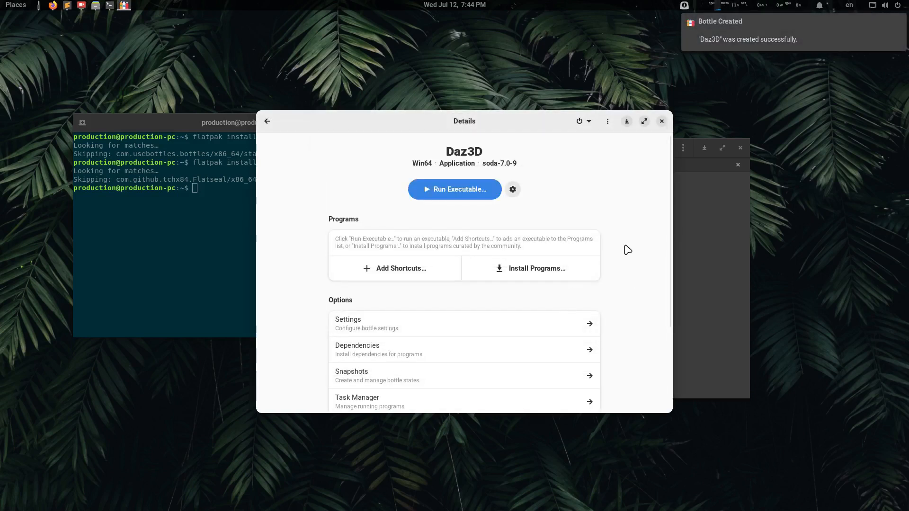
Look at the community-curated installers available for the Daz3D bottle and return to its details.
drag(530, 122, 515, 94)
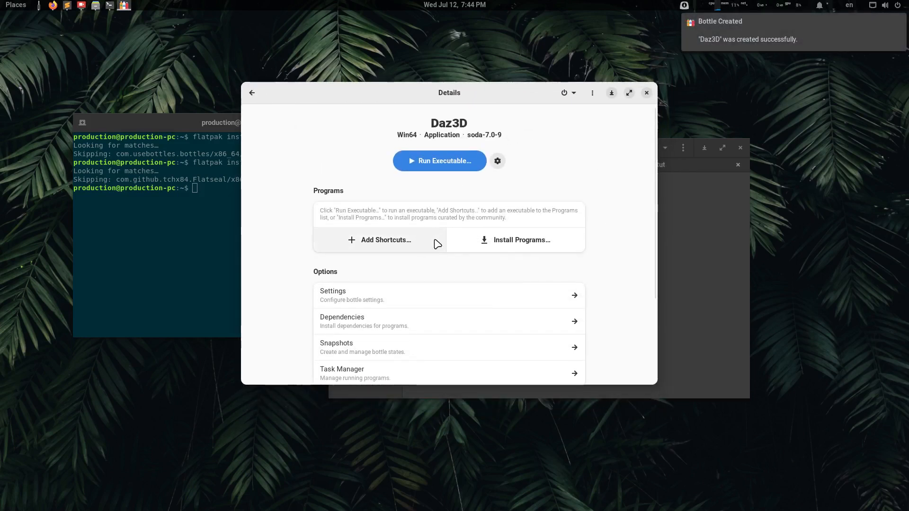
click(498, 247)
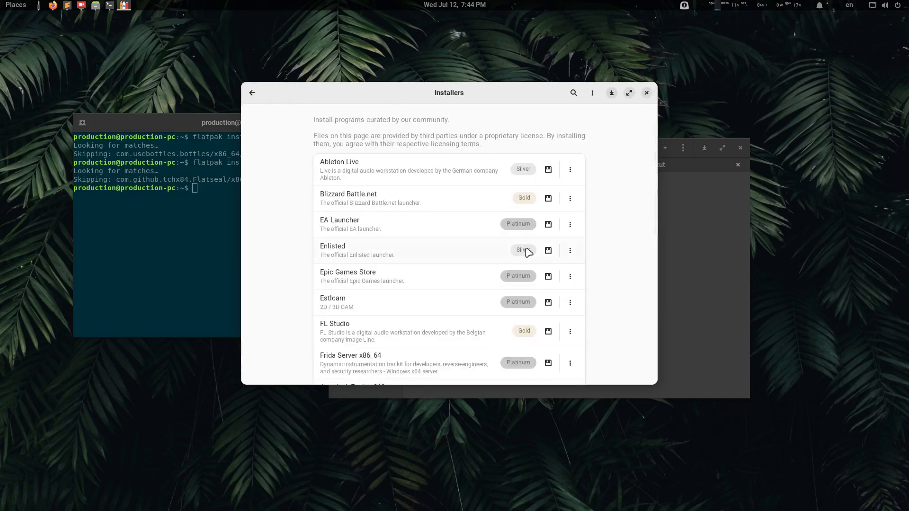
click(253, 93)
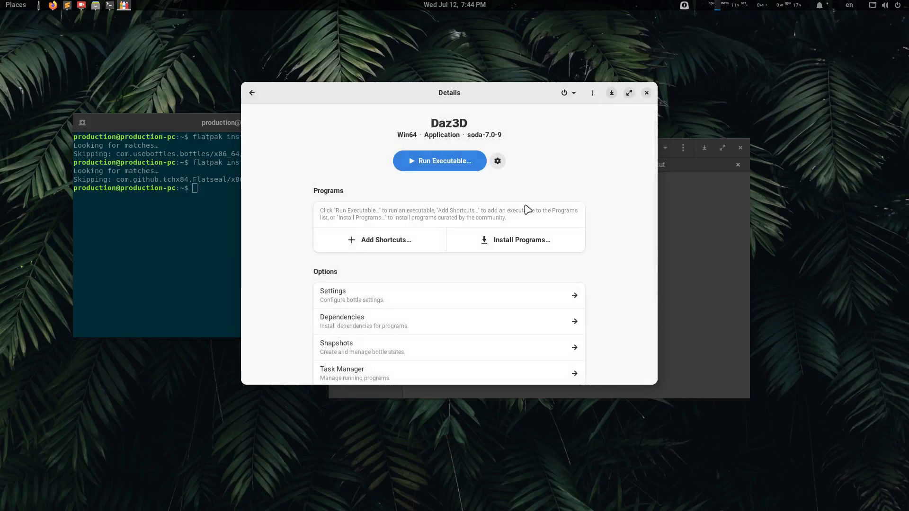
Run the executable DAZ3DIM_1.4.1.44_Win64.exe from the Desktop folder inside the Daz3D bottle.
click(461, 167)
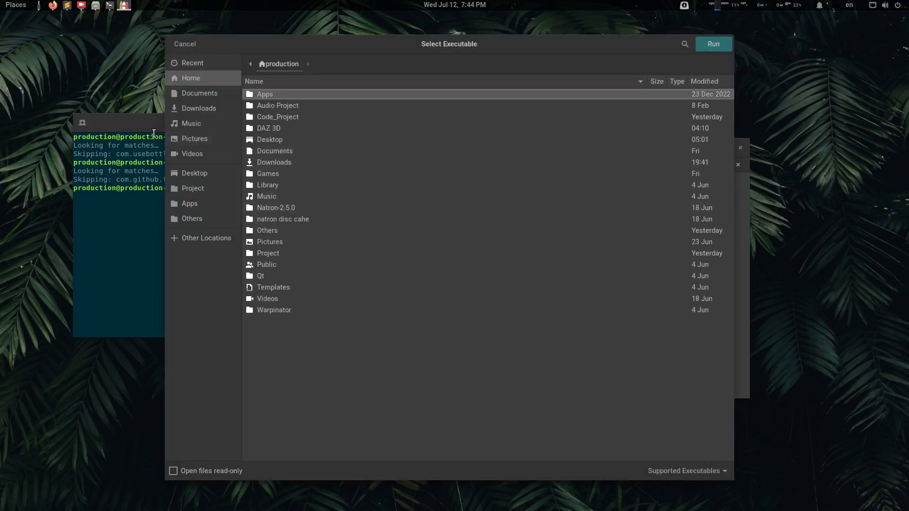
click(198, 171)
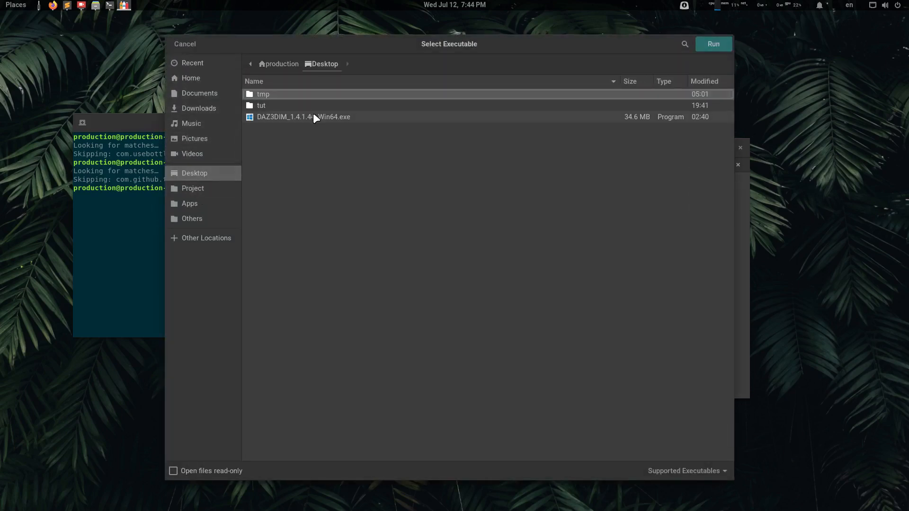
click(331, 119)
double_click(329, 118)
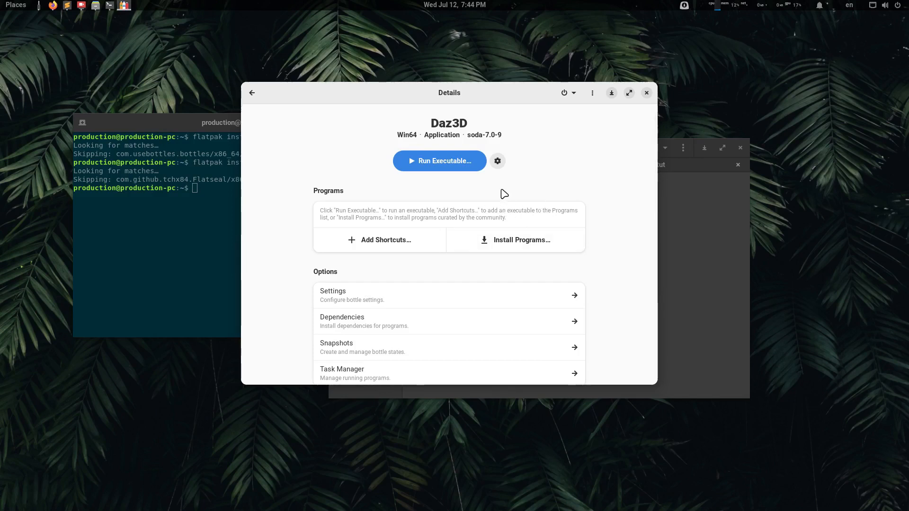
Close the terminal window and dismiss the Bottles notification about the setup program.
click(165, 121)
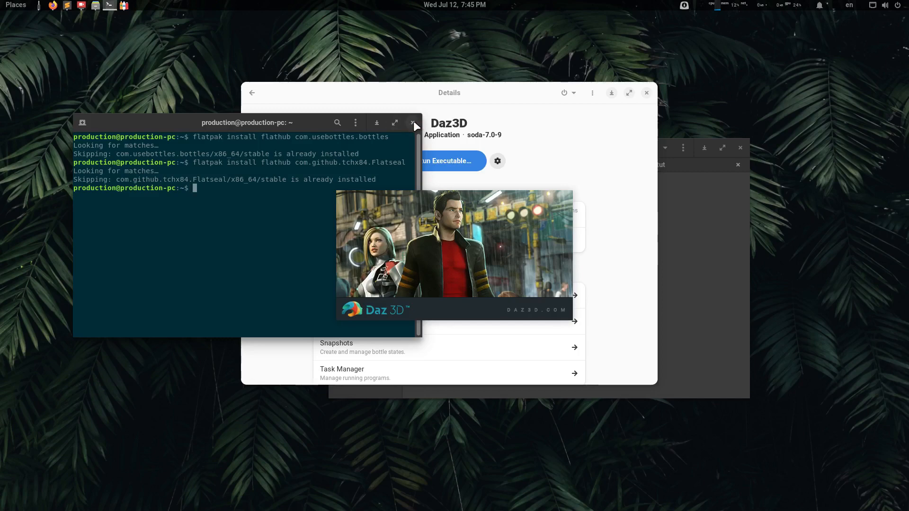
click(413, 123)
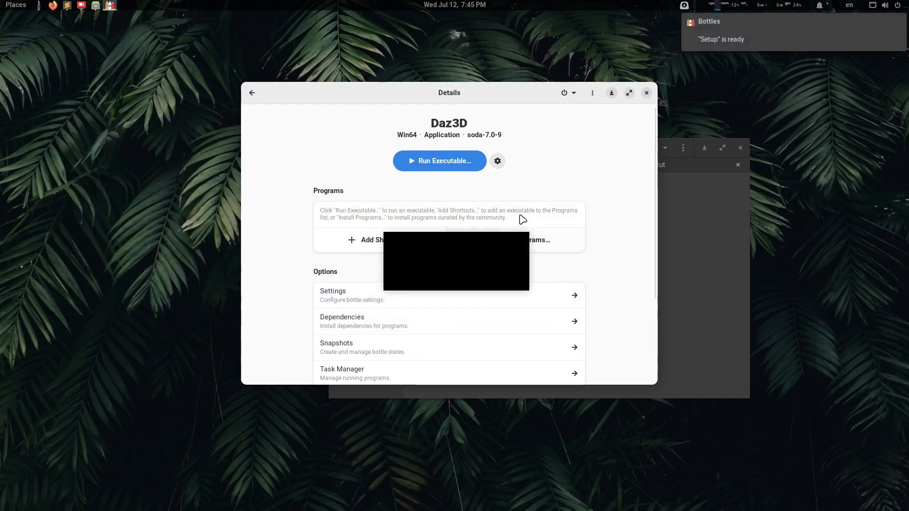
click(728, 36)
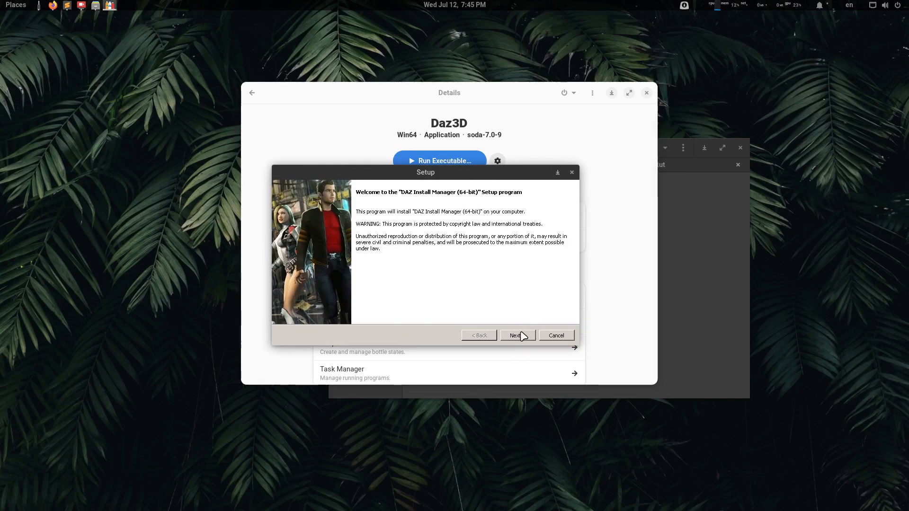
Accept the license agreement and install DAZ Install Manager (64-bit) to C:\Program Files\DAZ 3D\DAZ3DIM1.
click(523, 335)
click(380, 308)
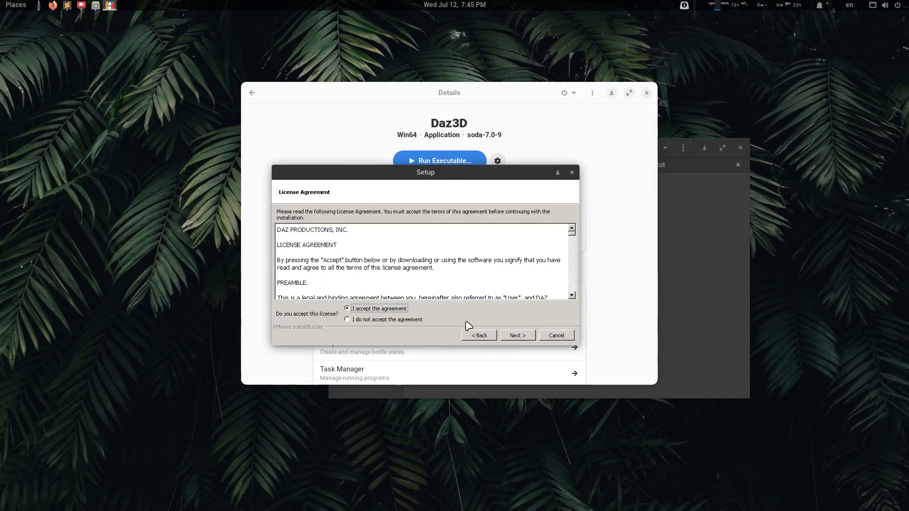
click(527, 336)
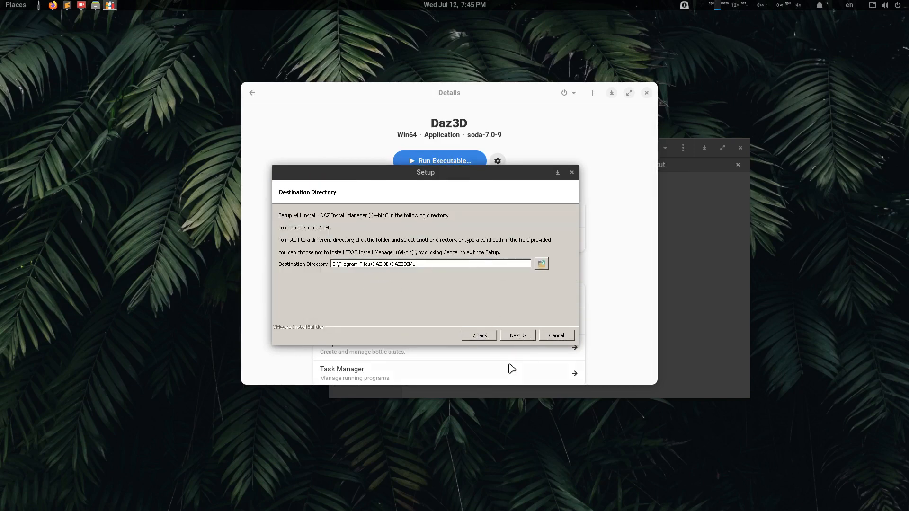
click(524, 336)
click(525, 336)
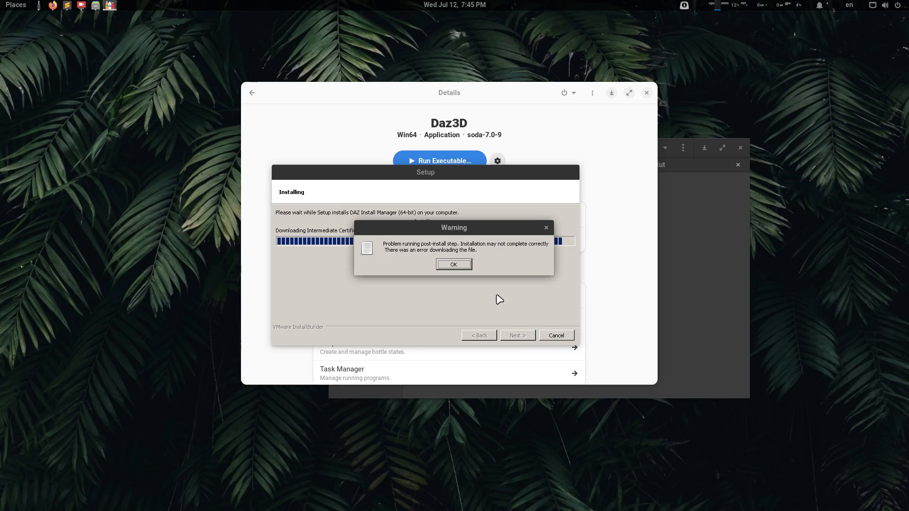
Dismiss the post-install warning and finish the setup with launching DAZ Install Manager turned off.
click(458, 264)
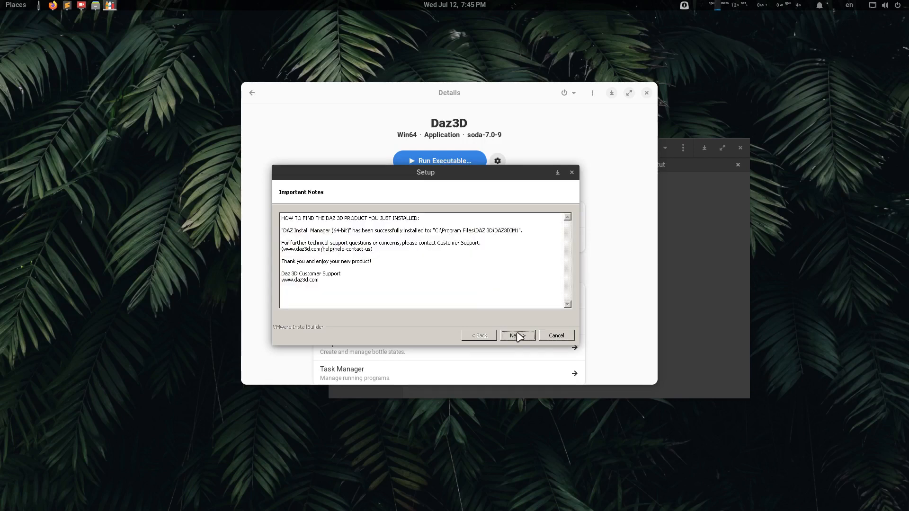
click(518, 335)
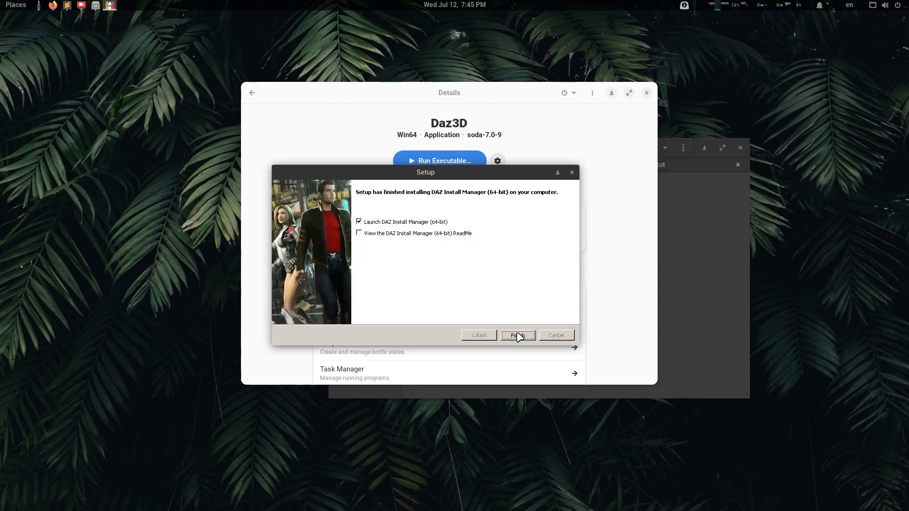
click(404, 223)
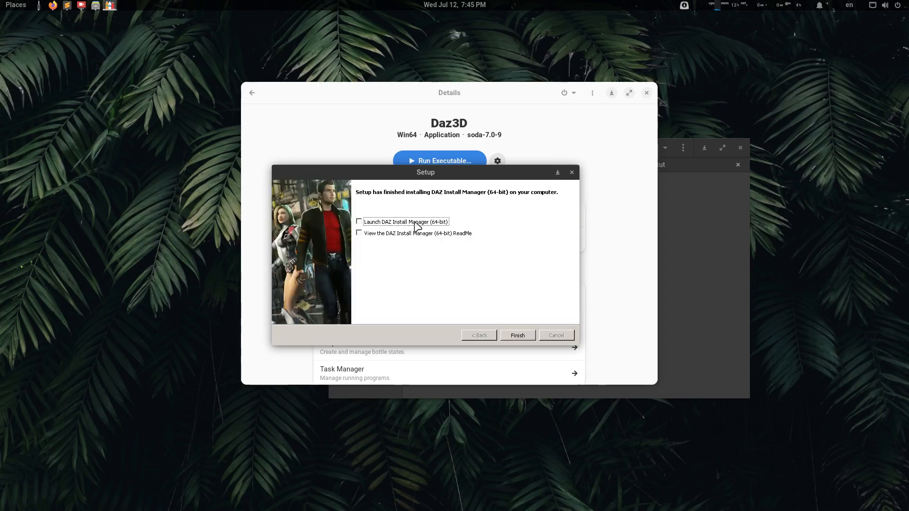
click(517, 335)
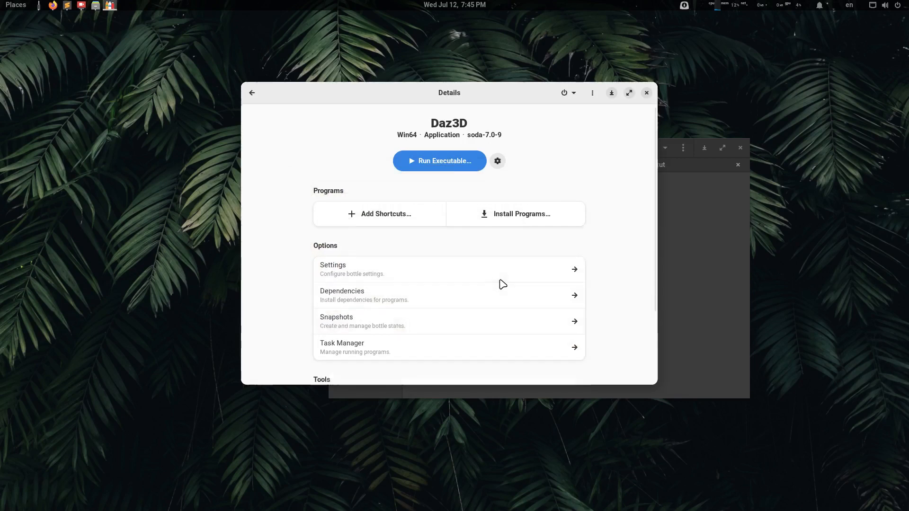
Launch DAZ3DIM from the bottle's programs and log in with the DAZ 3D account's e-mail and password.
drag(376, 103, 355, 107)
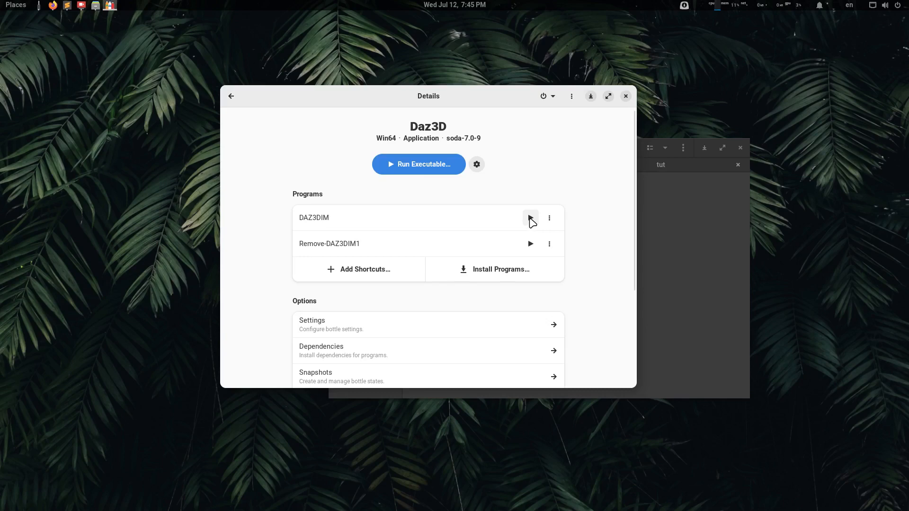
click(530, 218)
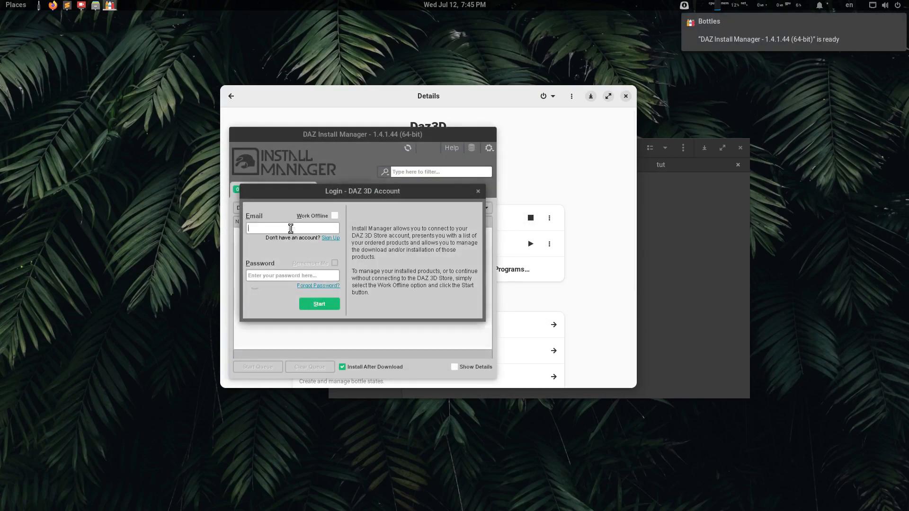
drag(344, 191, 370, 198)
click(335, 232)
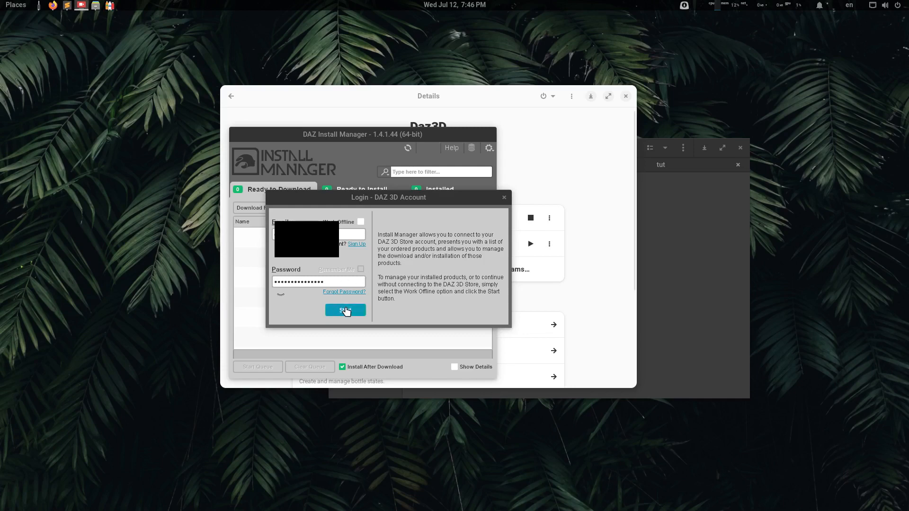
click(345, 311)
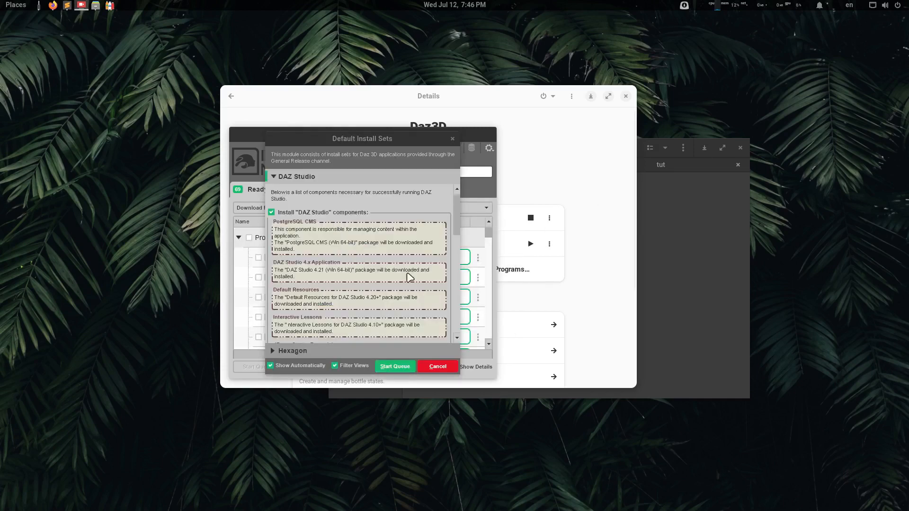
Review the default DAZ Studio install set and start the queue with its preselected components.
scroll(376, 286, down, 10)
scroll(375, 286, up, 10)
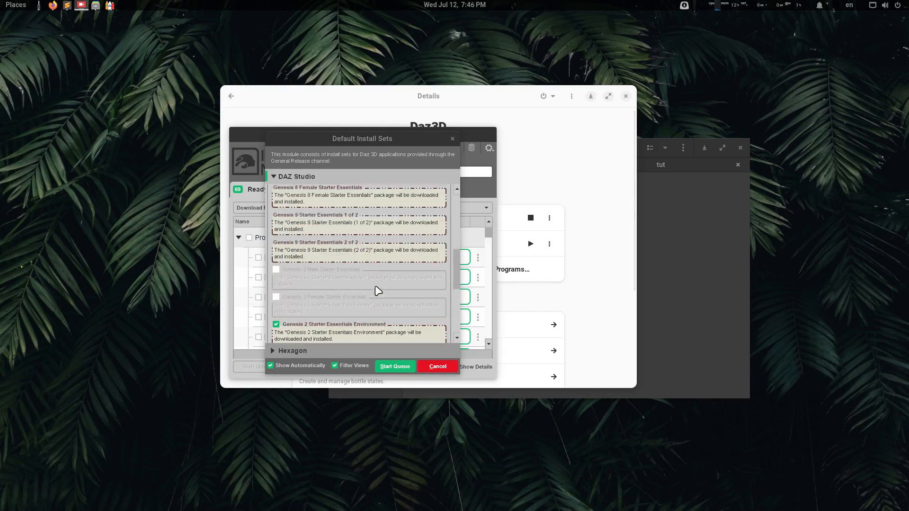
click(395, 367)
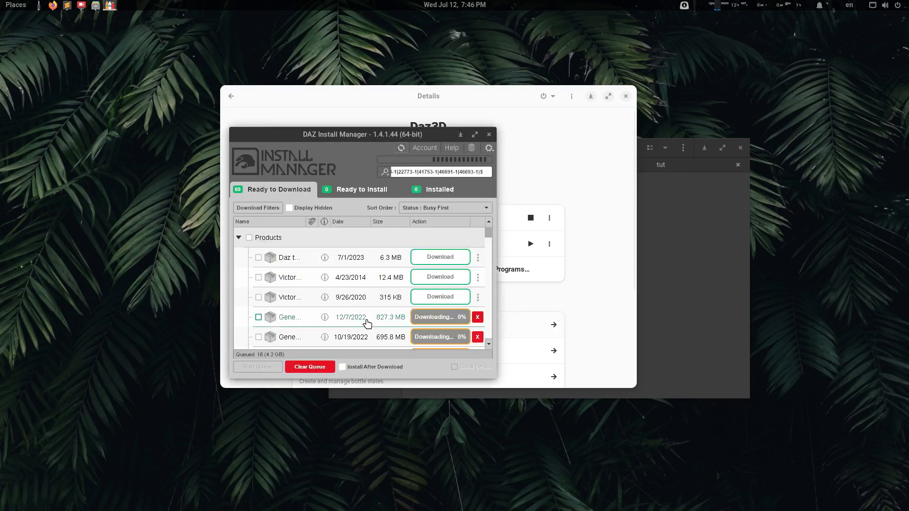
Enlarge the Install Manager window and look through the list of queued product downloads.
drag(489, 376, 689, 424)
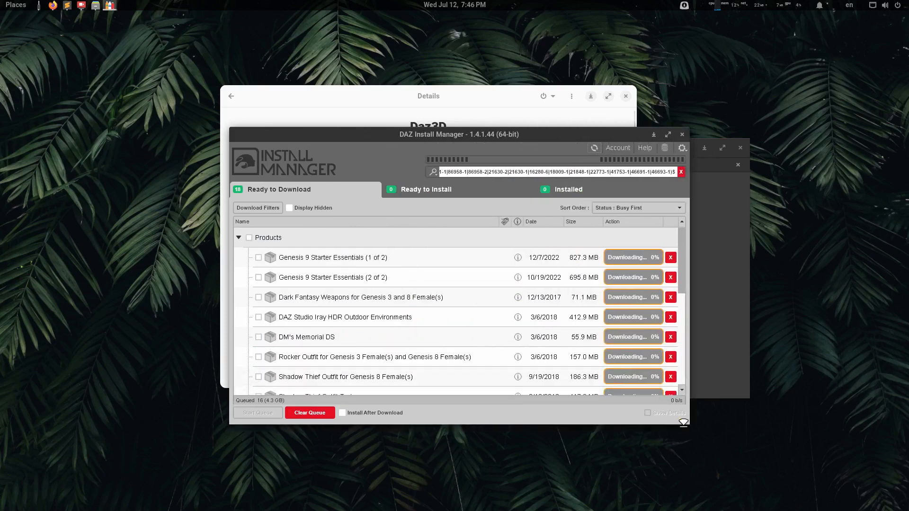
scroll(402, 270, down, 5)
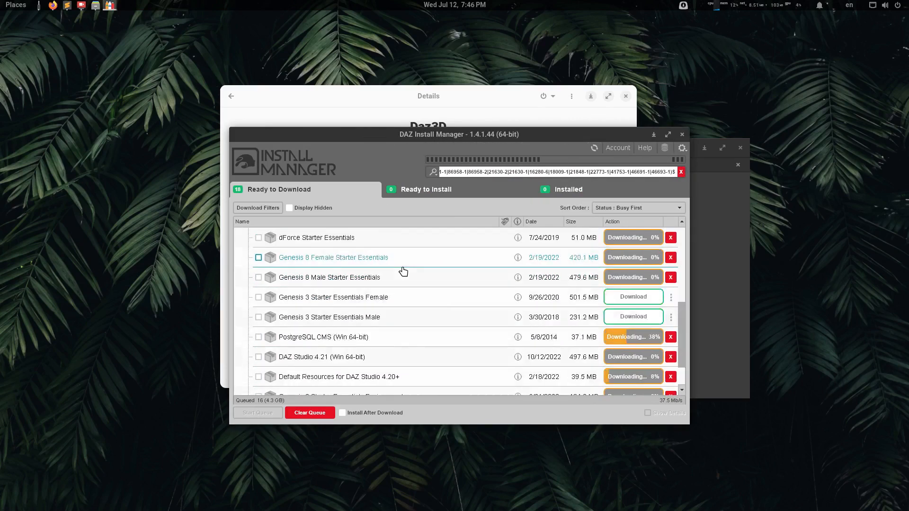
scroll(369, 380, up, 5)
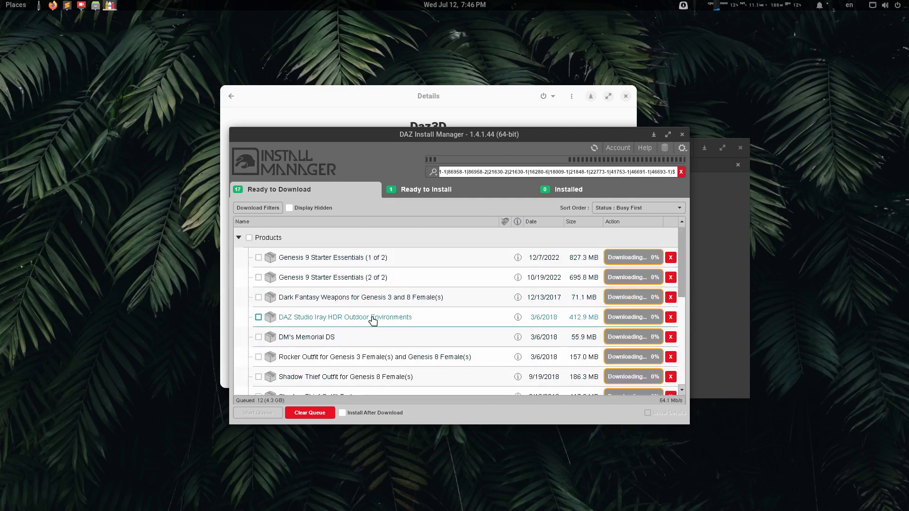
scroll(362, 349, down, 3)
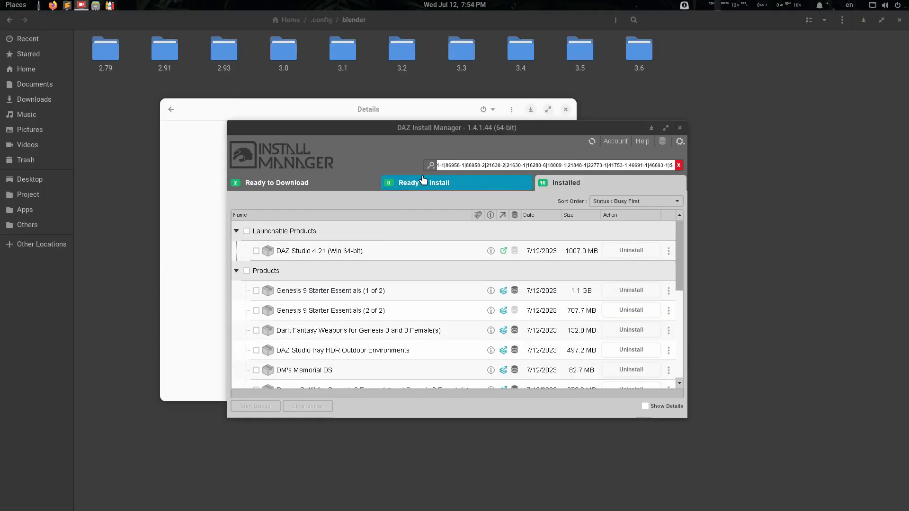
Download Genesis 3 Starter Essentials Female and Genesis 3 Starter Essentials Male from the products ready to download.
click(291, 183)
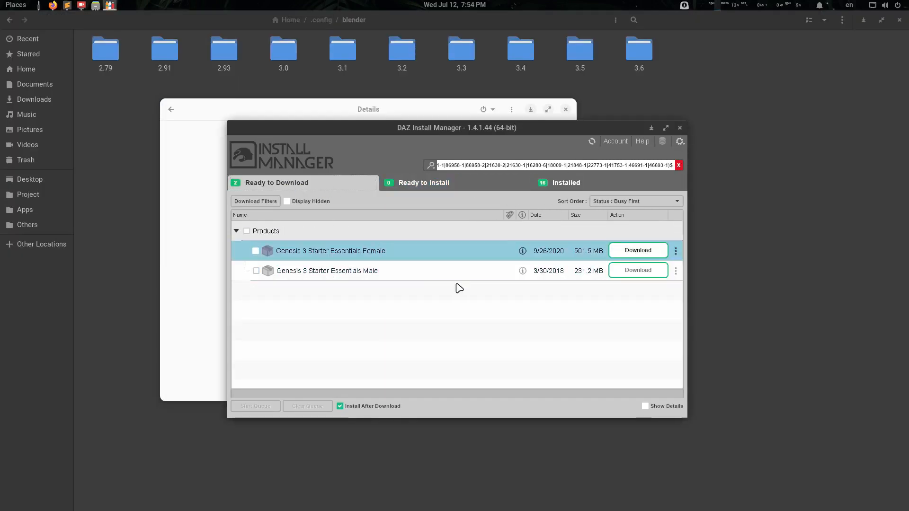
click(648, 255)
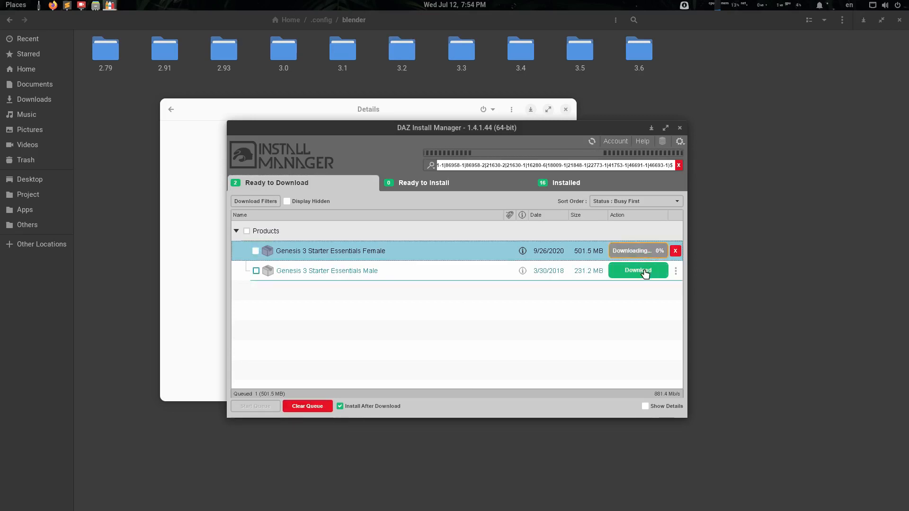
click(644, 273)
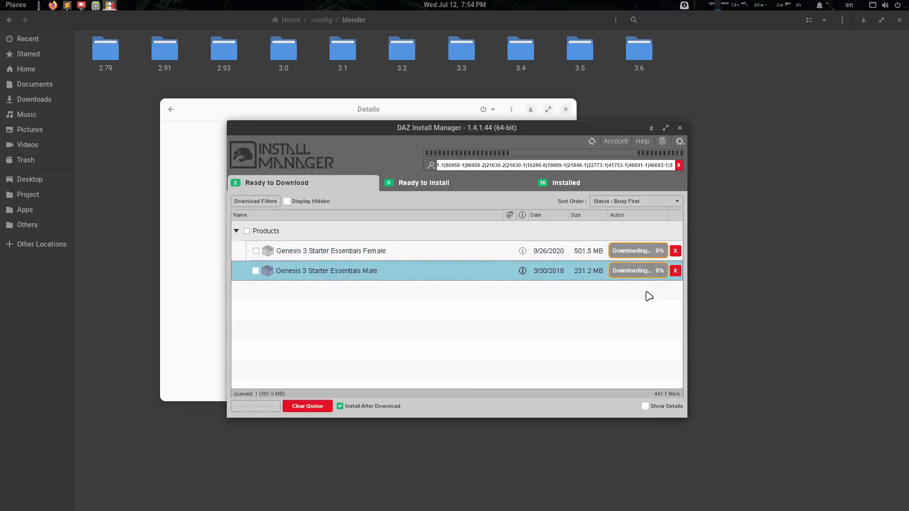
Replace the product filter with "blender" and download Daz to Blender (Win 64-bit).
click(678, 166)
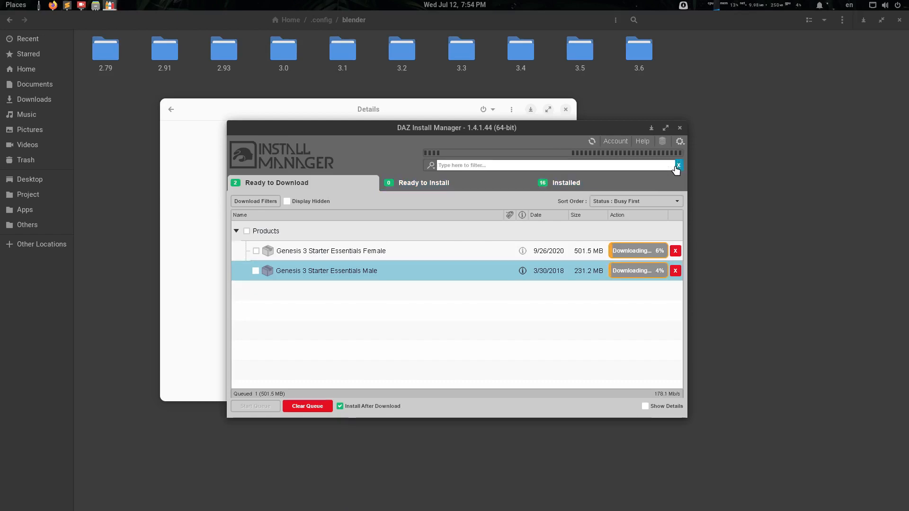
click(548, 164)
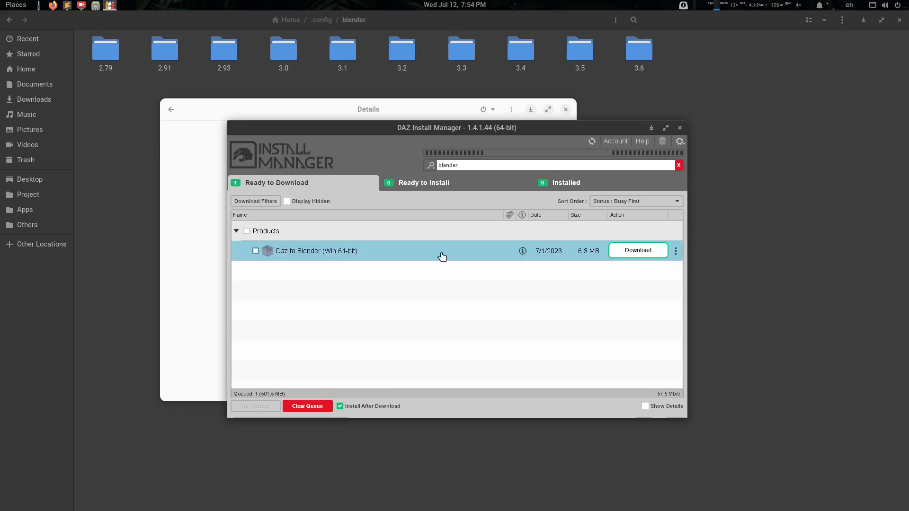
click(638, 251)
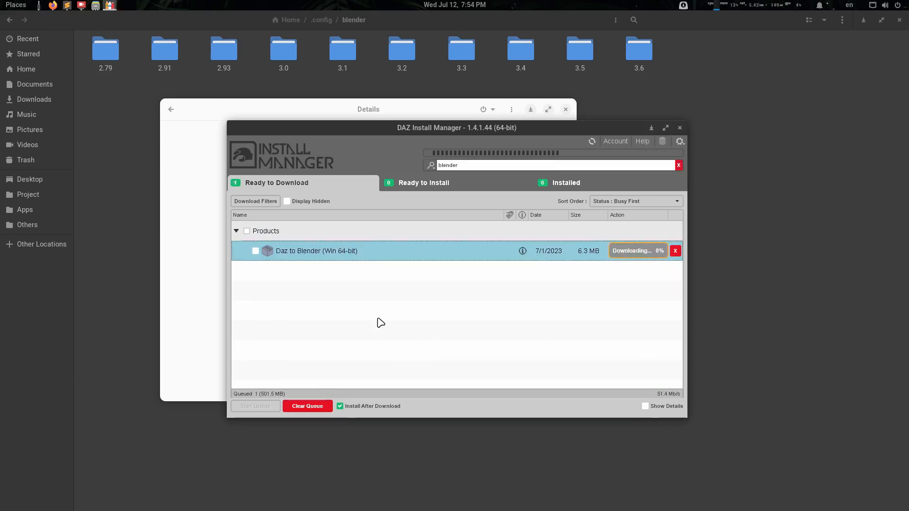
Clear the product filter, review the full list of available downloads and select all products.
click(678, 165)
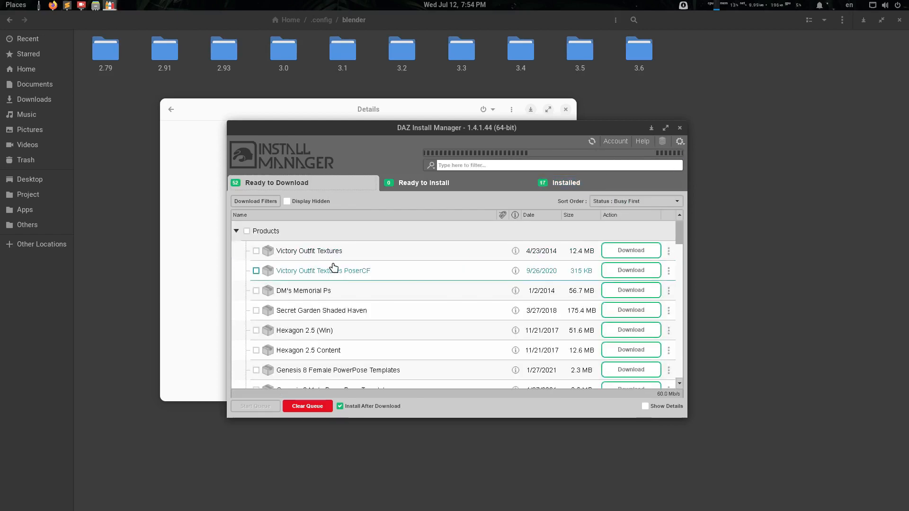
scroll(357, 279, down, 15)
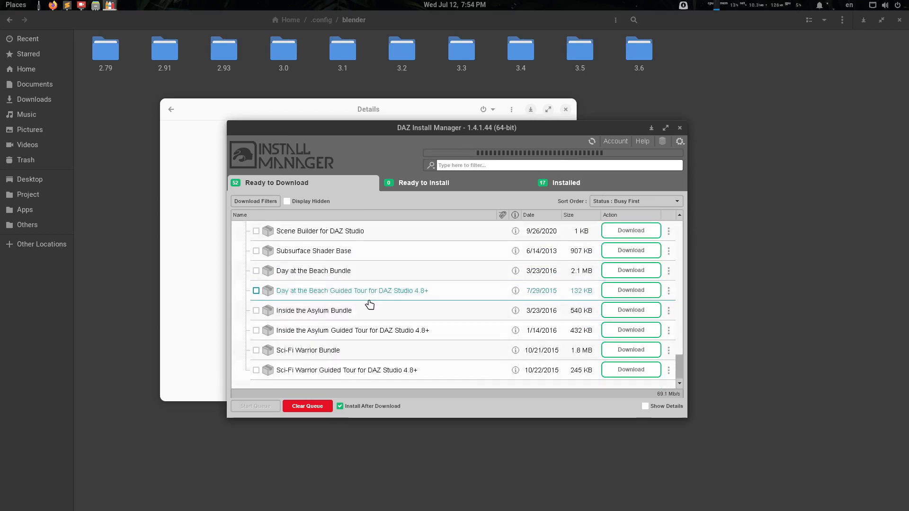
scroll(392, 287, up, 15)
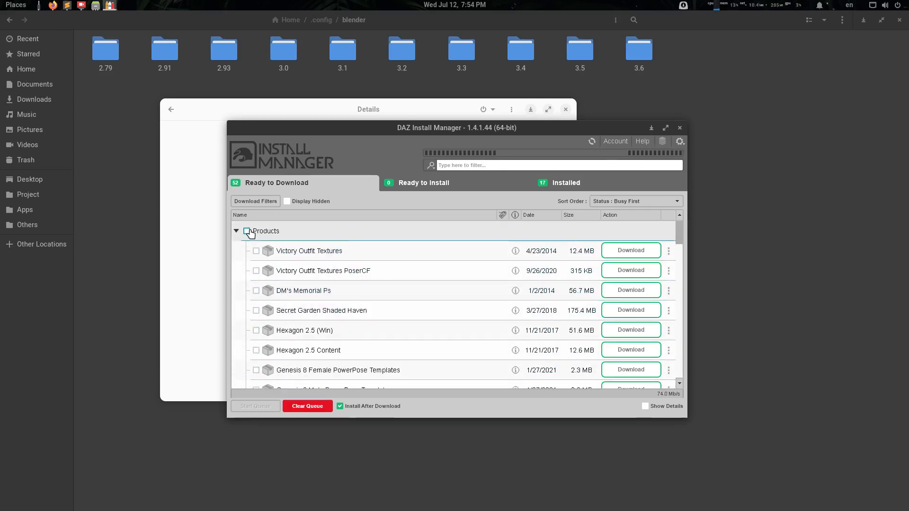
click(246, 231)
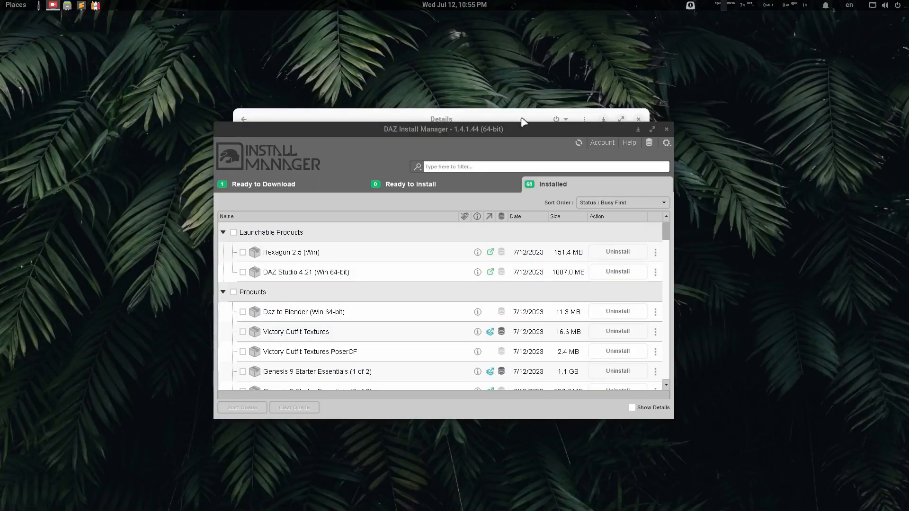
Launch DAZ Studio 4.21 (Win 64-bit) from the installed products and choose to work offline in its welcome dialog.
drag(494, 124, 510, 115)
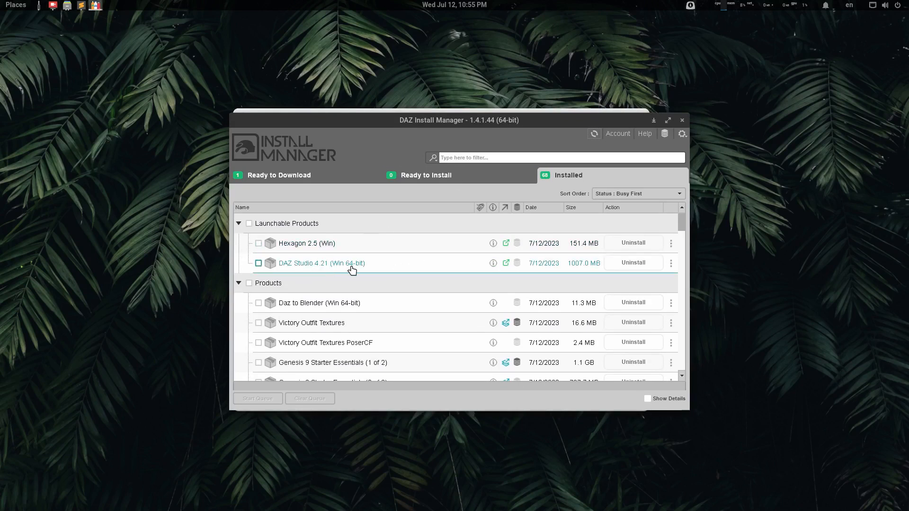
click(506, 263)
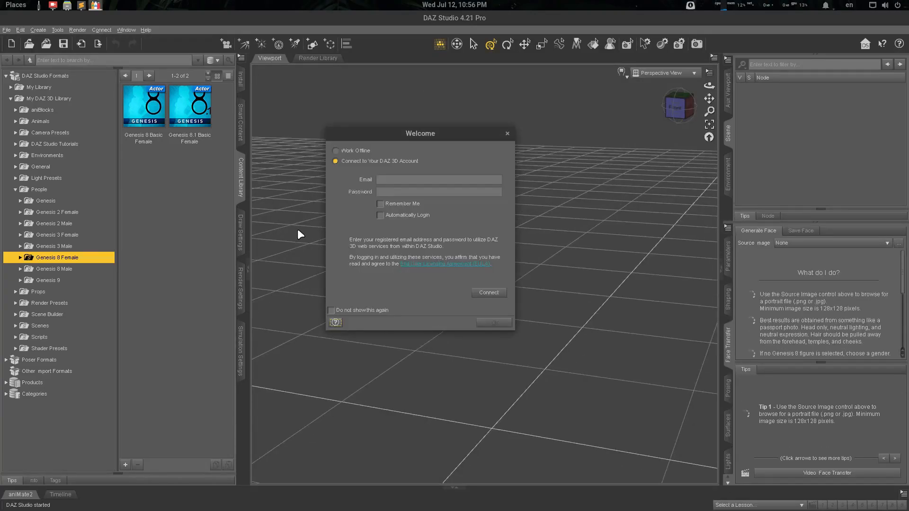
click(355, 150)
click(494, 323)
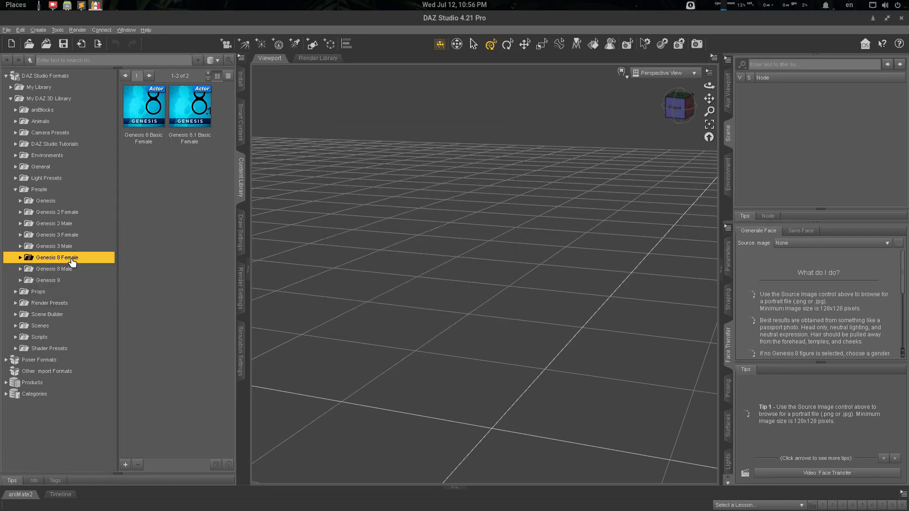
Expand the Genesis 8 Female folder and its Clothing subfolder in the Content Library to see the available outfits.
click(20, 257)
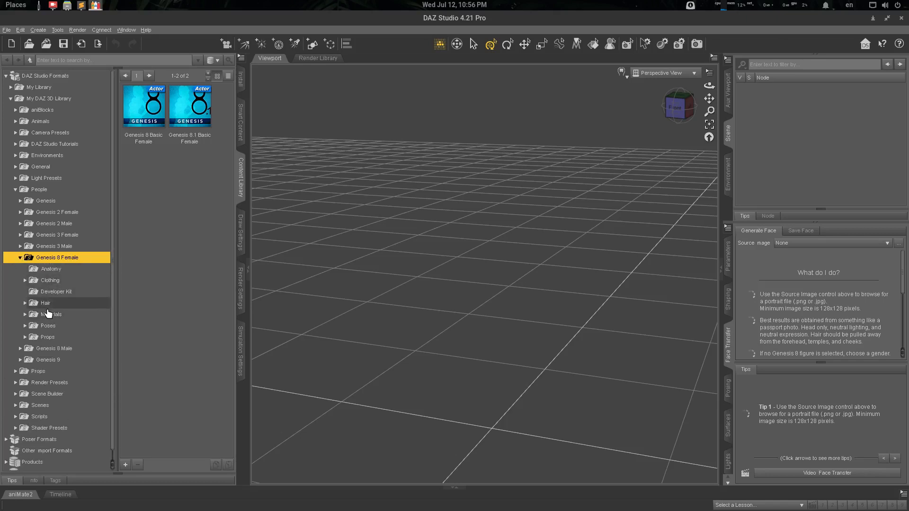
click(37, 282)
click(24, 281)
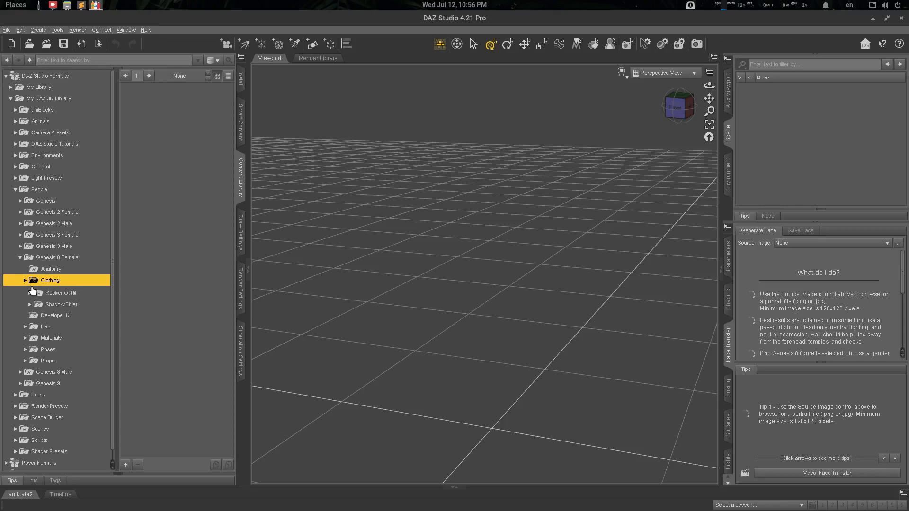
Load the Bardot !Outfit wearables from the Bardot Outfit clothing folder and undo the load.
click(57, 294)
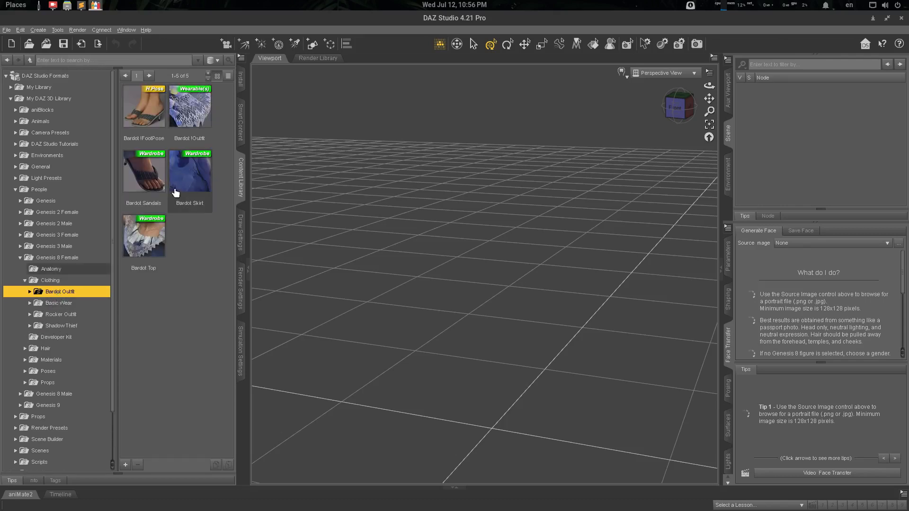
click(196, 120)
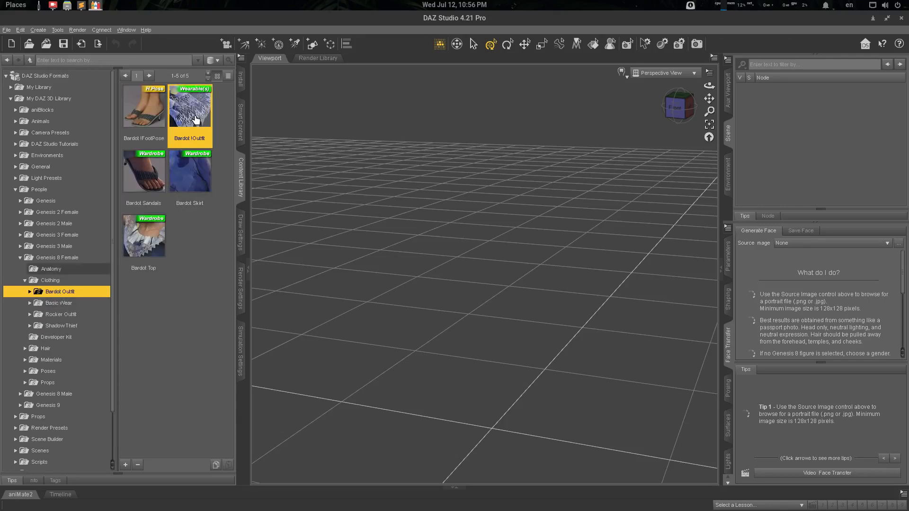
double_click(195, 120)
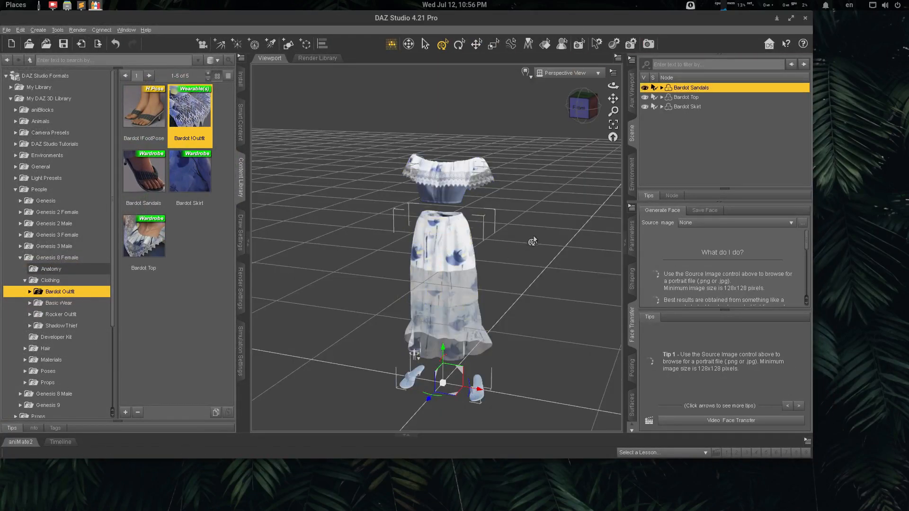
click(531, 251)
key(ctrl+z)
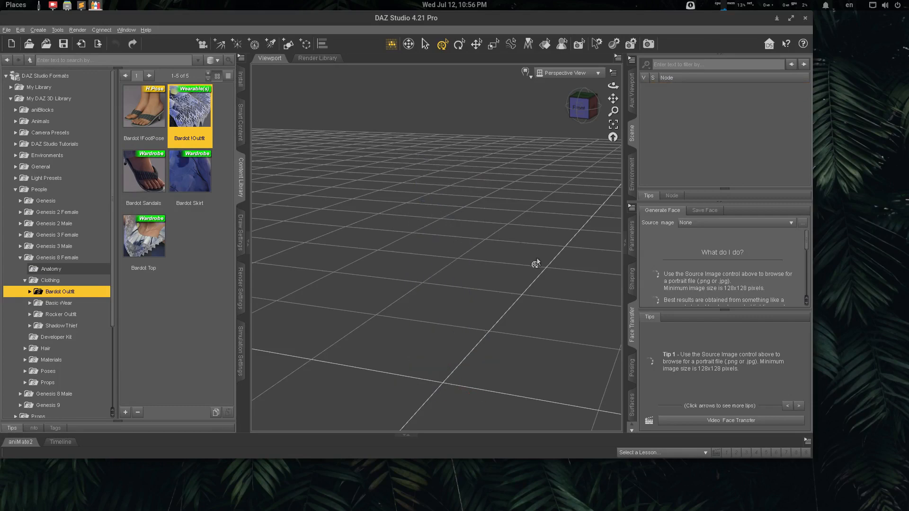
Reposition the DAZ Studio window and enlarge it to fill the desktop.
drag(708, 18, 713, 71)
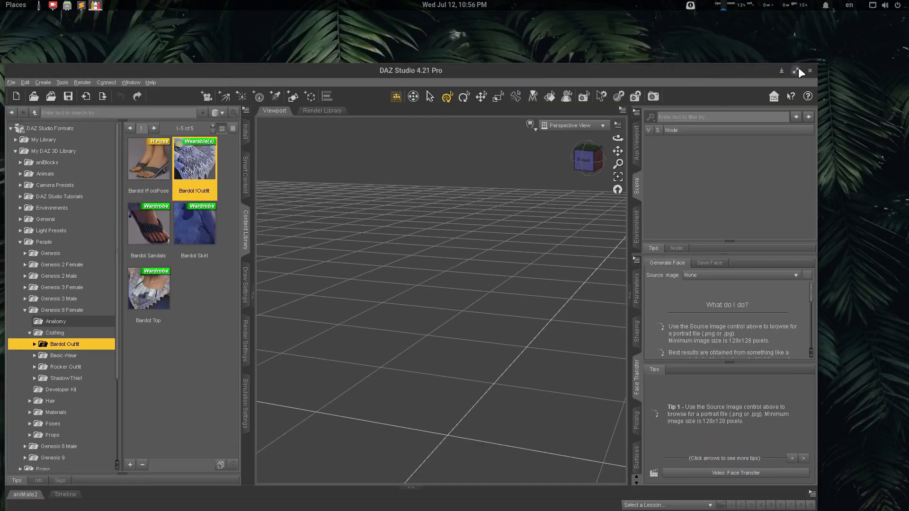
click(796, 70)
drag(817, 18, 732, 17)
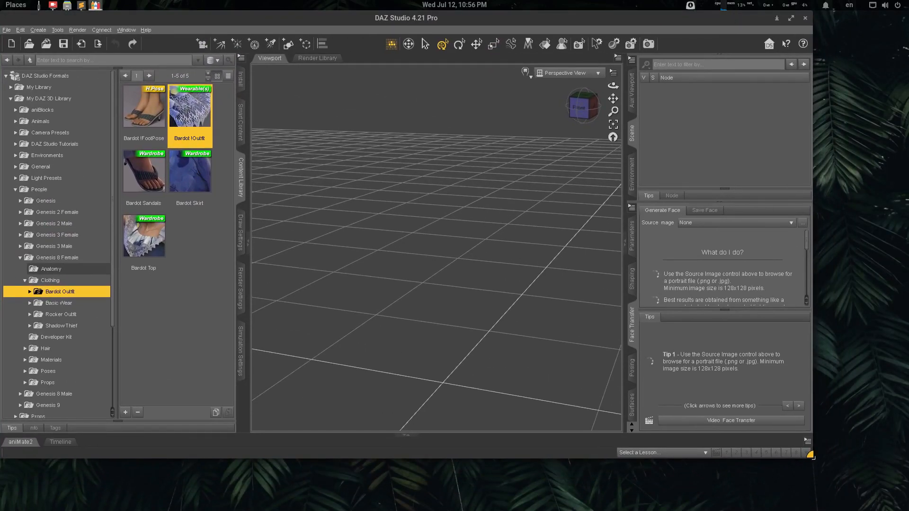
drag(810, 455, 904, 506)
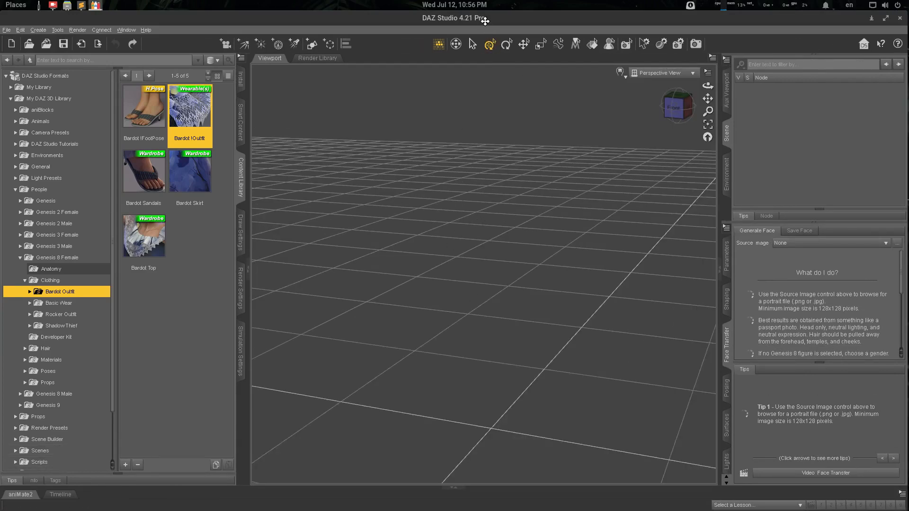
click(886, 18)
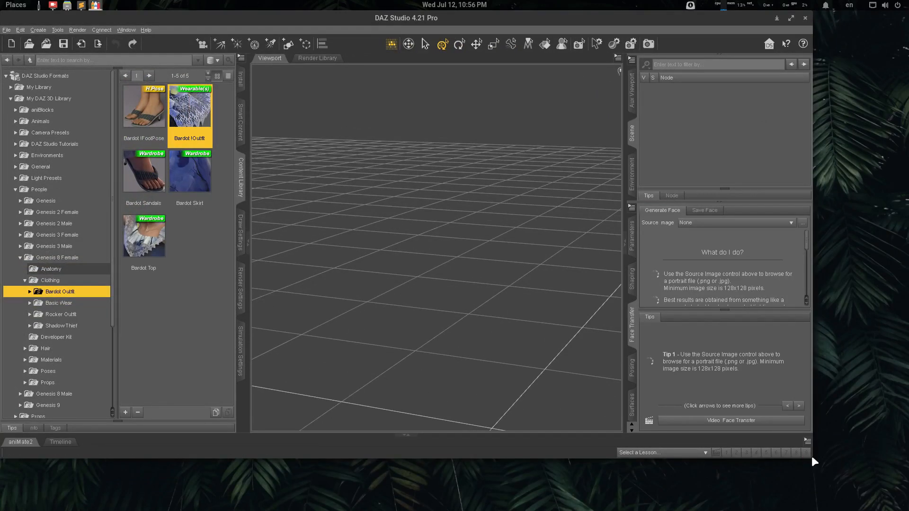
drag(810, 457, 904, 506)
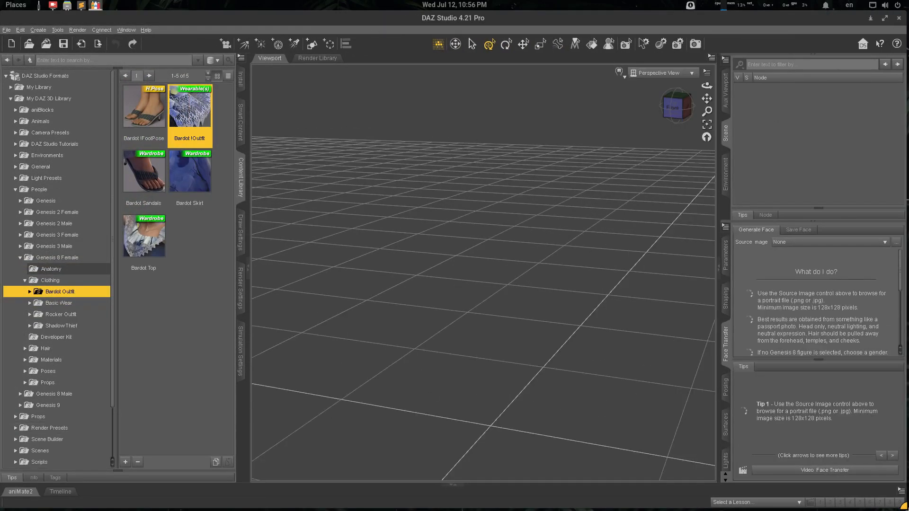
Load the Bardot !Outfit wearables into the empty scene, deselect them and view the outfit nearly from the front.
double_click(199, 122)
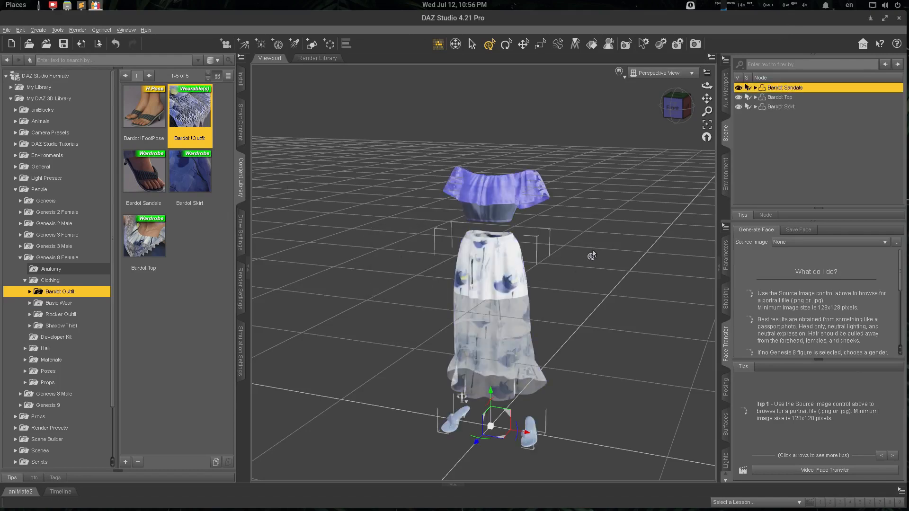
click(599, 221)
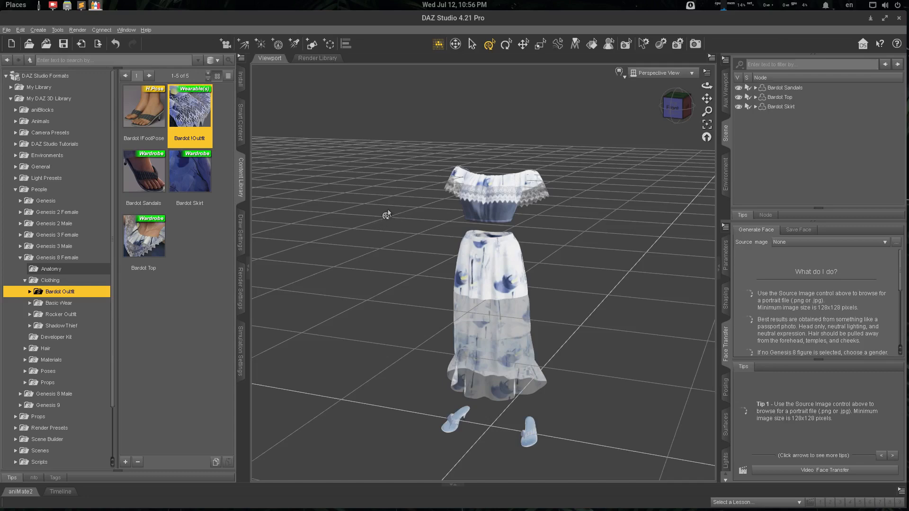
mouse_move(707, 85)
mouse_down()
mouse_move(699, 90)
mouse_move(712, 82)
mouse_up()
ctrl+alt+drag(407, 220, 385, 220)
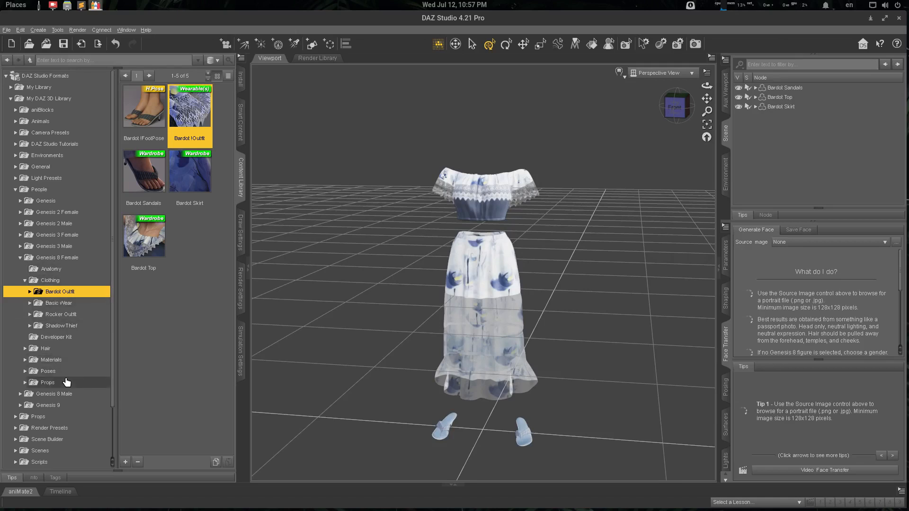
Add the Genesis 8 Basic Female actor from the Genesis 8 Female folder to the scene and leave it deselected.
click(60, 258)
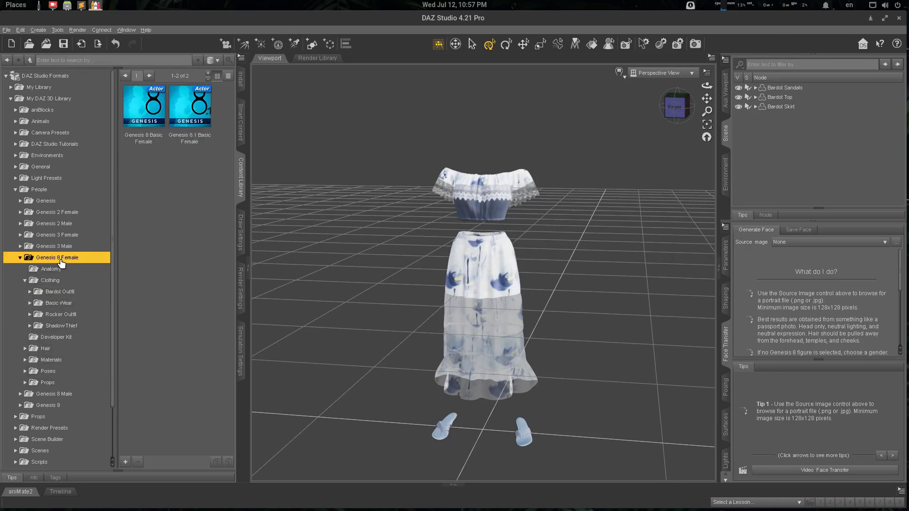
double_click(146, 109)
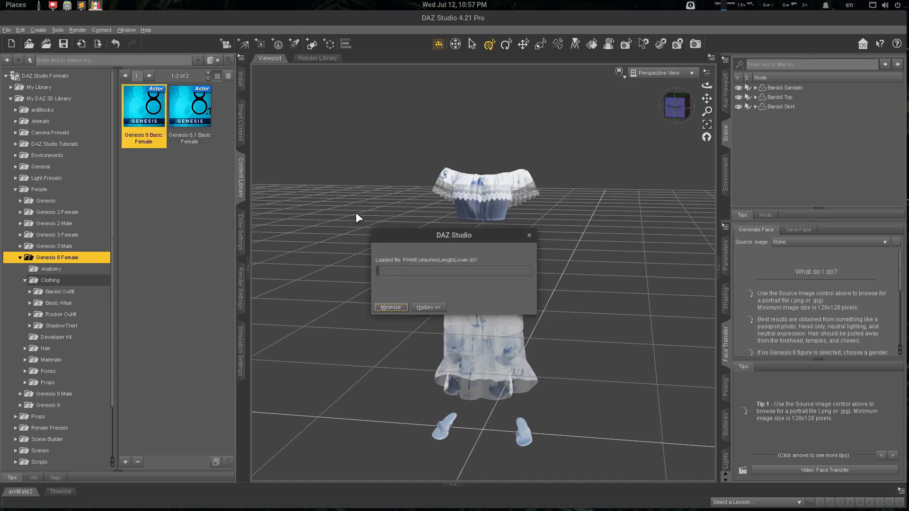
click(666, 280)
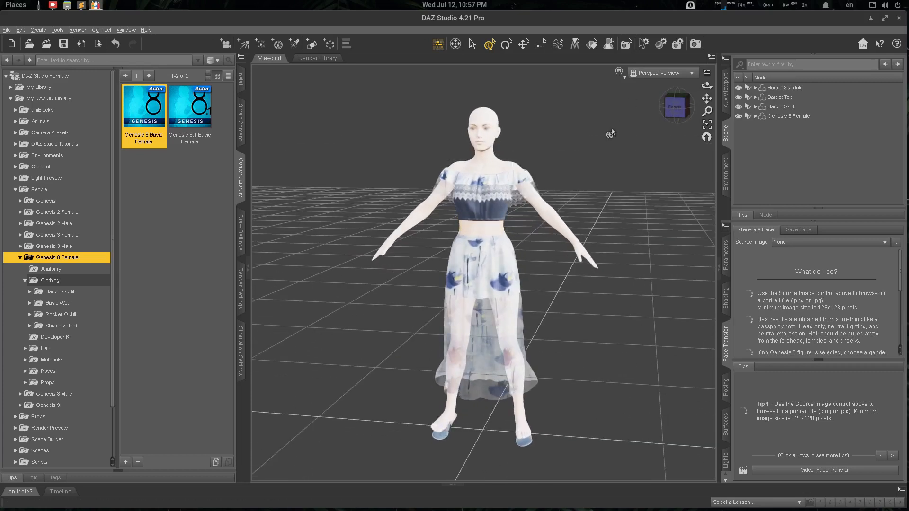
Set the viewport draw style to NVIDIA Iray and view the dressed figure from the front.
click(619, 71)
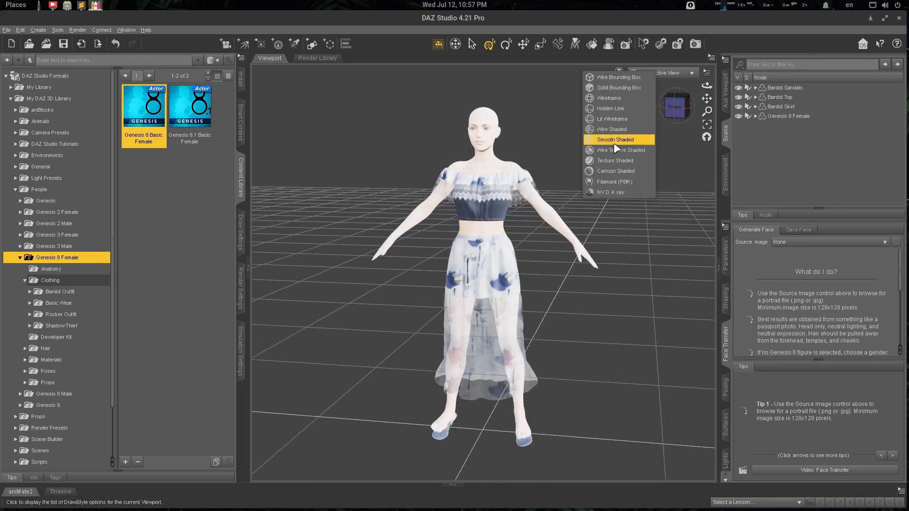
click(620, 191)
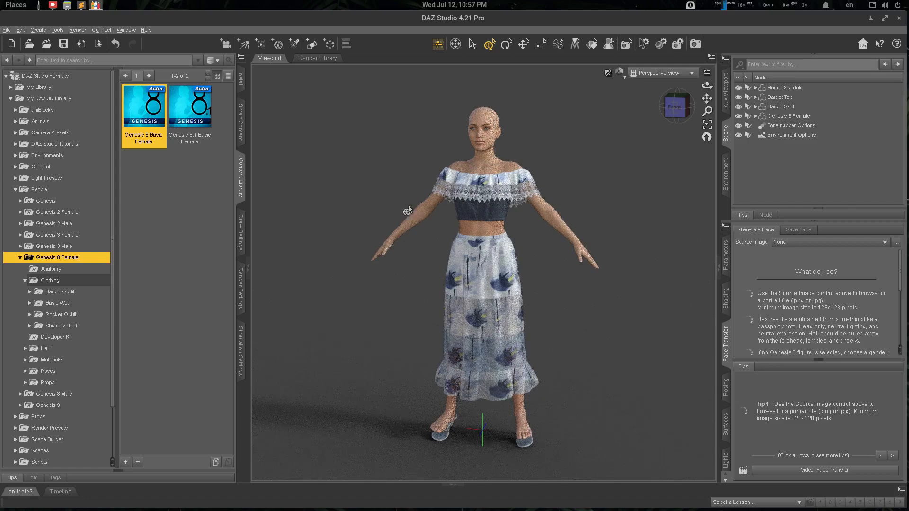
middle_drag(363, 208, 379, 207)
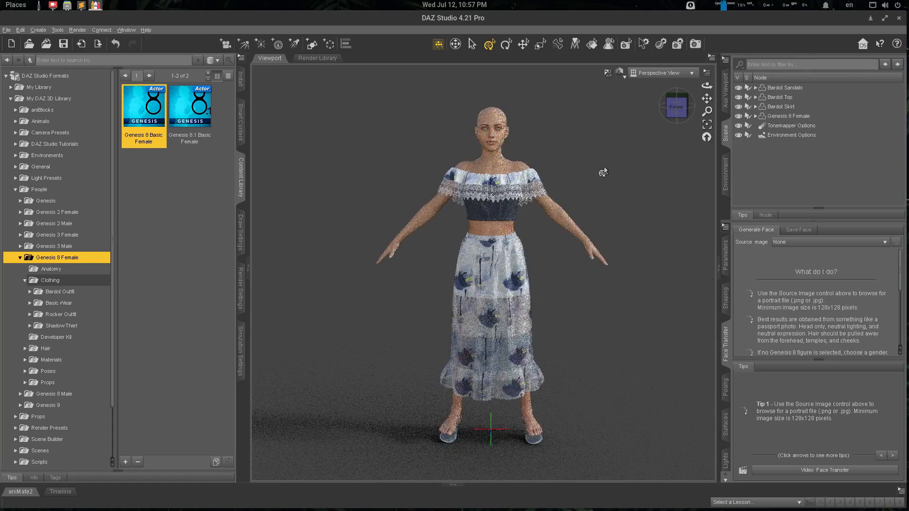
Set the viewport draw style to Filament (PBR) and orbit around the dressed figure.
click(619, 74)
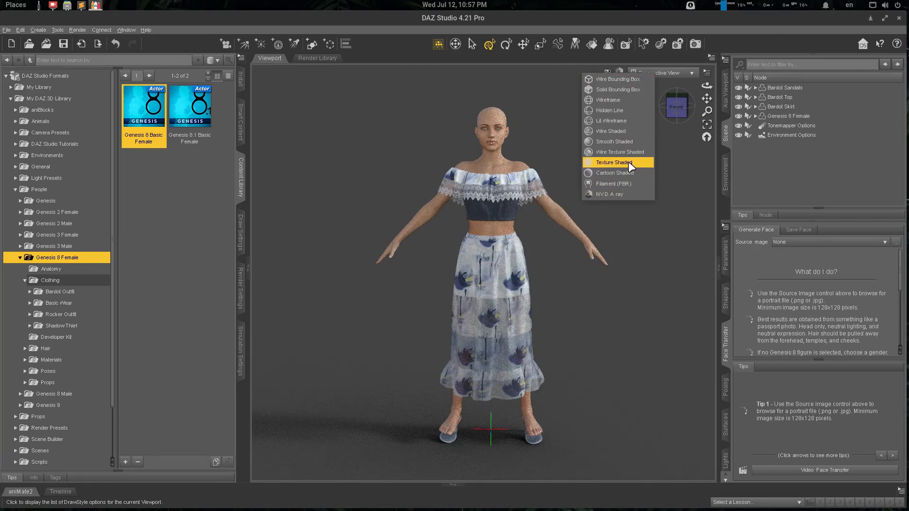
click(629, 184)
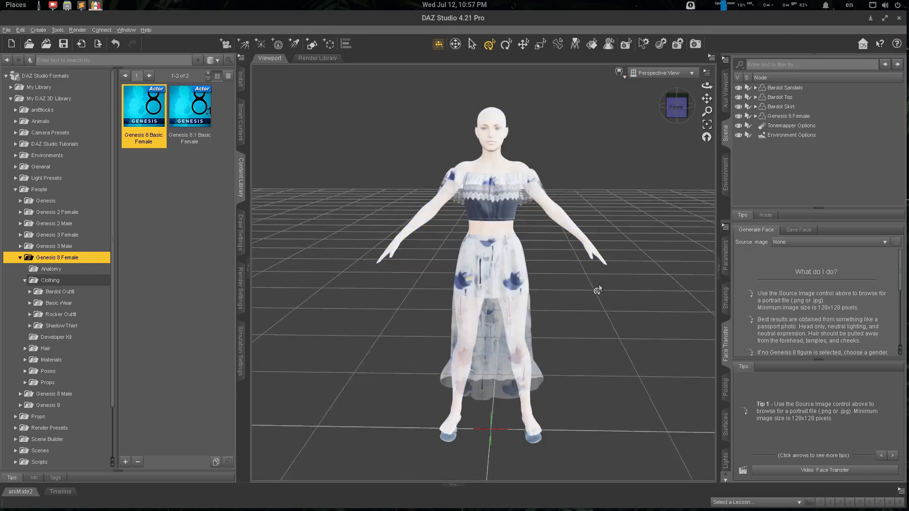
middle_drag(598, 287, 568, 303)
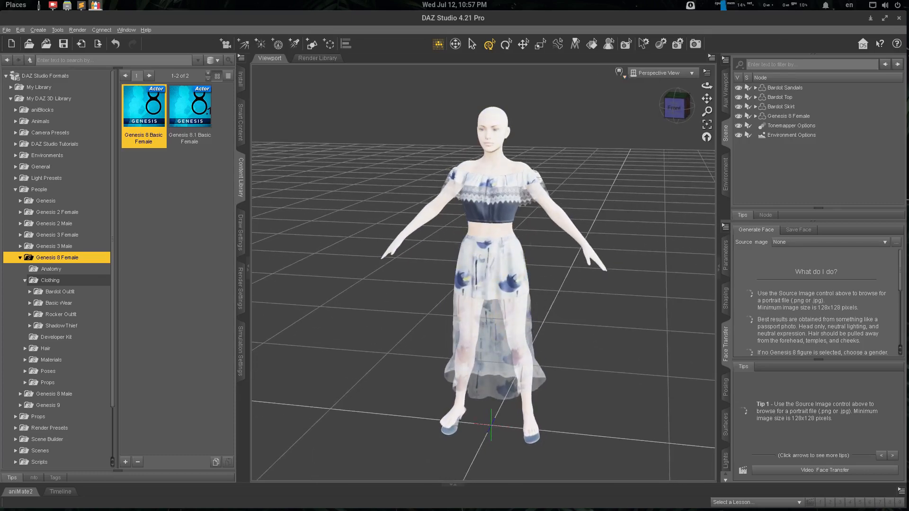
middle_drag(380, 213, 381, 183)
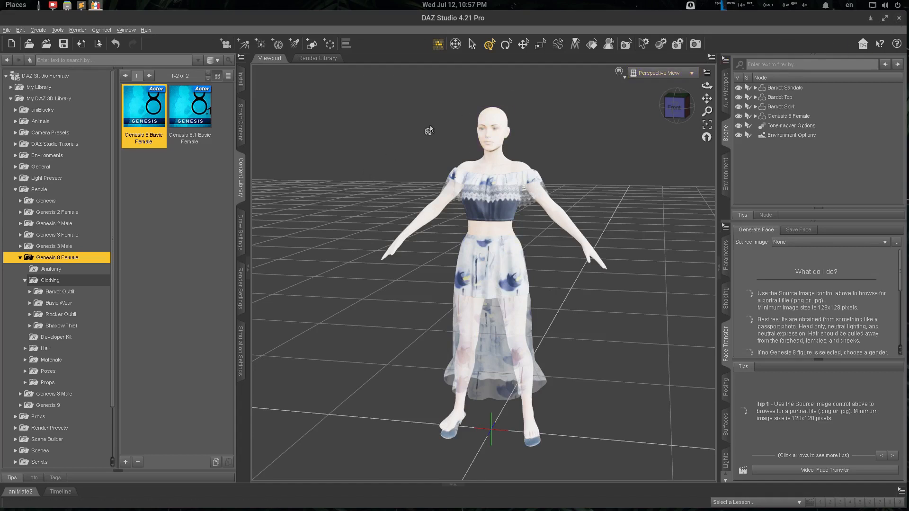
Start saving the scene and check Desktop, Documents and My Computer as possible save locations.
click(7, 30)
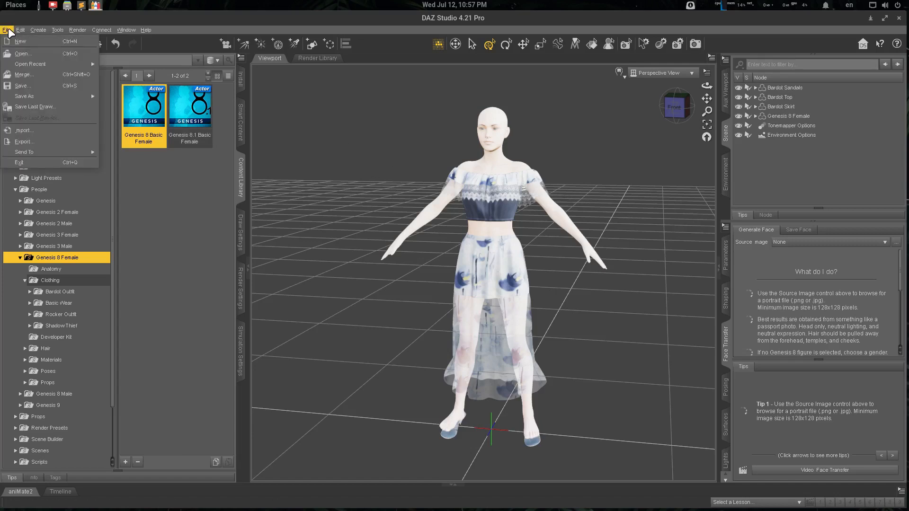
mouse_move(27, 97)
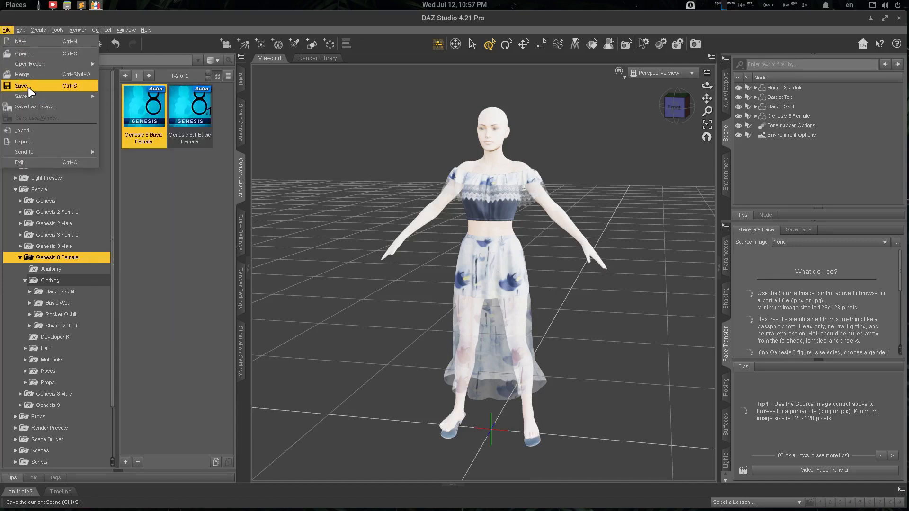
click(28, 87)
drag(163, 26, 442, 153)
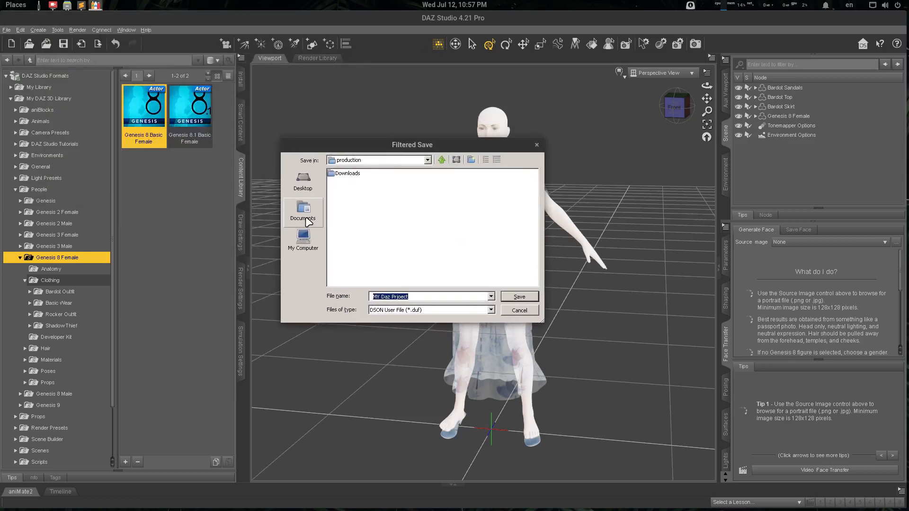
click(303, 181)
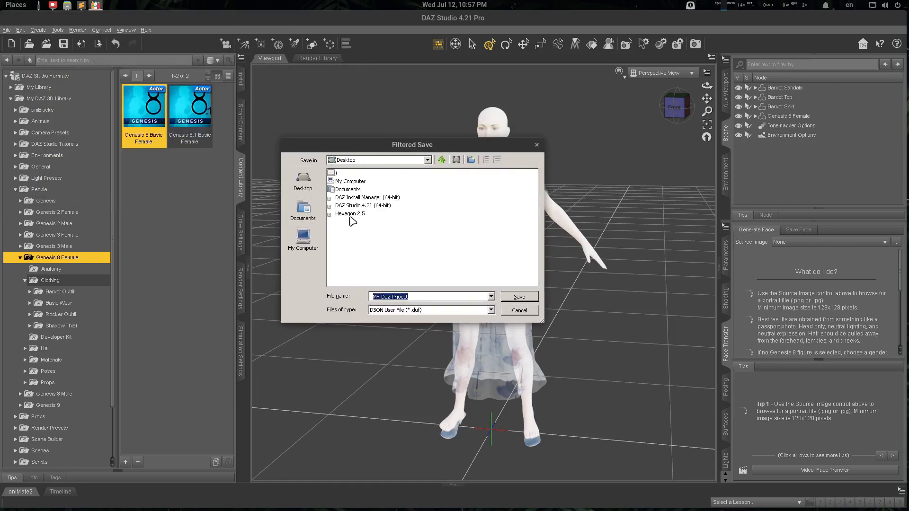
click(303, 211)
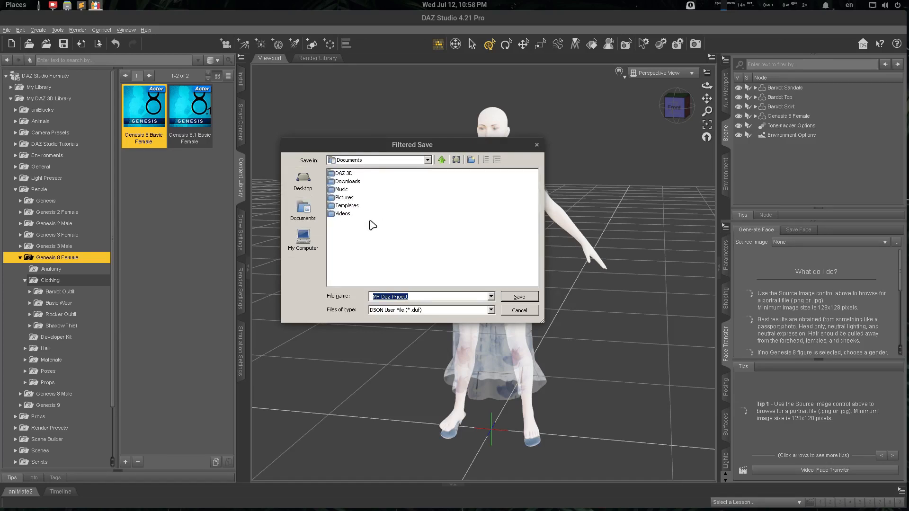
click(303, 238)
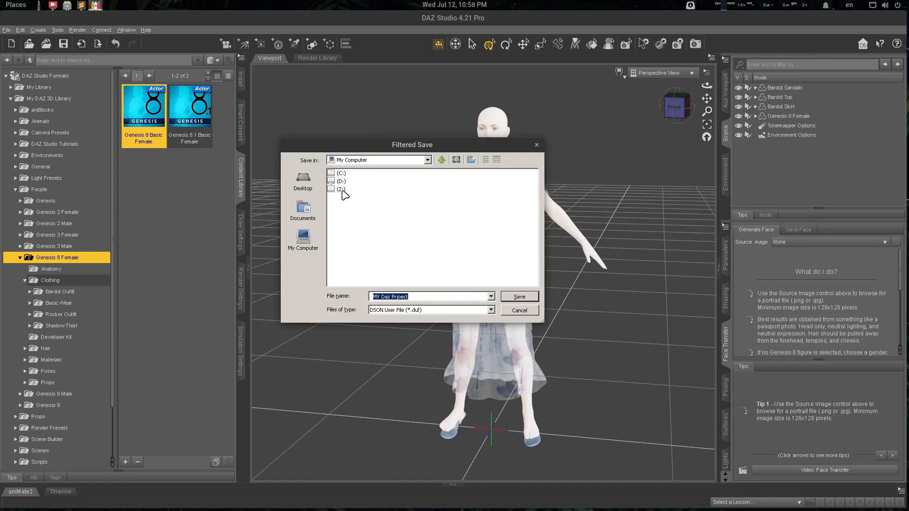
Browse the Z: drive's home and production folders as save locations, and cancel saving the scene.
click(342, 190)
double_click(344, 190)
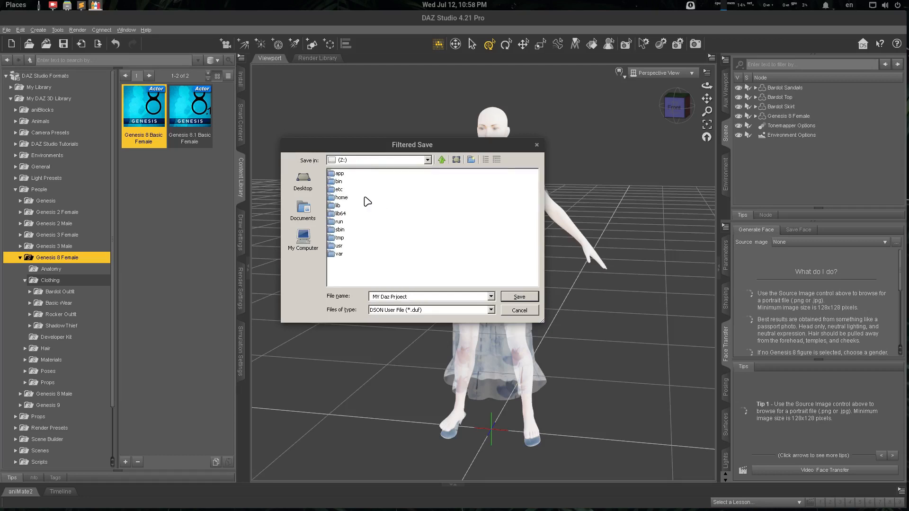
click(344, 198)
double_click(344, 198)
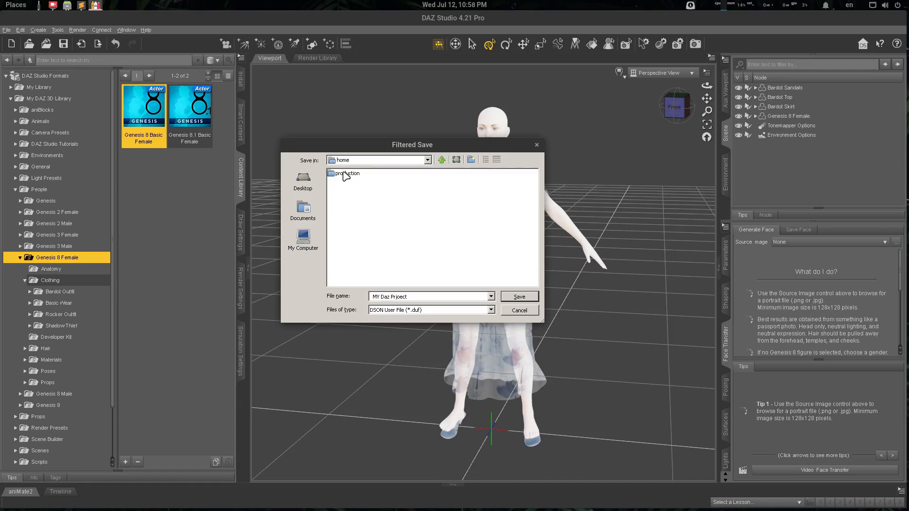
double_click(356, 174)
click(441, 160)
click(516, 311)
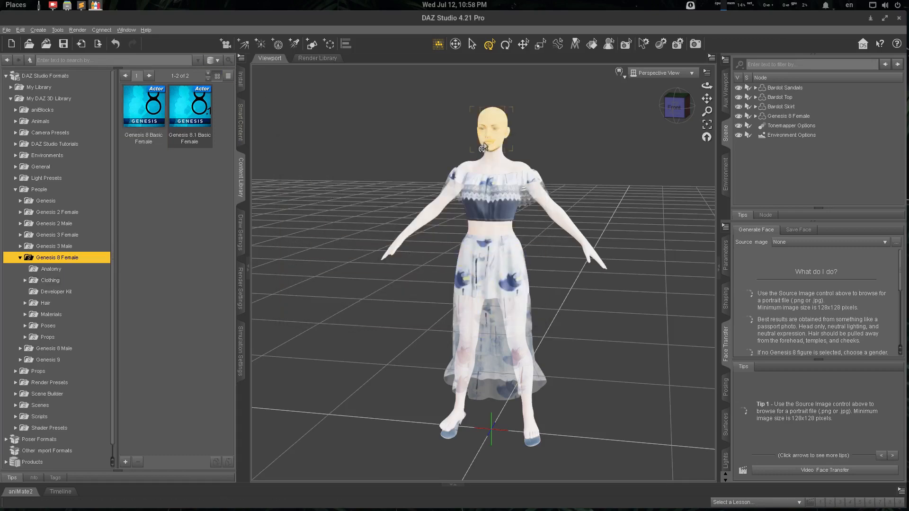
Open Flatseal from the desktop search to view the Bottles permissions, and close it.
key(super)
text(f)
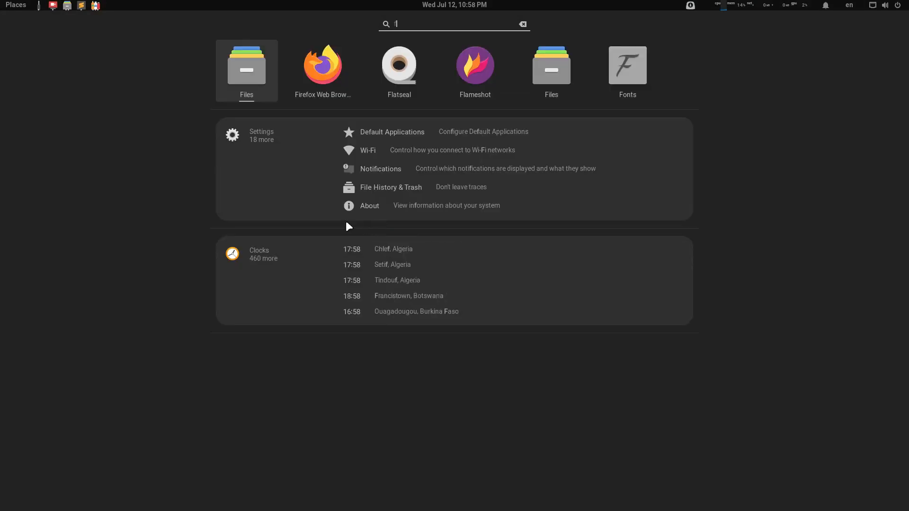
click(409, 88)
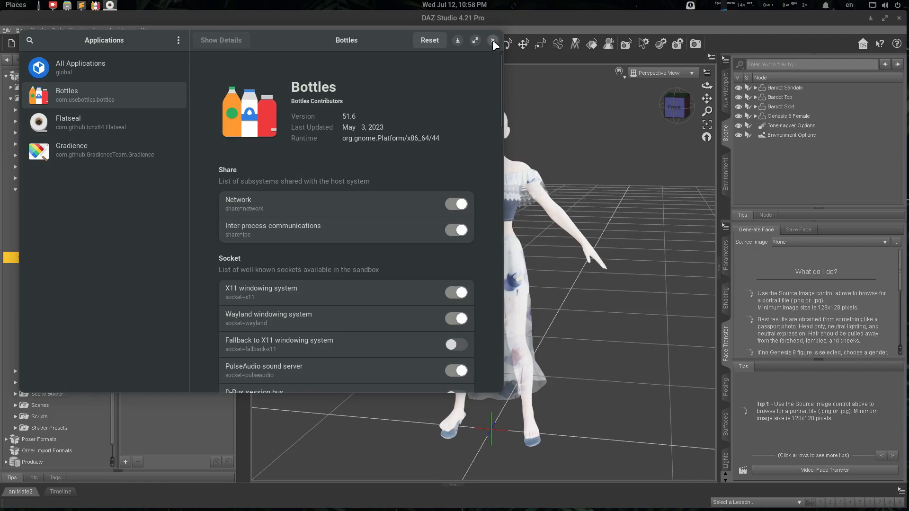
click(492, 40)
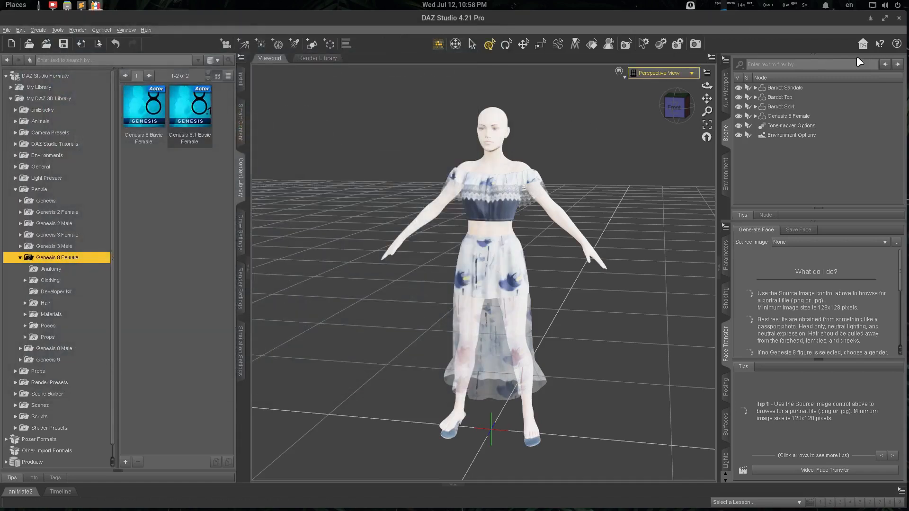
Close DAZ Studio and return to the installed products in DAZ Install Manager.
click(898, 18)
click(453, 276)
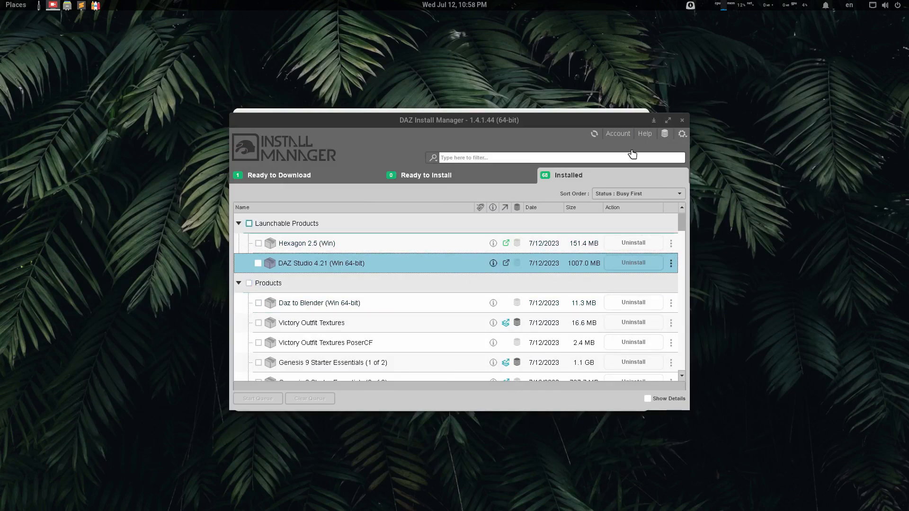
Close DAZ Install Manager and Bottles, and open Flatseal at the filesystem permissions for Bottles.
click(682, 120)
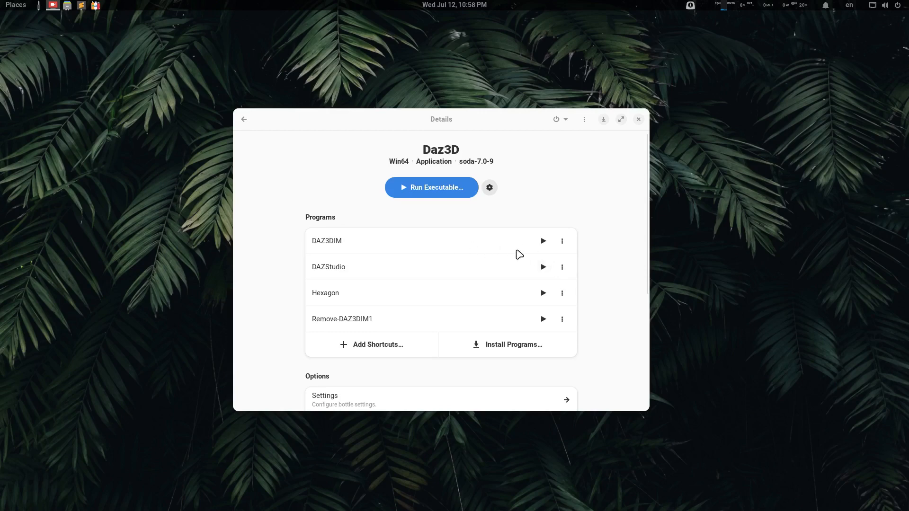
click(638, 119)
key(super)
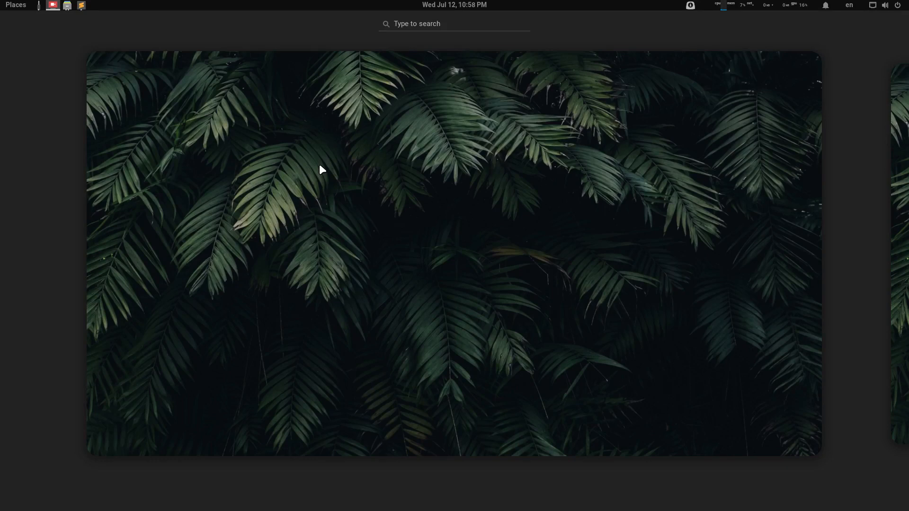
text(f)
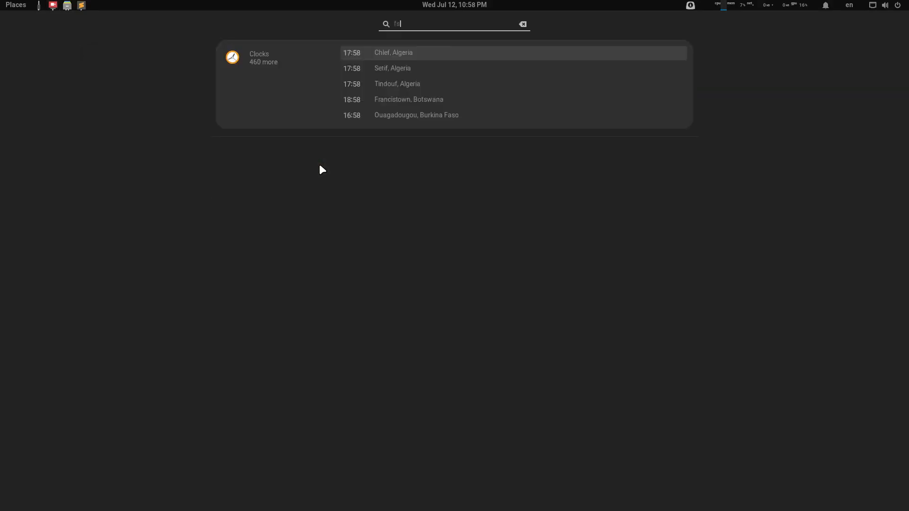
click(399, 75)
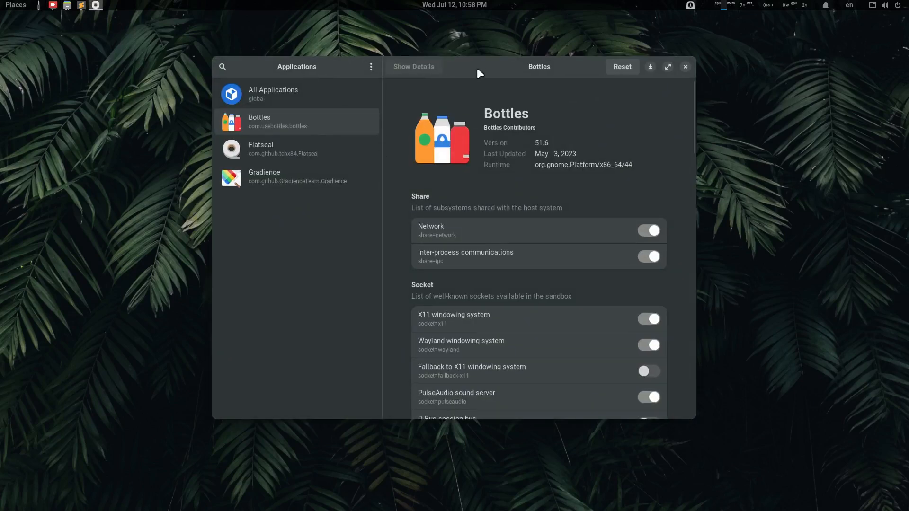
drag(477, 69, 323, 81)
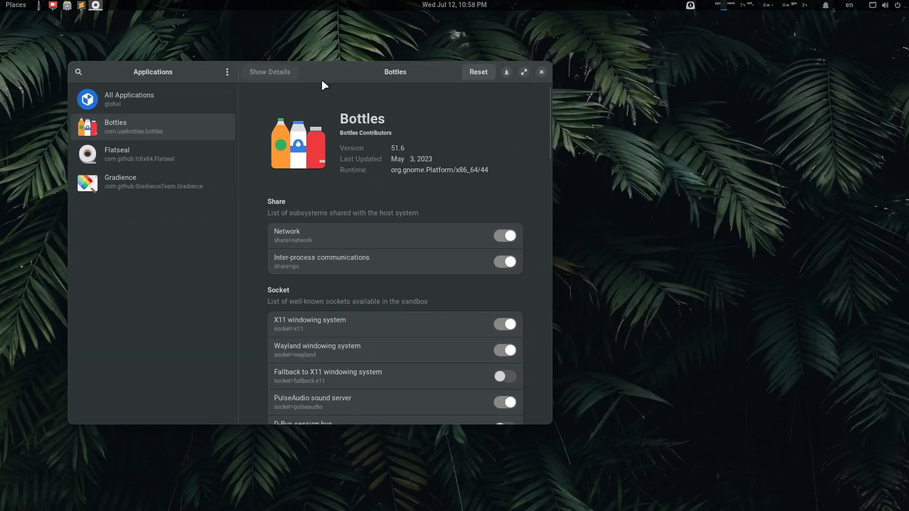
scroll(418, 219, down, 10)
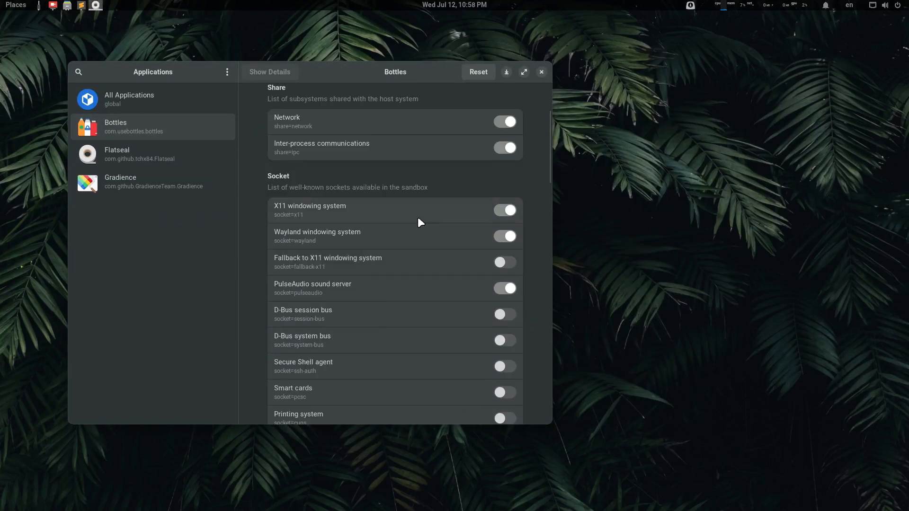
scroll(419, 223, down, 8)
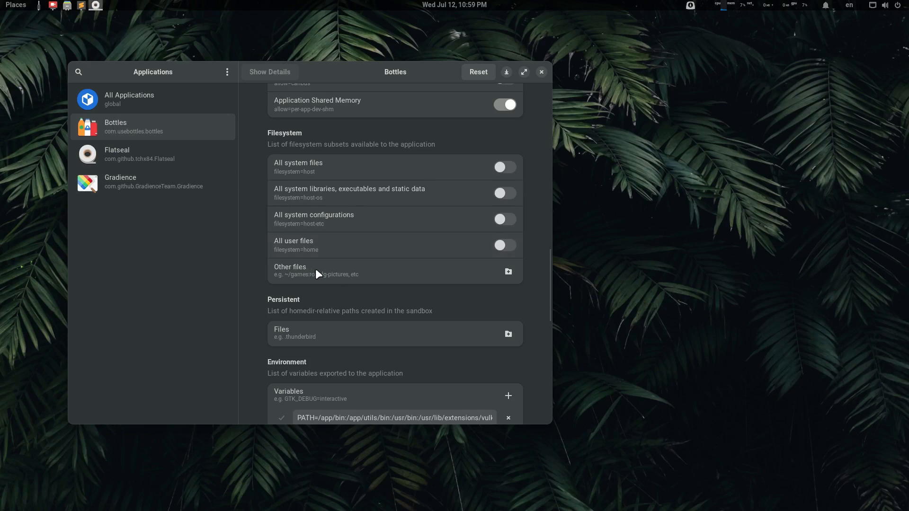
Switch to the file manager, create a folder named My Daz Project in the Home directory, and open it.
key(alt+Tab)
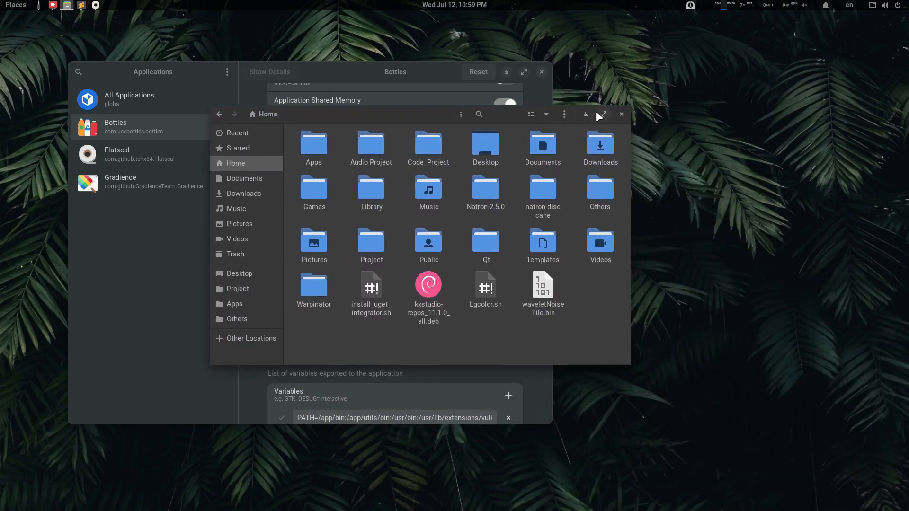
click(603, 115)
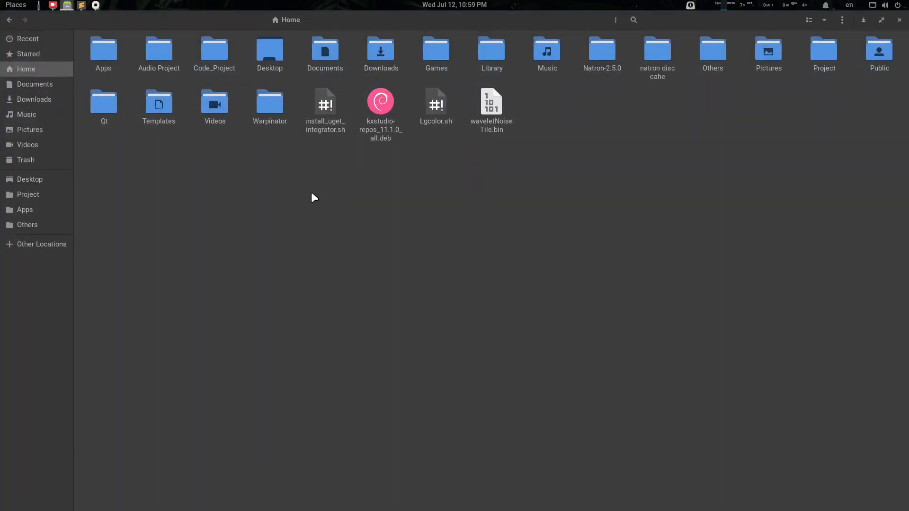
key(ctrl+shift+n)
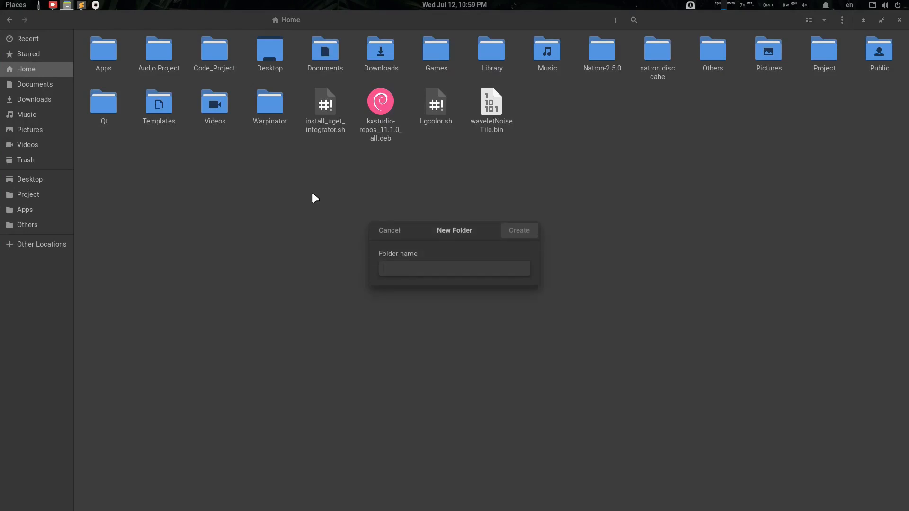
text(My Daz )
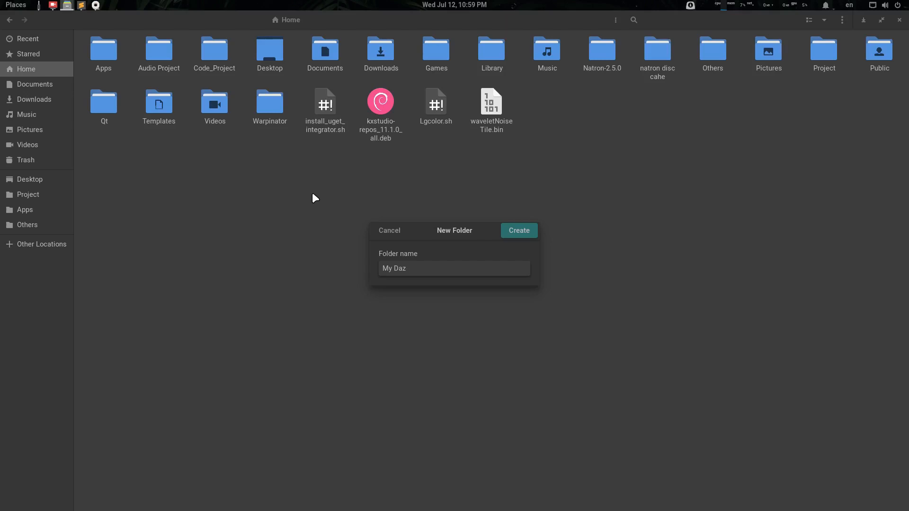
text(Project)
key(Return)
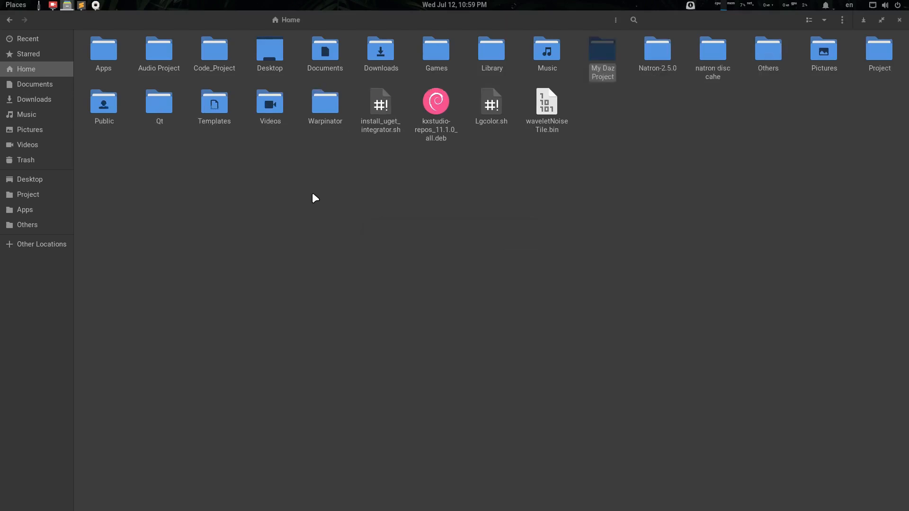
key(Return)
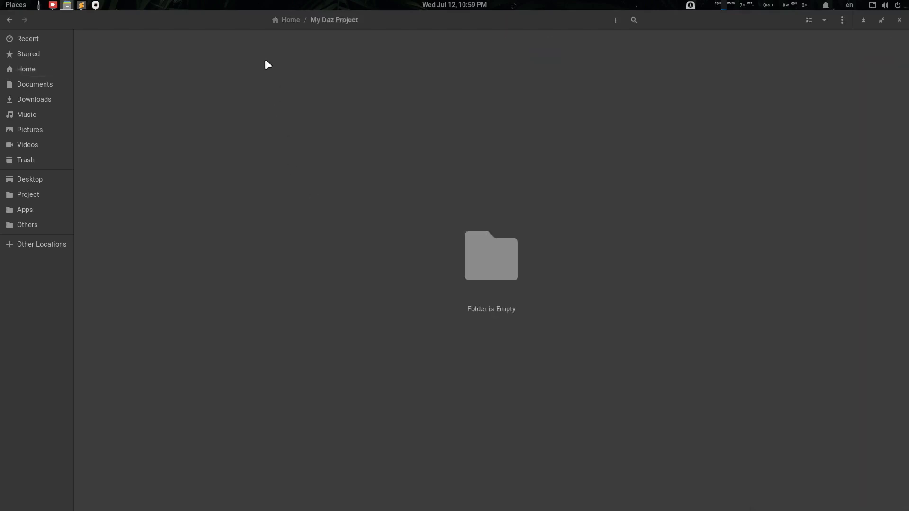
Restore the file manager to a smaller window and copy the full path of the My Daz Project folder.
double_click(234, 20)
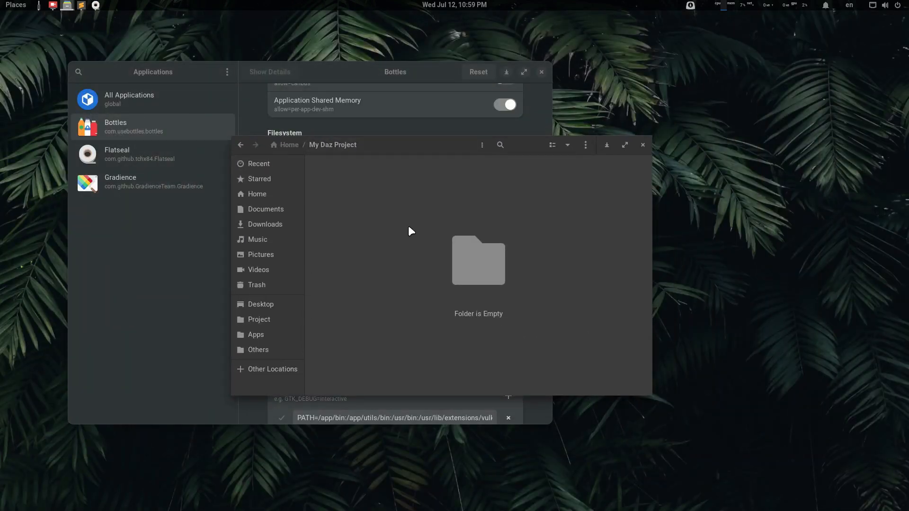
key(ctrl+l)
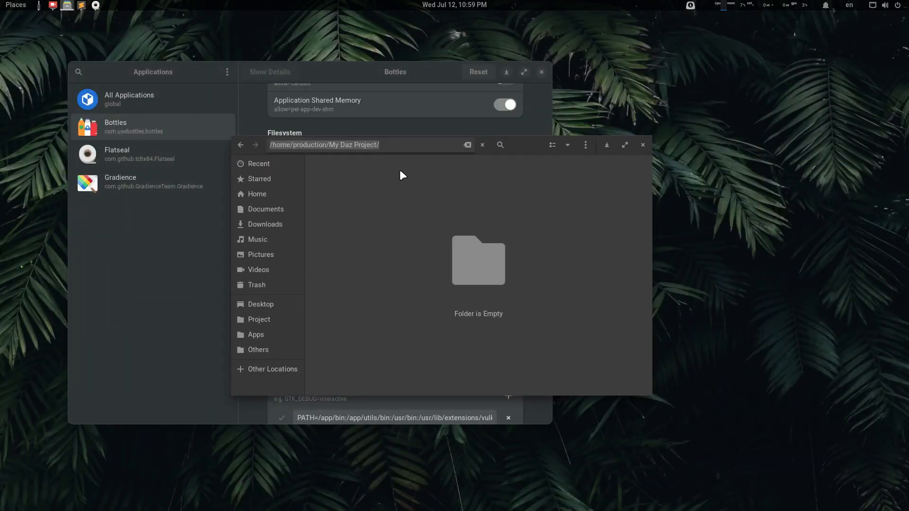
click(399, 145)
drag(399, 145, 269, 145)
key(ctrl+c)
Switch to Flatseal, add ~/My Daz Project/ to the other files Bottles can access, and close Flatseal.
click(389, 68)
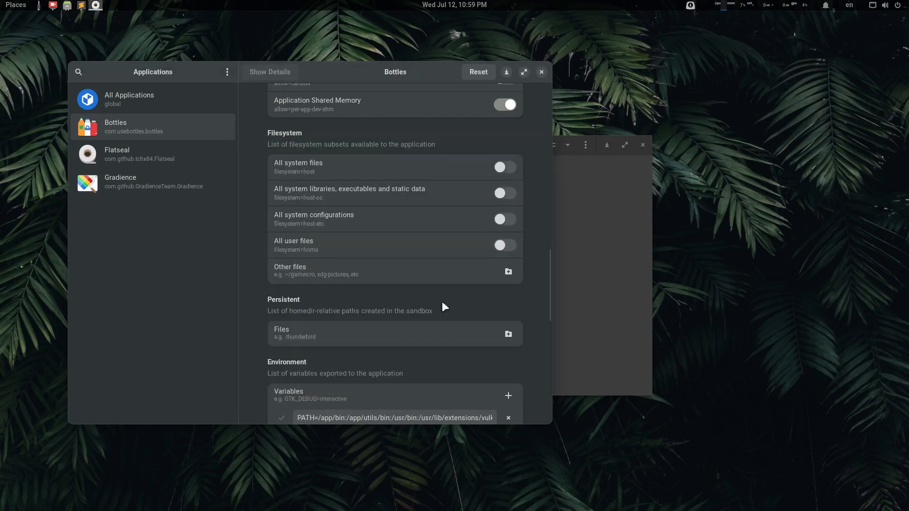
click(508, 271)
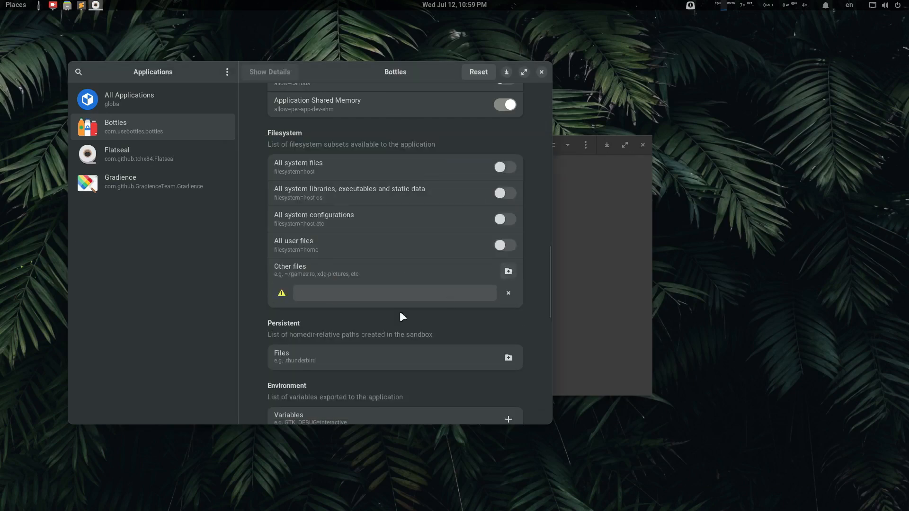
key(ctrl+v)
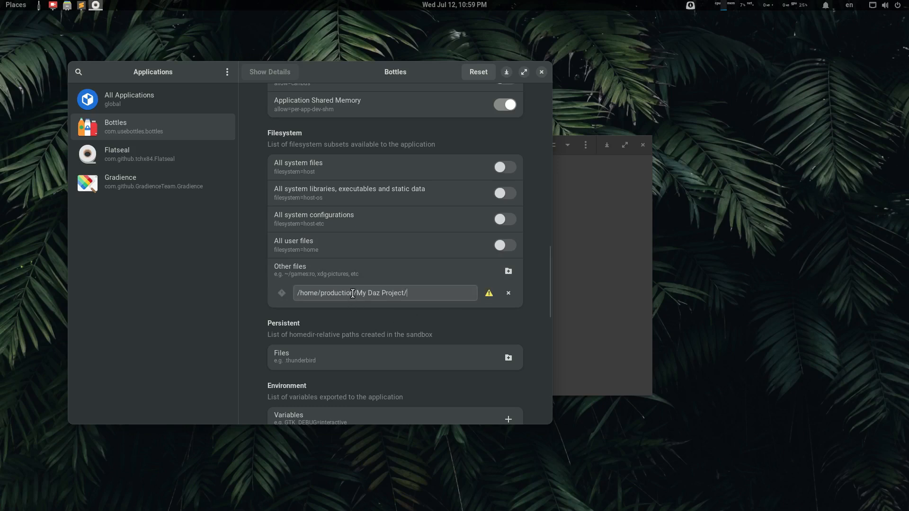
drag(352, 294, 285, 294)
text(~)
click(542, 72)
Start Bottles from the desktop search and open the details of the Daz3D bottle.
drag(456, 152, 531, 152)
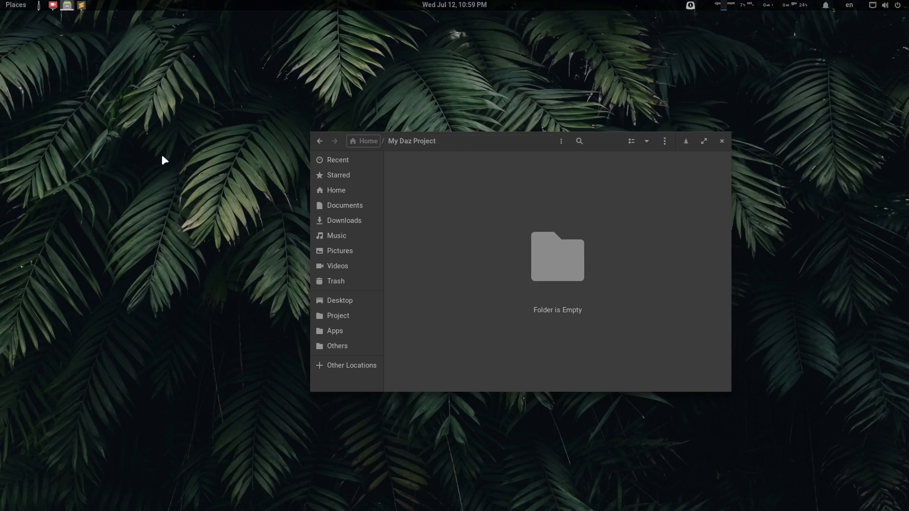
key(super)
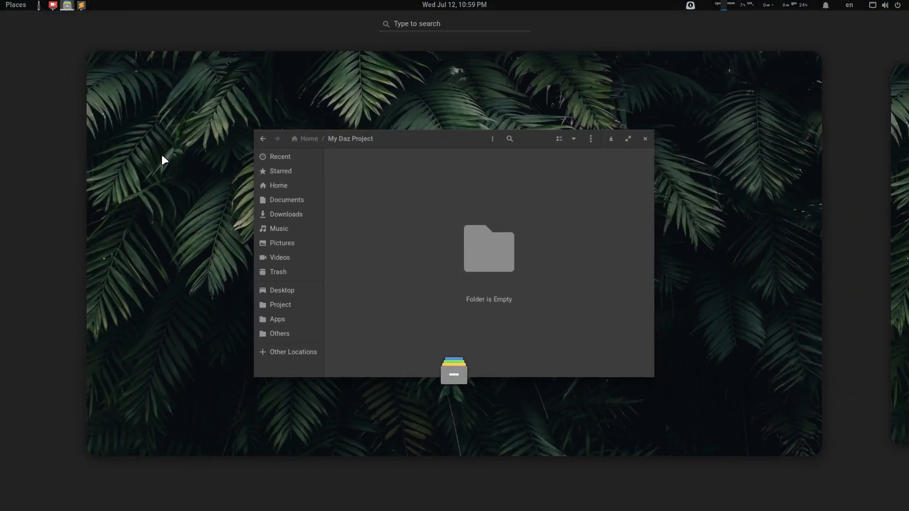
text(bot)
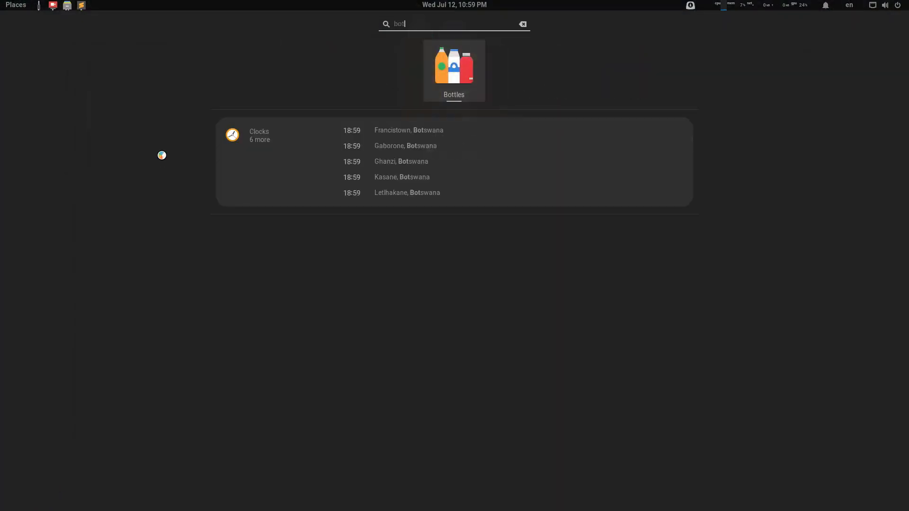
key(Return)
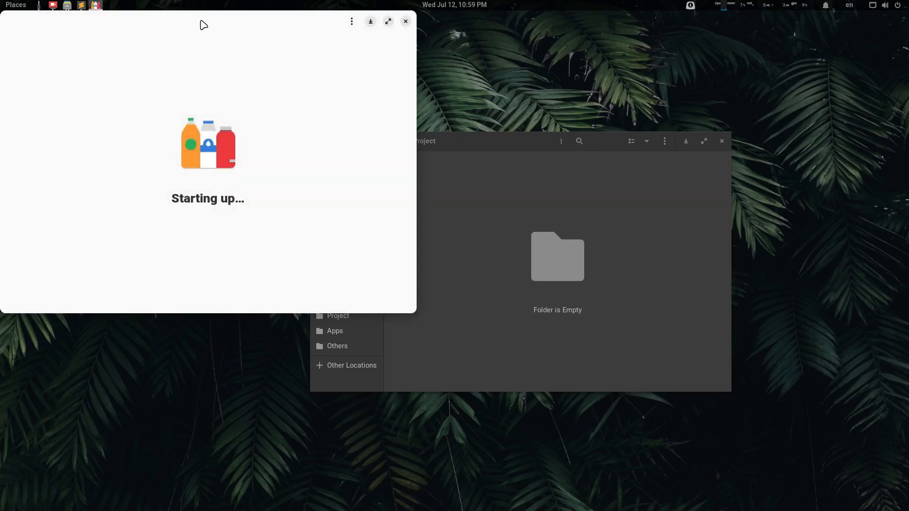
drag(207, 17, 336, 83)
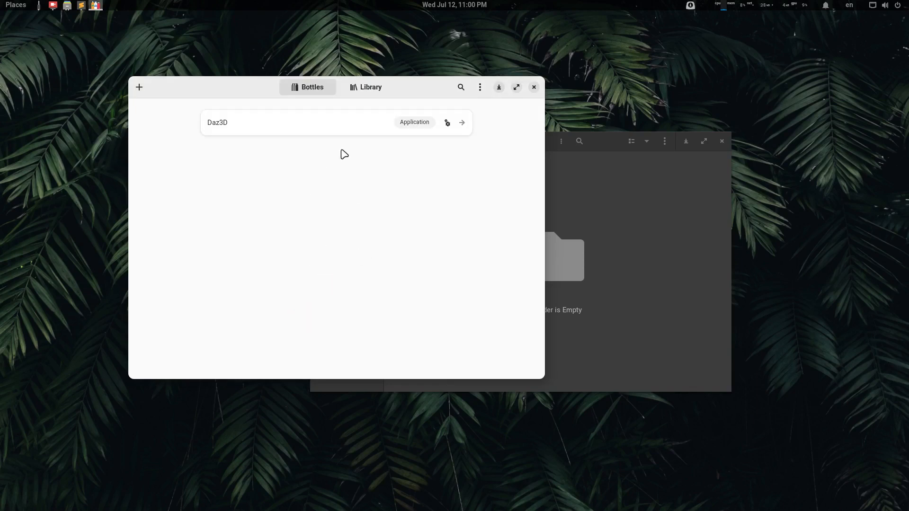
click(334, 126)
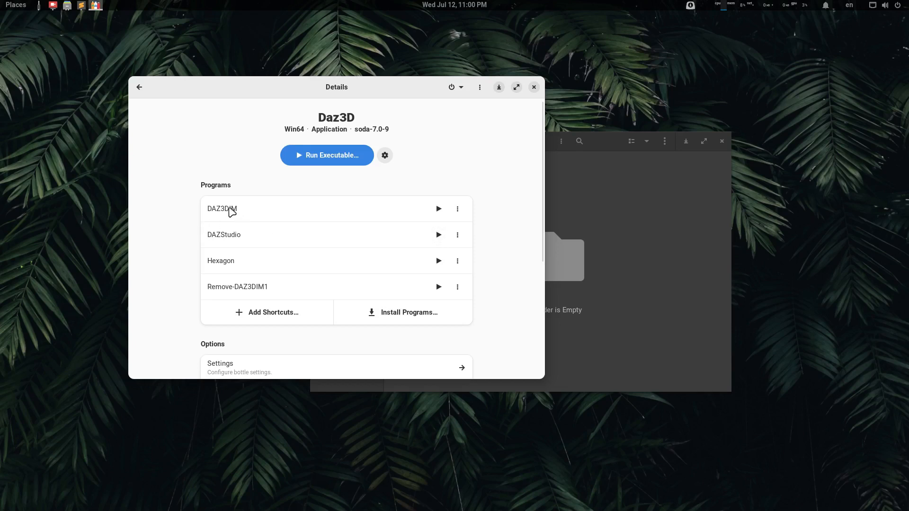
Launch DAZ Studio from the bottle's programs and choose to work offline.
click(438, 235)
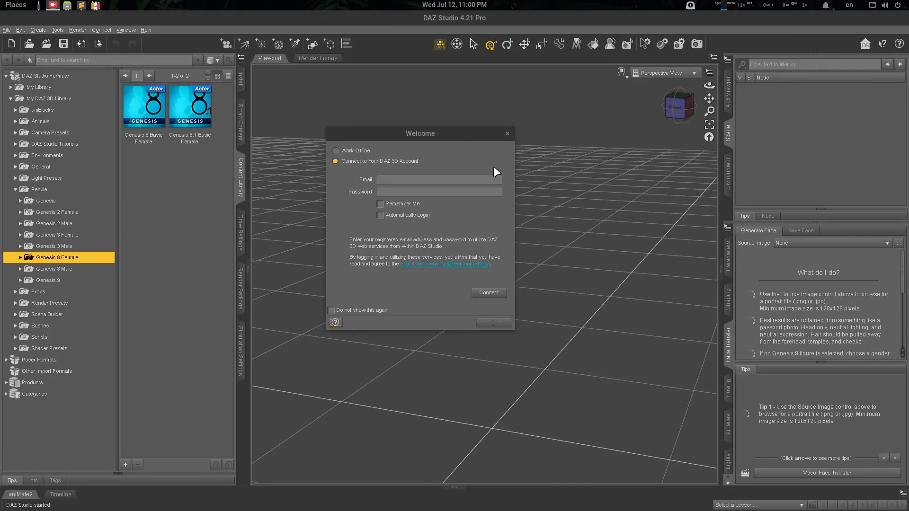
click(336, 151)
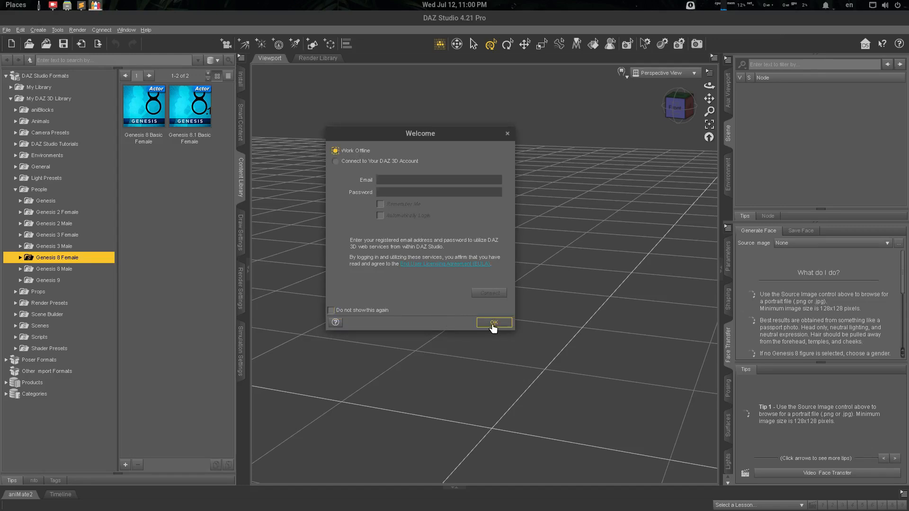
click(494, 324)
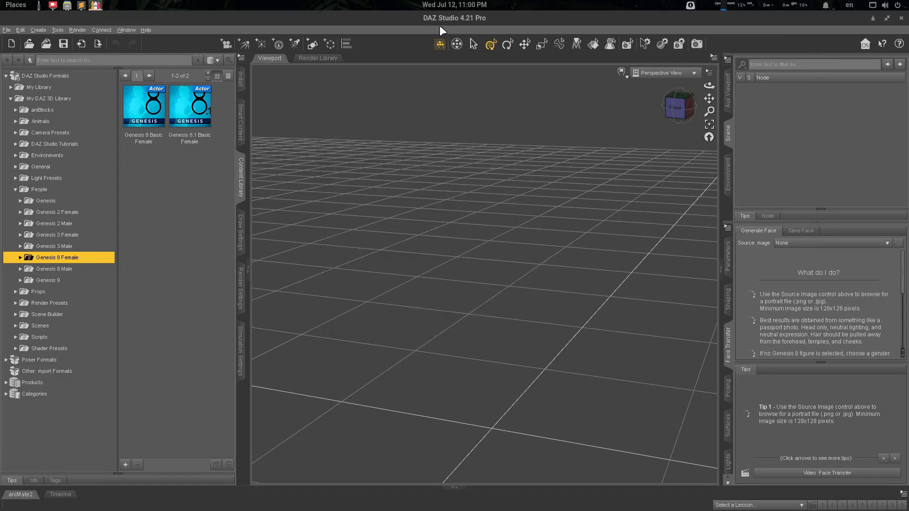
Reposition and resize the DAZ Studio window so it fills the desktop.
drag(439, 23, 428, 5)
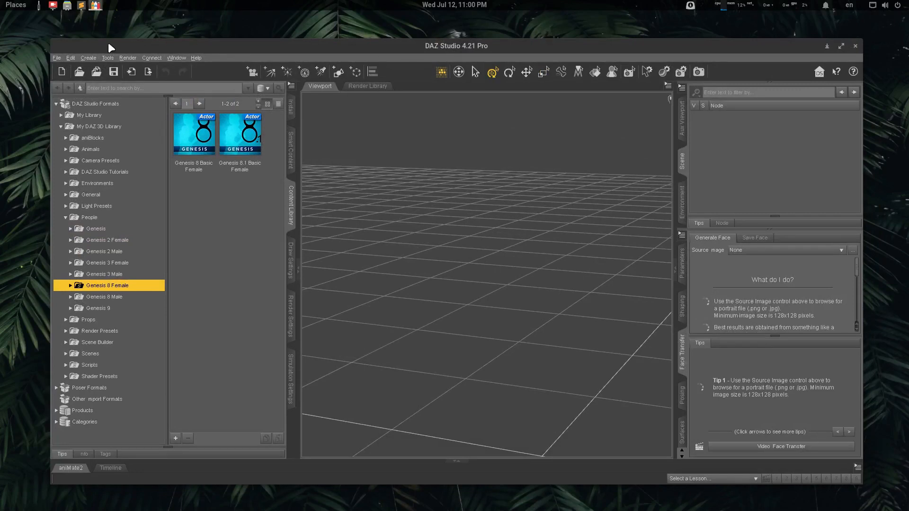
drag(55, 41, 1, 2)
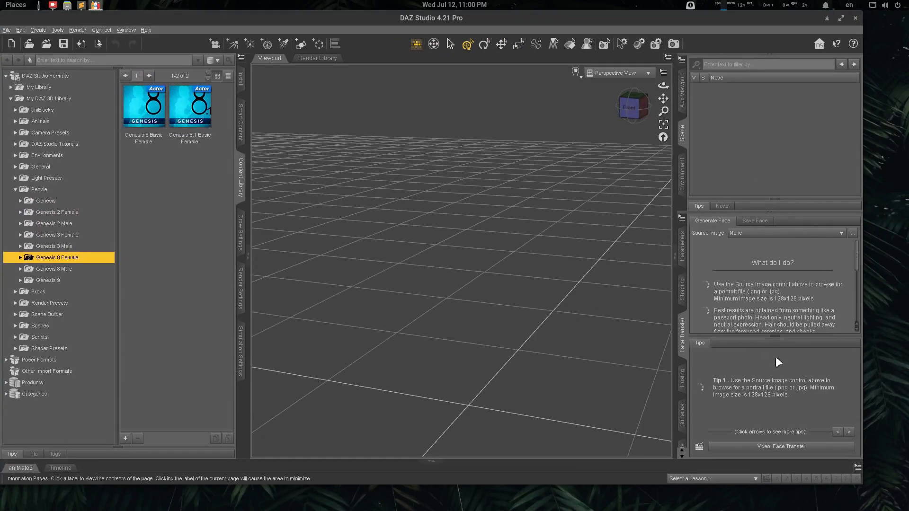
drag(861, 484, 904, 507)
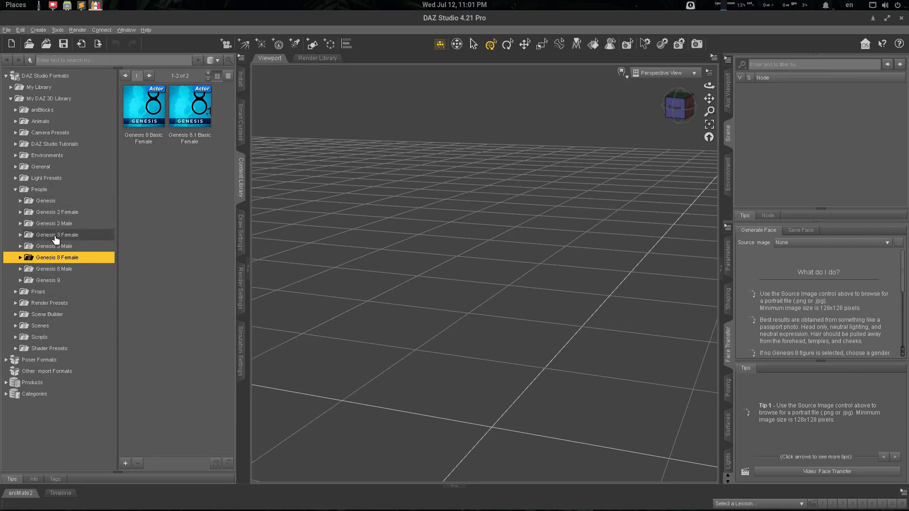
Load the Bardot !Outfit from the Genesis 8 Female clothing, and add the Genesis 8 Basic Female figure to the scene.
click(20, 258)
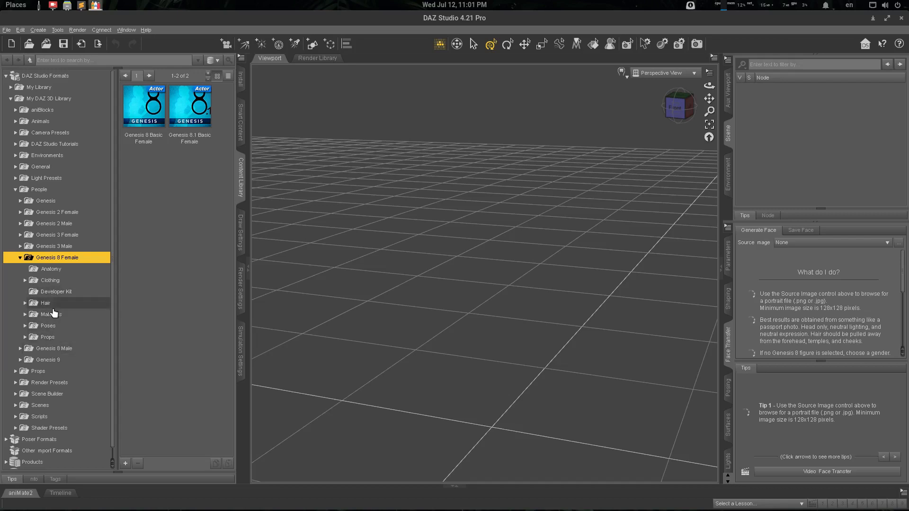
click(32, 282)
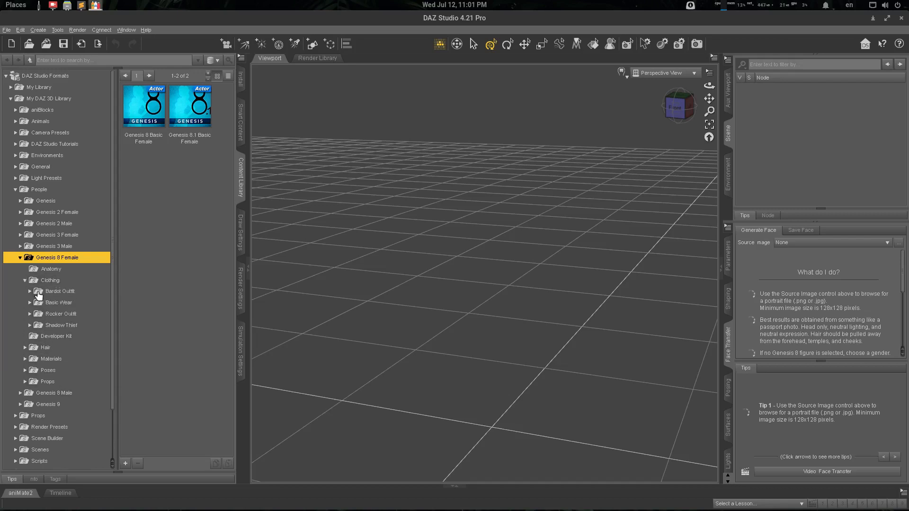
click(64, 292)
click(194, 112)
double_click(194, 112)
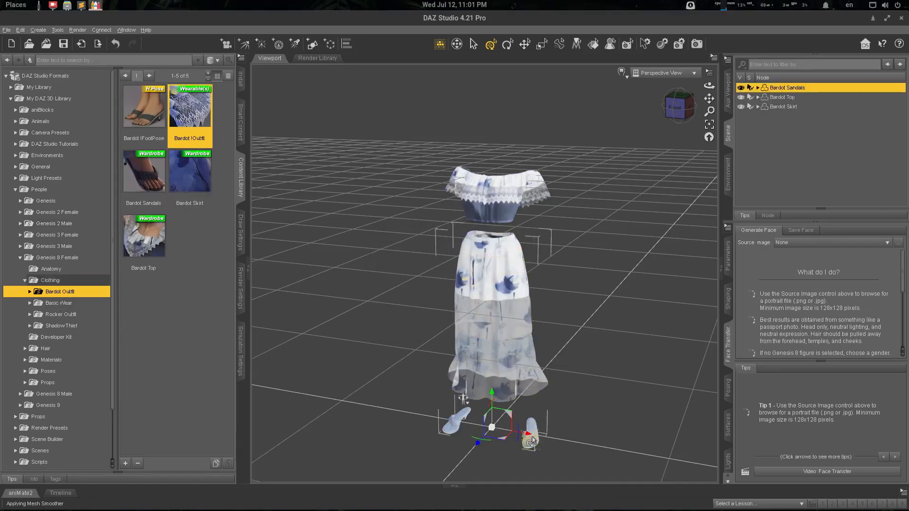
click(55, 258)
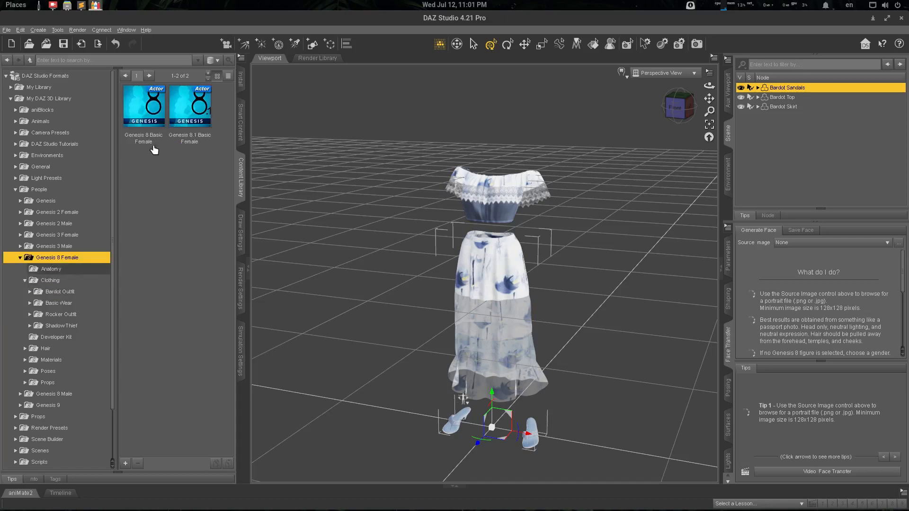
click(144, 120)
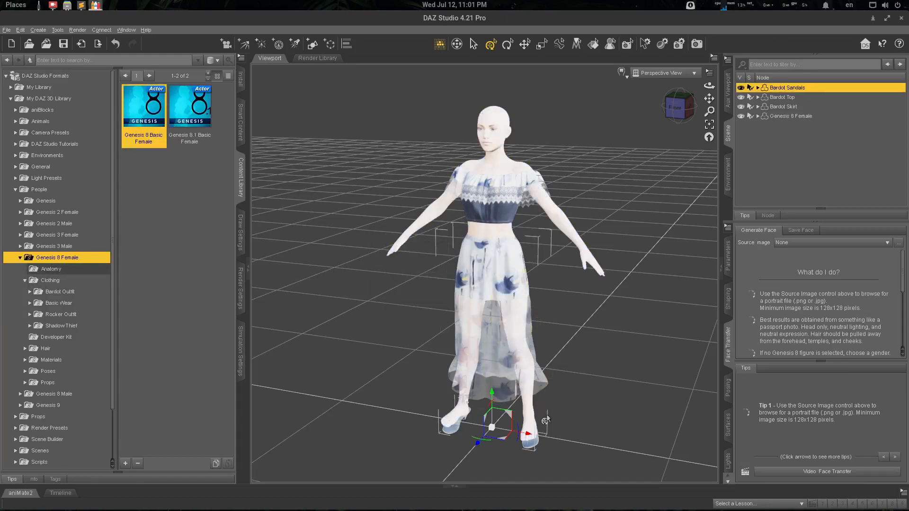
Delete the Bardot Sandals from the scene, keeping the top, skirt and figure.
click(533, 450)
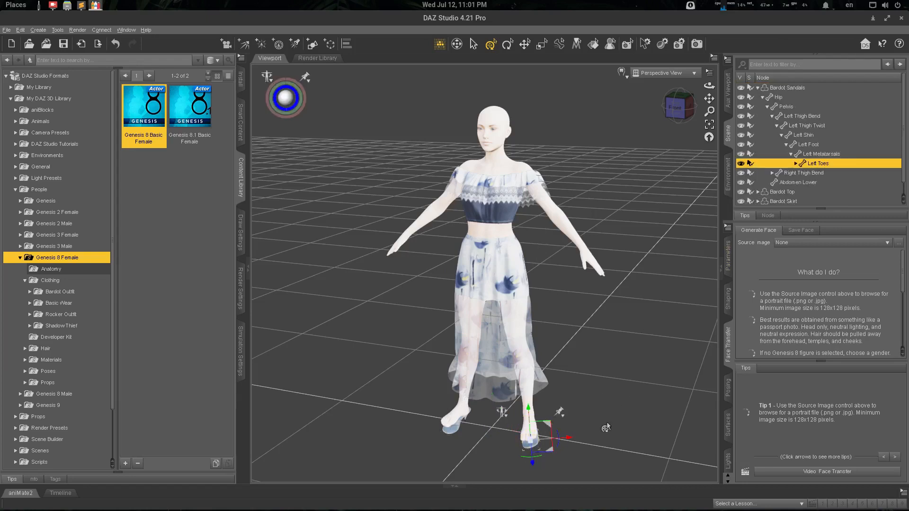
click(452, 426)
scroll(800, 175, up, 1)
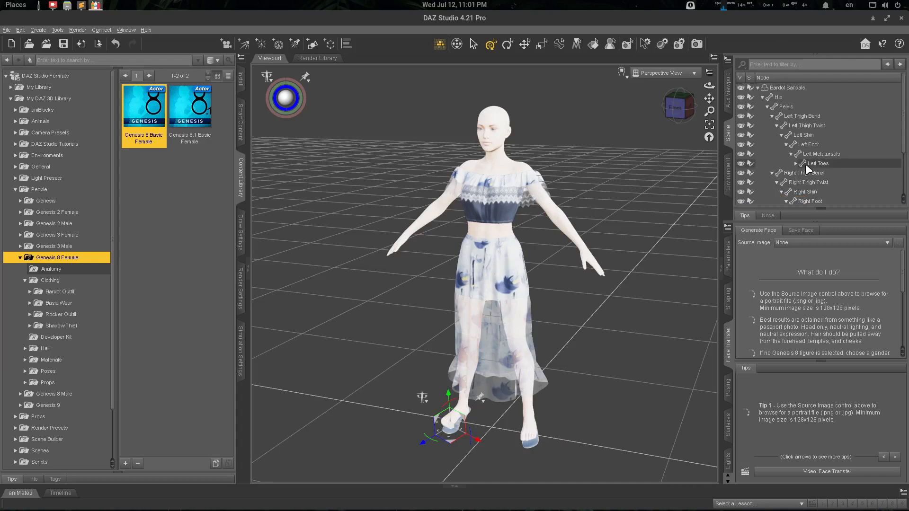
click(757, 88)
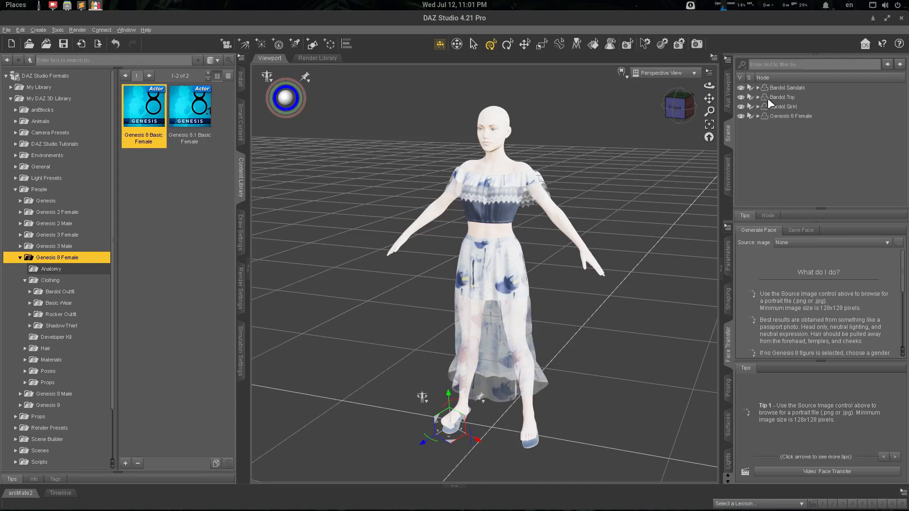
click(793, 88)
key(Delete)
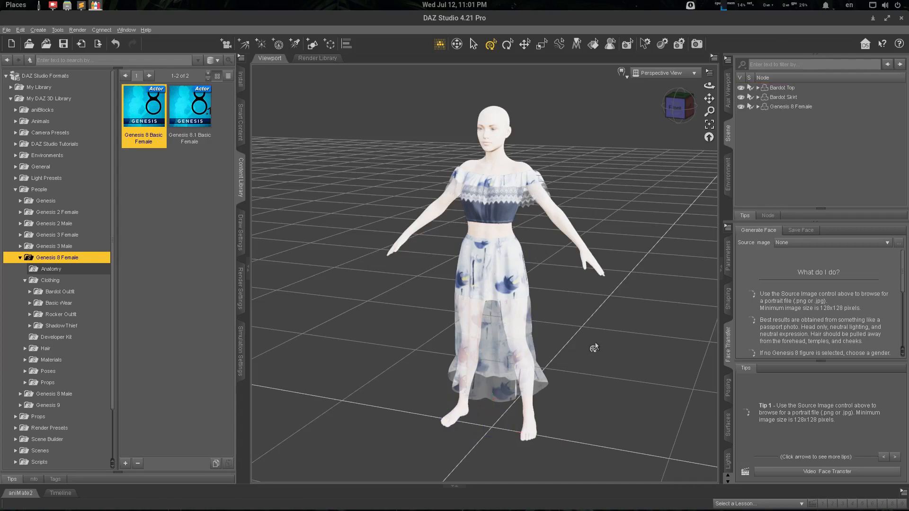
Start saving the scene and browse to the My Daz Project folder under home/production on drive Z.
middle_drag(569, 273, 452, 231)
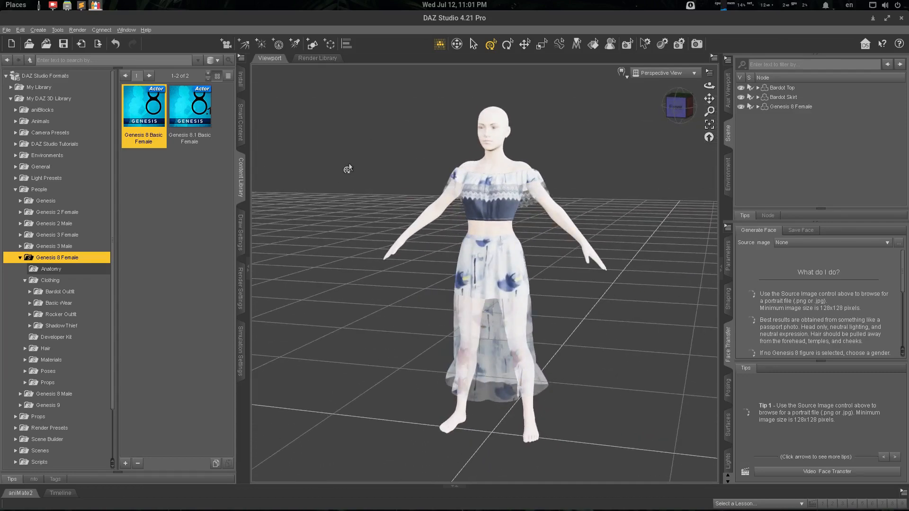
key(ctrl+s)
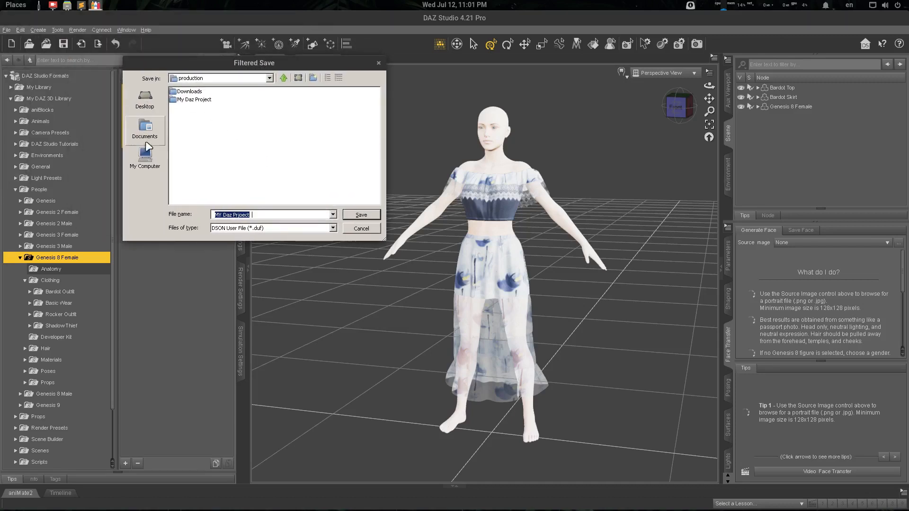
click(145, 154)
click(183, 108)
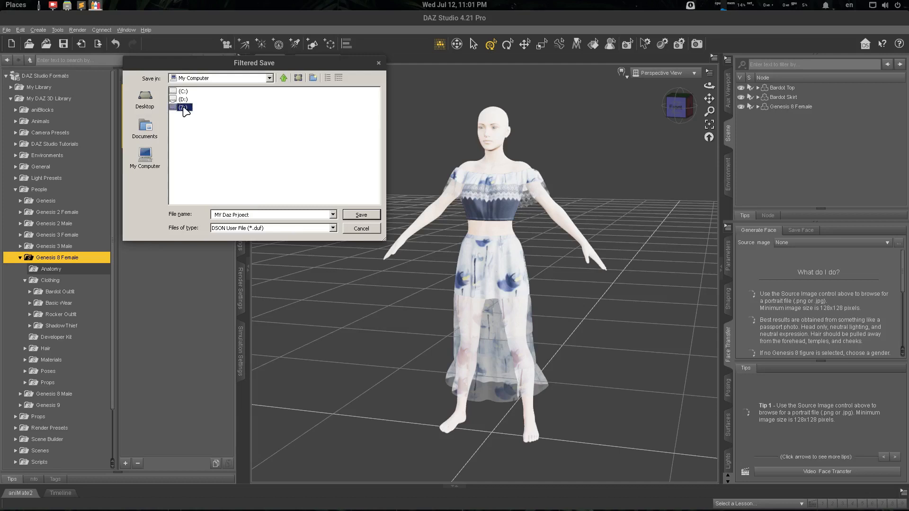
double_click(183, 108)
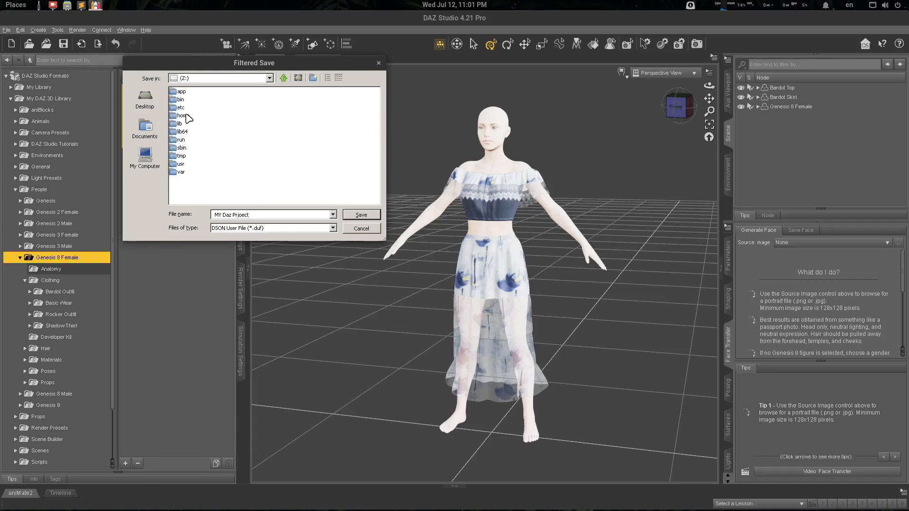
double_click(186, 115)
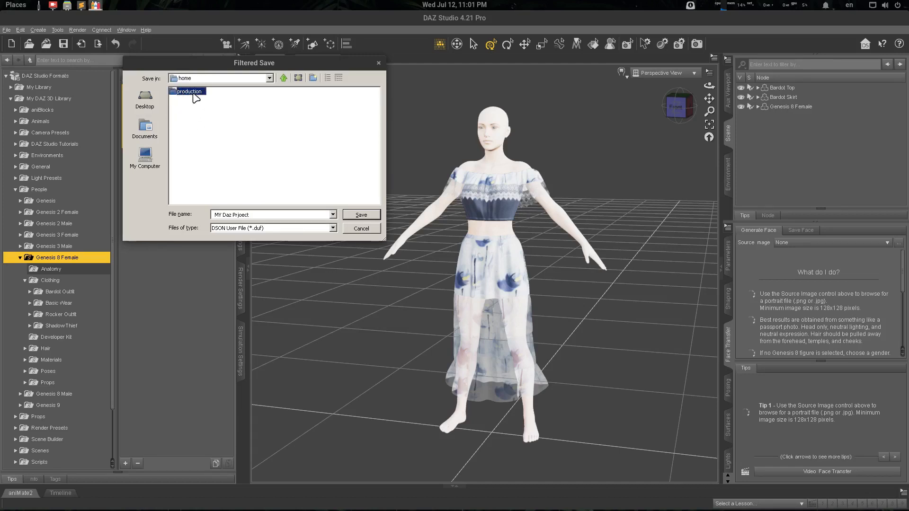
double_click(195, 96)
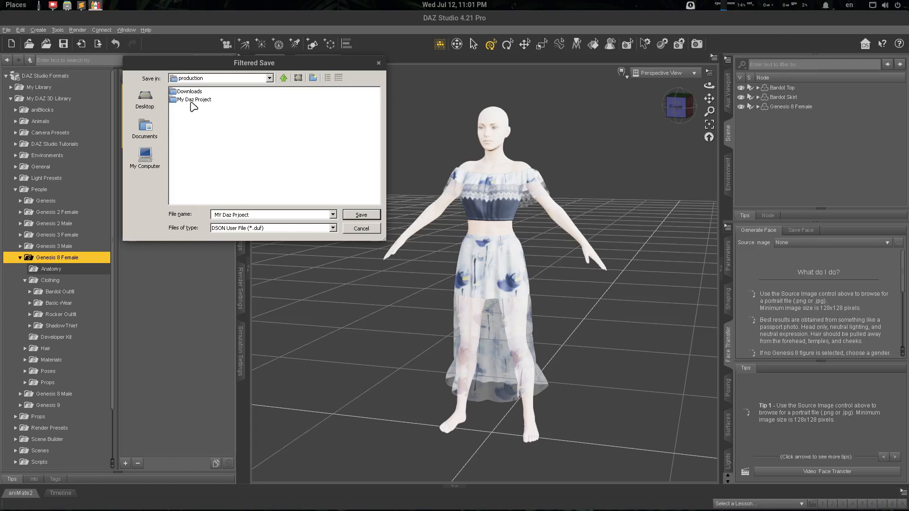
click(202, 100)
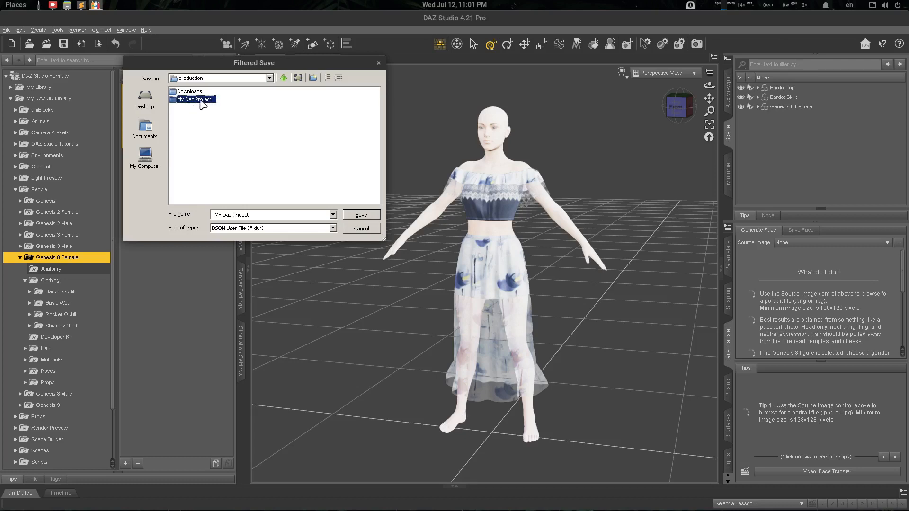
double_click(200, 101)
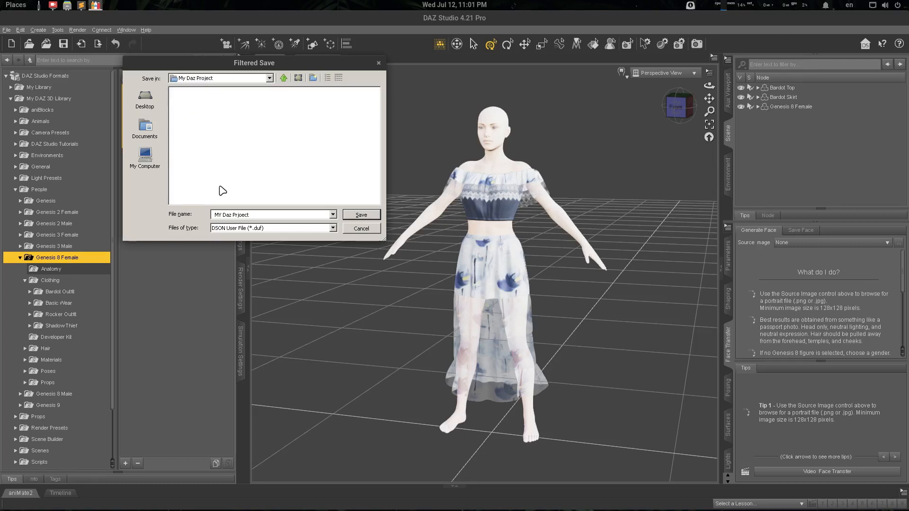
Save the scene as Test with the default scene save options.
click(276, 214)
text(Test)
key(Return)
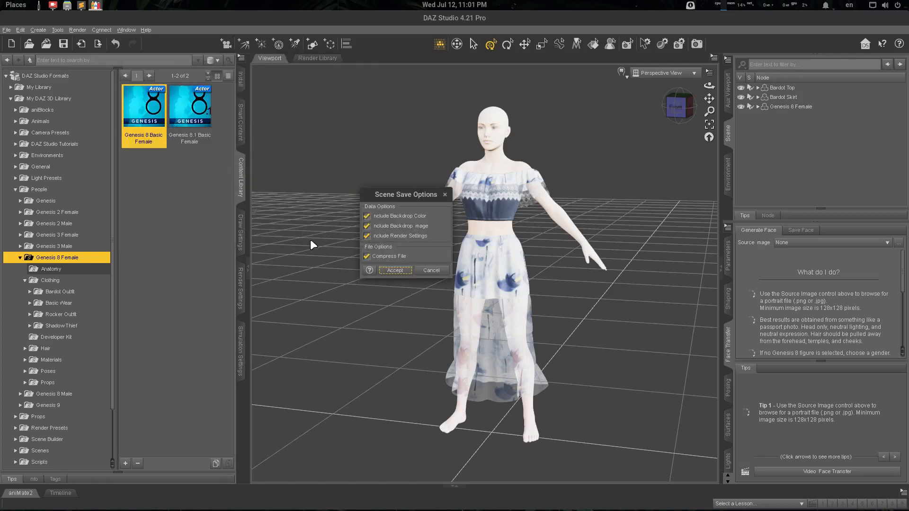
click(394, 270)
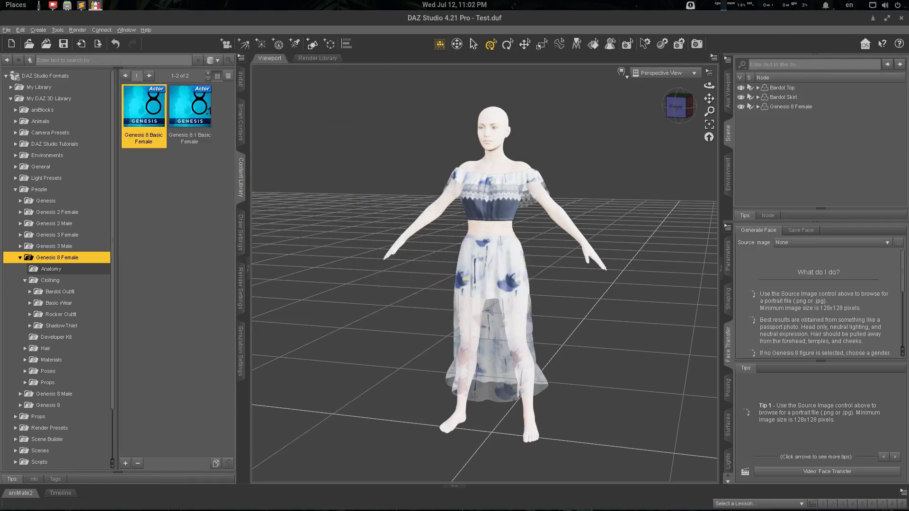
Switch to the file manager's My Daz Project window, select Test.duf and move the window clear of the figure.
mouse_move(66, 5)
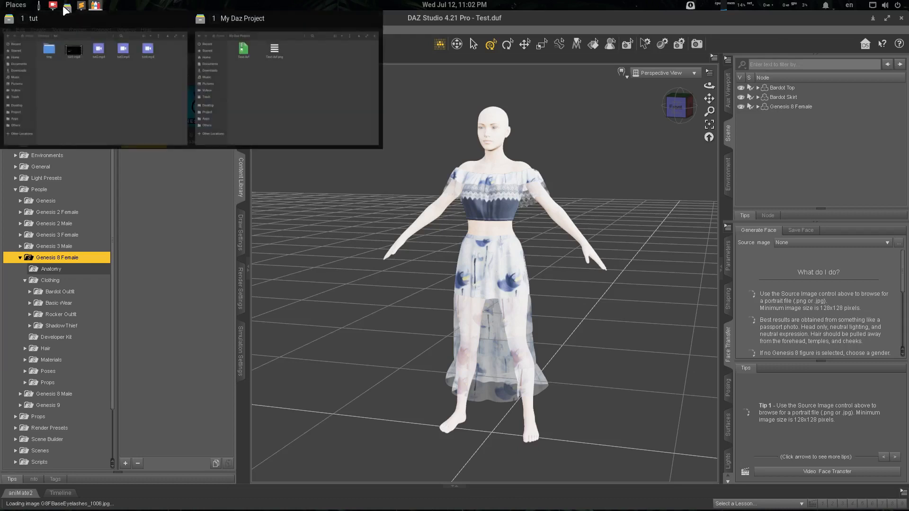
click(262, 45)
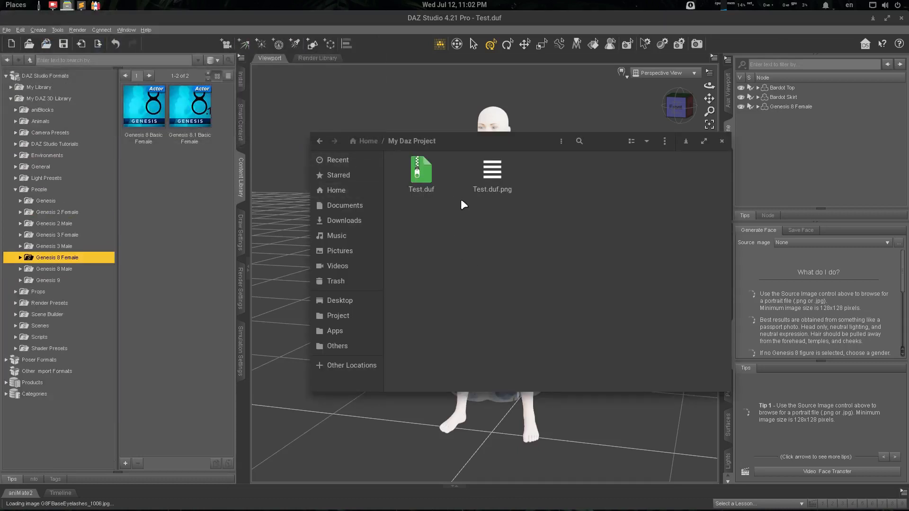
click(425, 179)
click(435, 241)
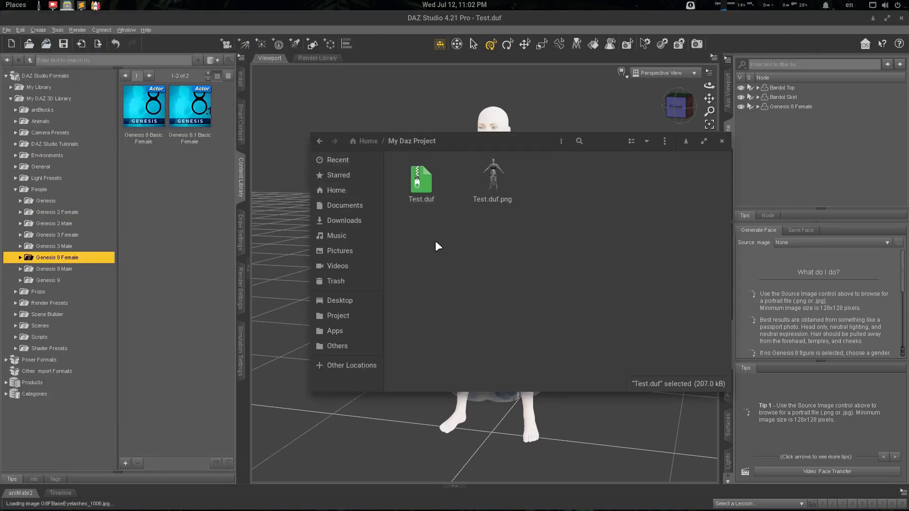
drag(523, 142, 820, 174)
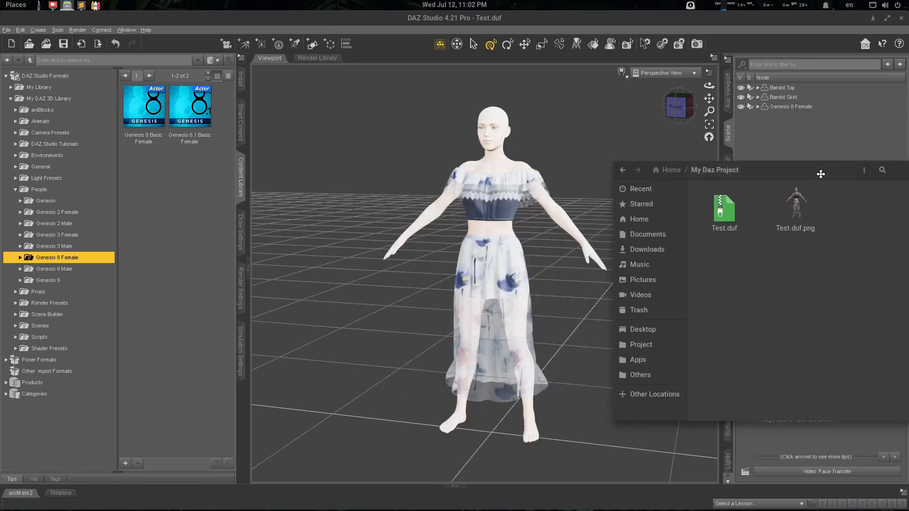
Start a new empty scene and load Test.duf into the viewport from the My Daz Project folder.
click(7, 29)
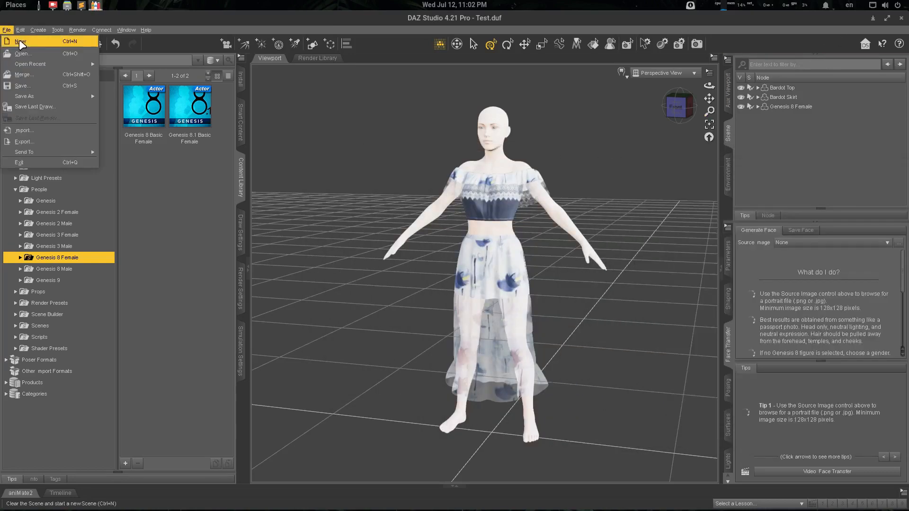
click(31, 44)
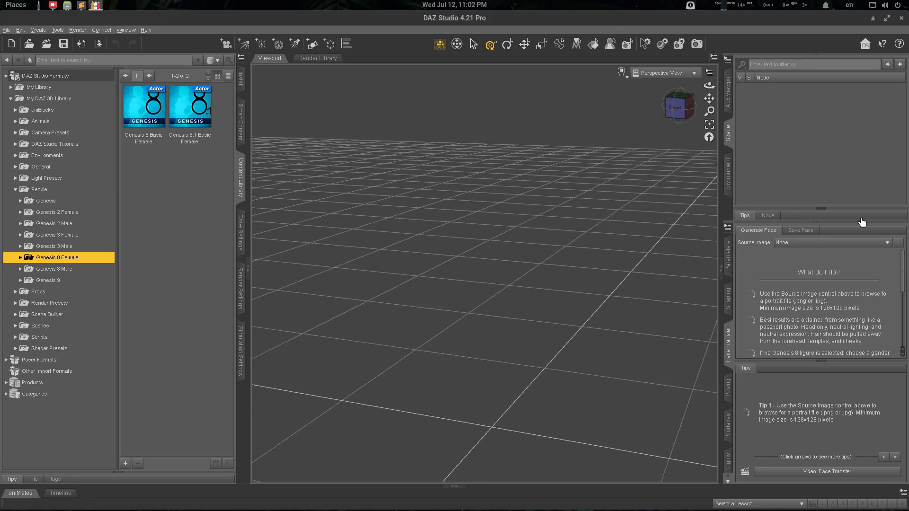
key(alt+Tab)
drag(725, 196, 432, 214)
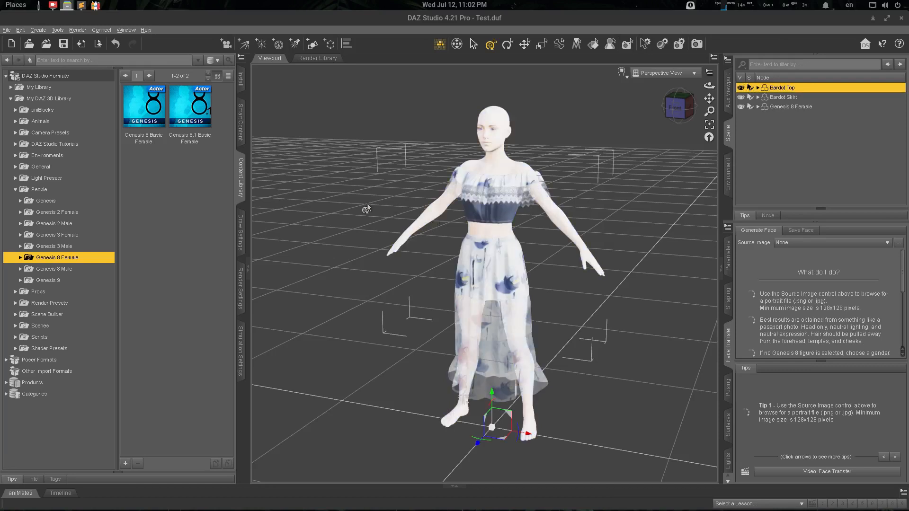
middle_drag(289, 194, 369, 166)
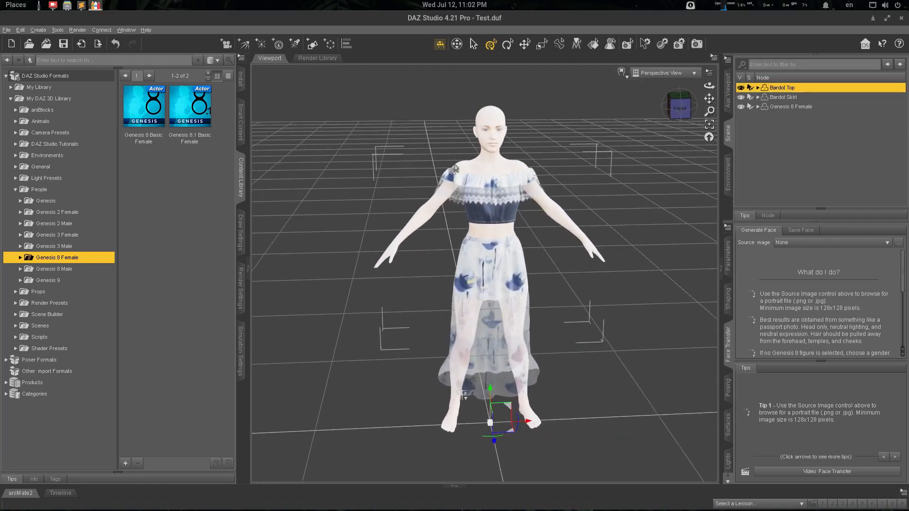
middle_drag(625, 206, 632, 208)
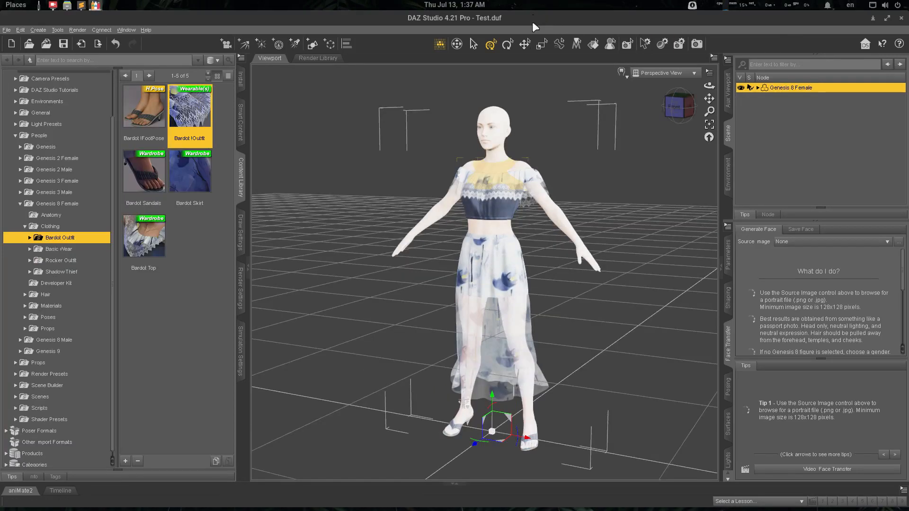
Select the Genesis 8 Female figure and open the Daz To Blender bridge for it.
click(319, 190)
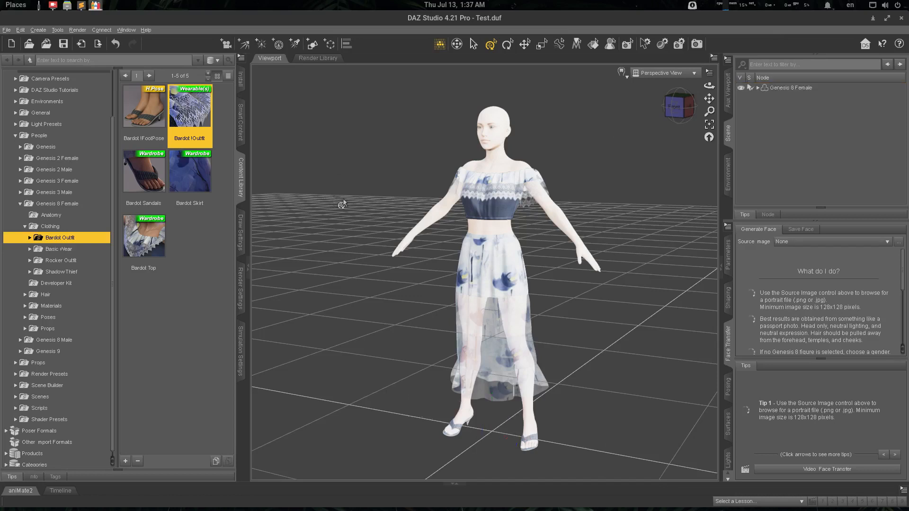
click(789, 88)
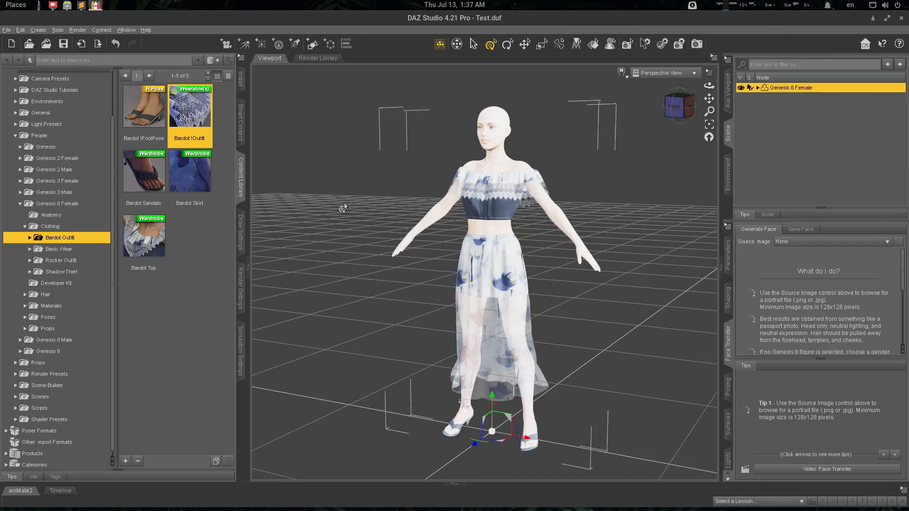
click(6, 30)
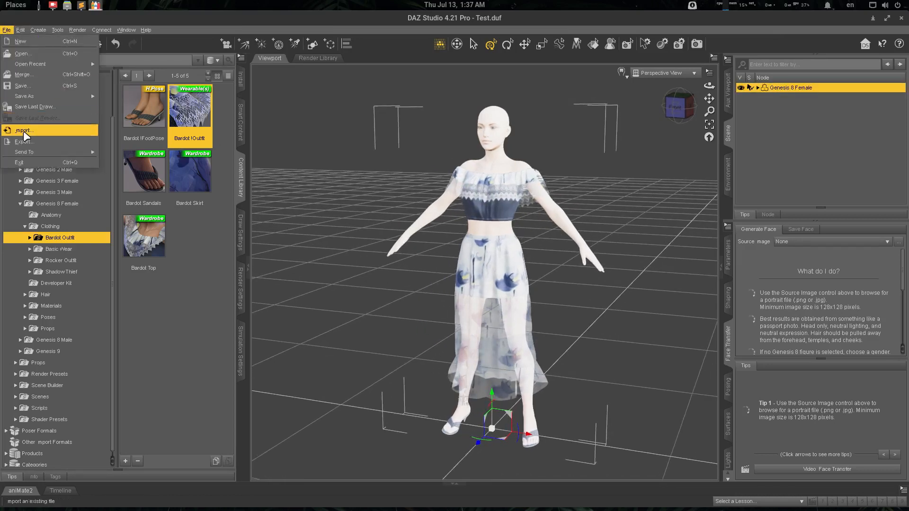
mouse_move(59, 152)
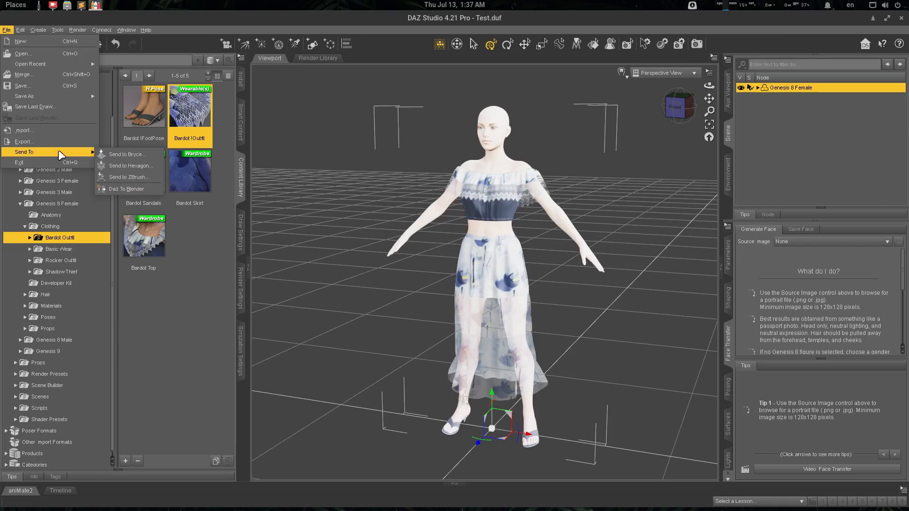
click(123, 187)
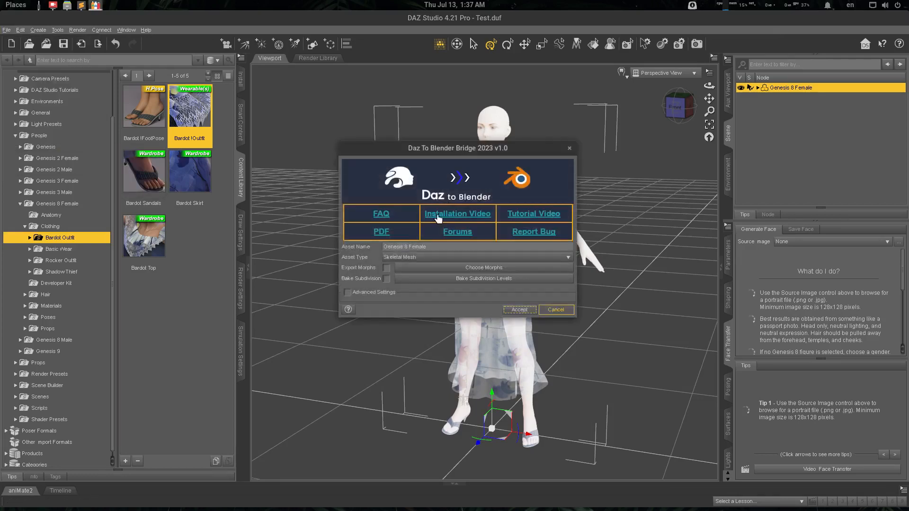
Show the bridge's advanced settings and install the Blender 3.6 plugin into the suggested addons folder anyway.
click(347, 292)
click(454, 319)
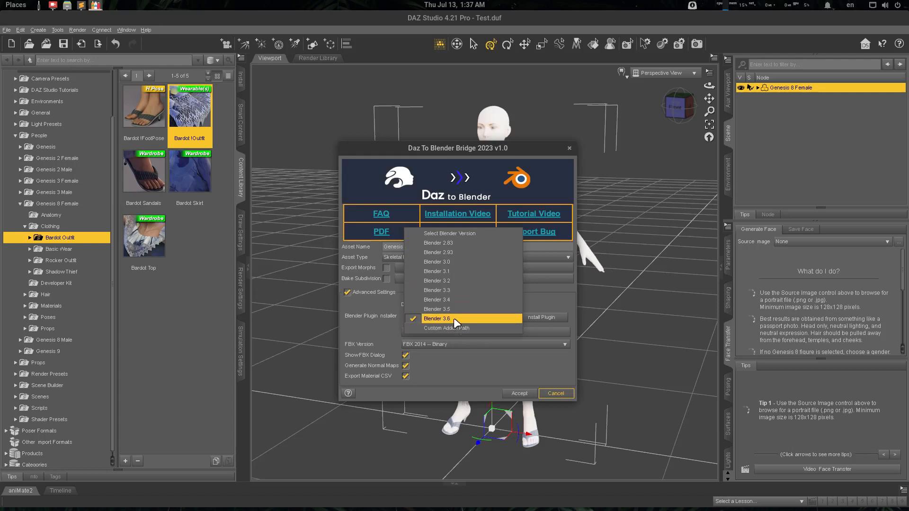
click(455, 319)
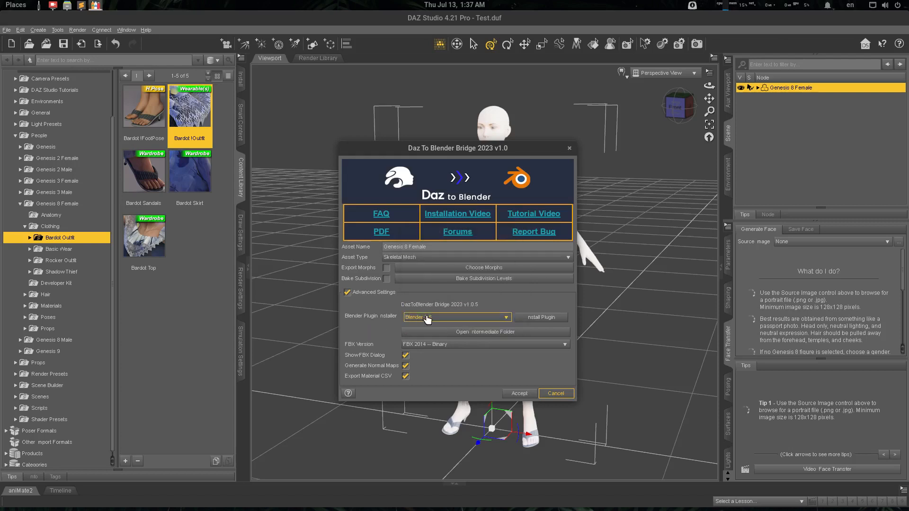
click(551, 317)
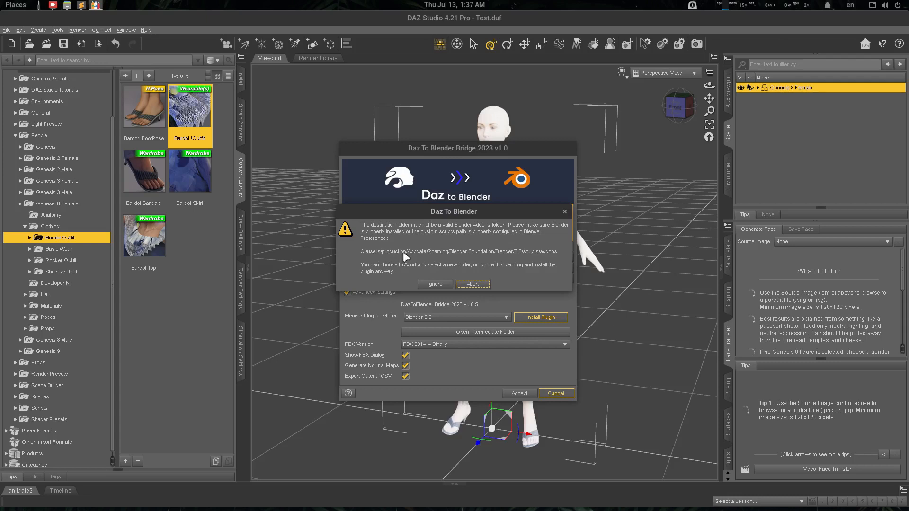
click(435, 285)
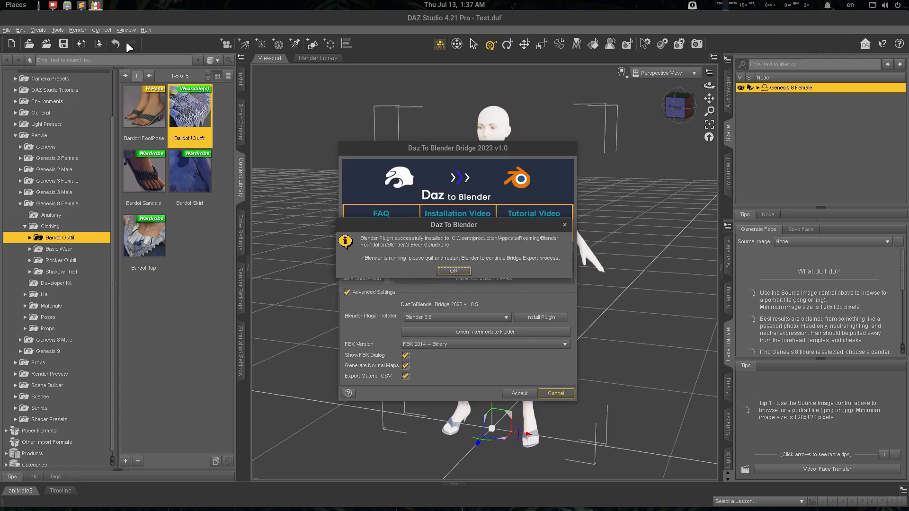
Switch to Bottles and open the Daz3D bottle's files in the file manager.
mouse_move(96, 7)
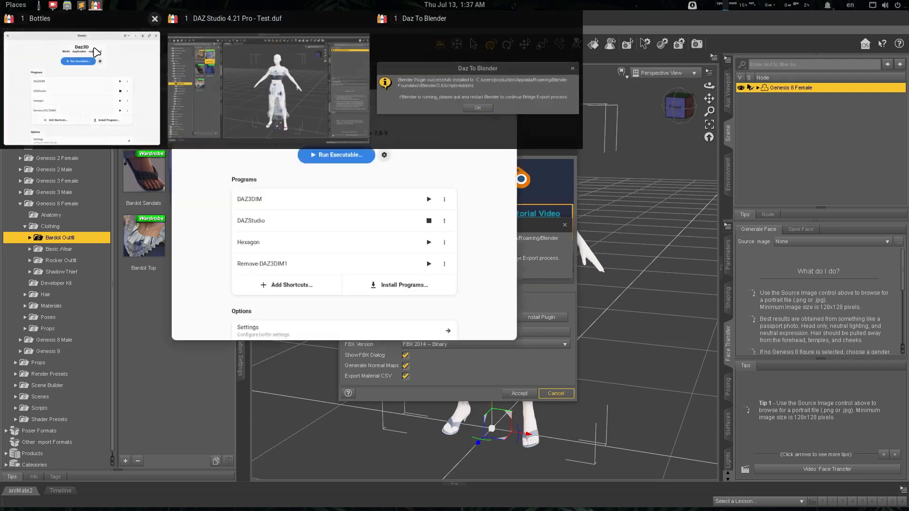
click(96, 52)
click(566, 130)
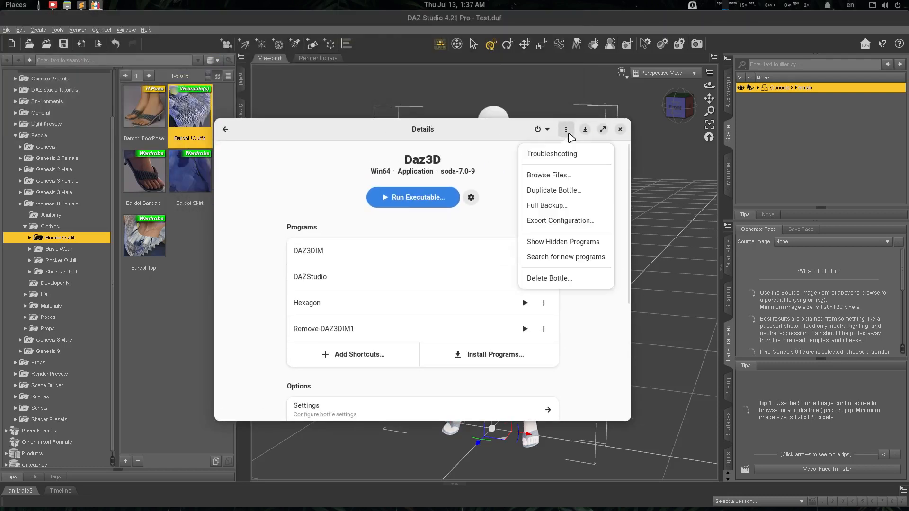
click(568, 174)
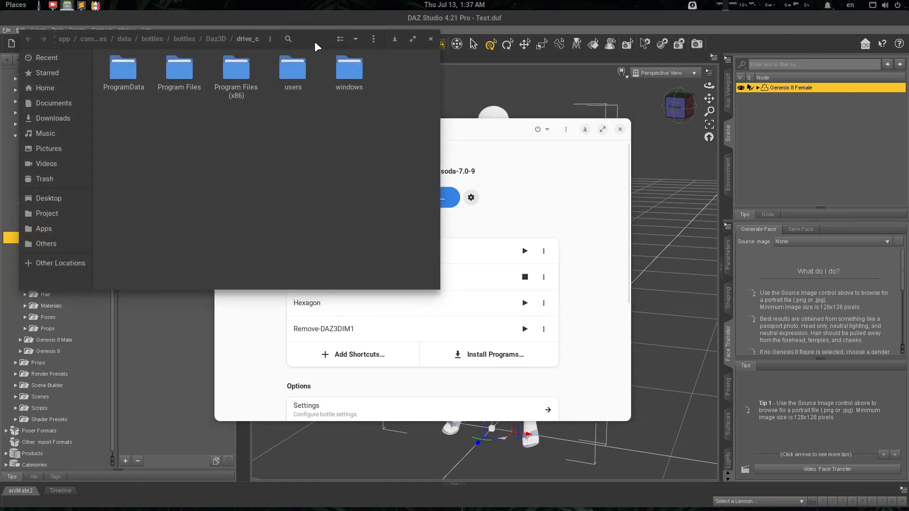
Browse the bottle's drive_c from the user's AppData folder through Roaming/Blender Foundation/Blender/3.6/scripts to the addons folder.
drag(314, 42, 487, 258)
click(585, 129)
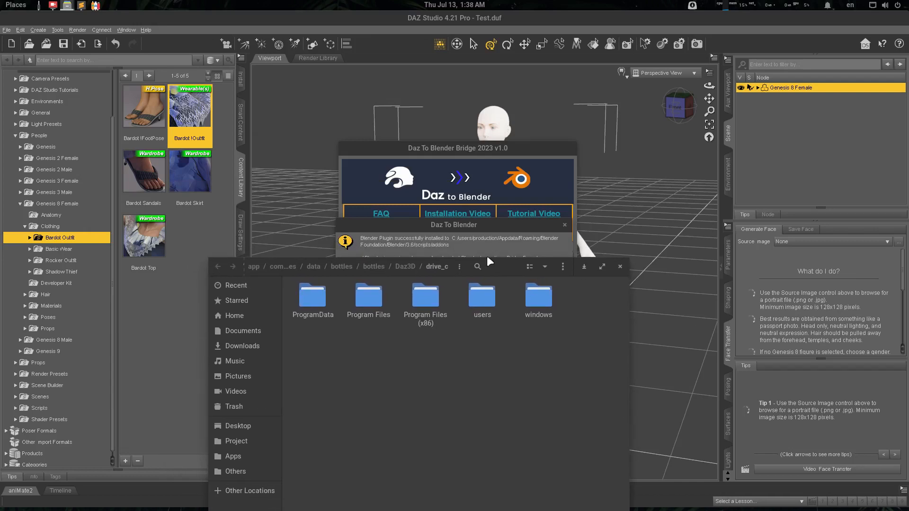
double_click(477, 291)
double_click(328, 301)
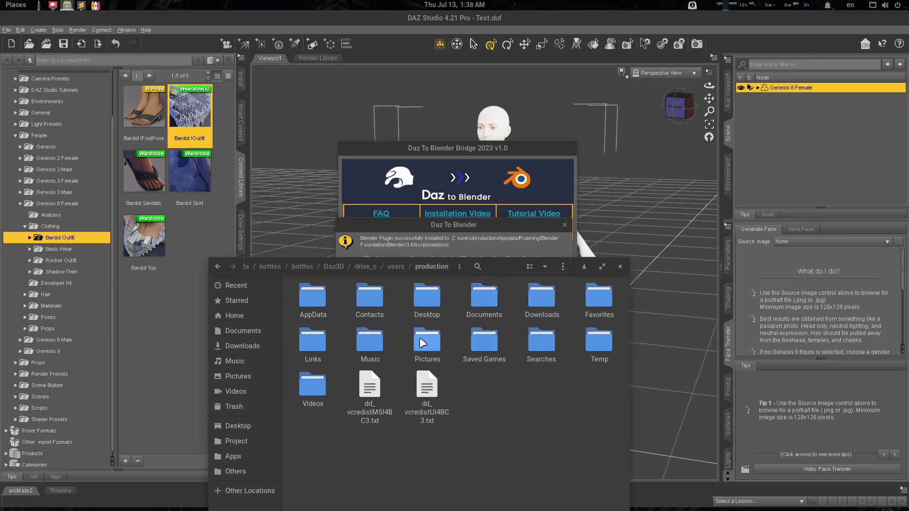
double_click(317, 311)
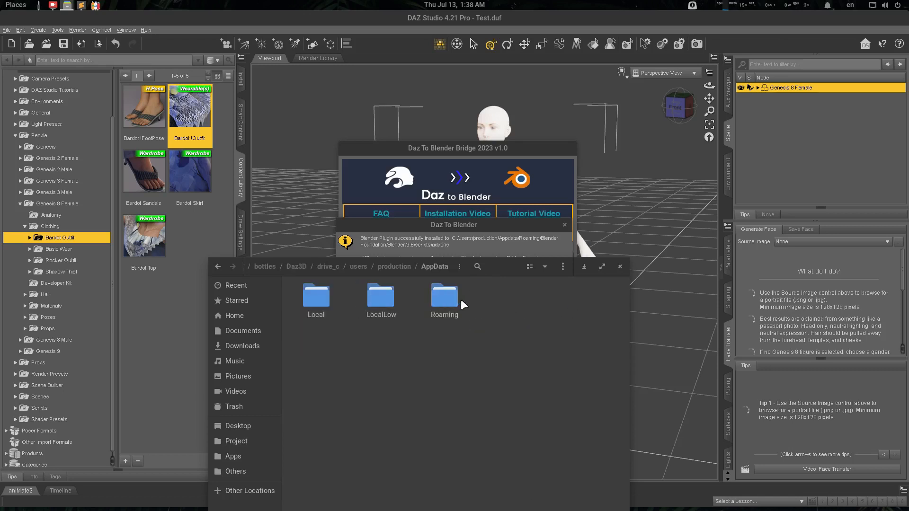
double_click(442, 307)
double_click(318, 303)
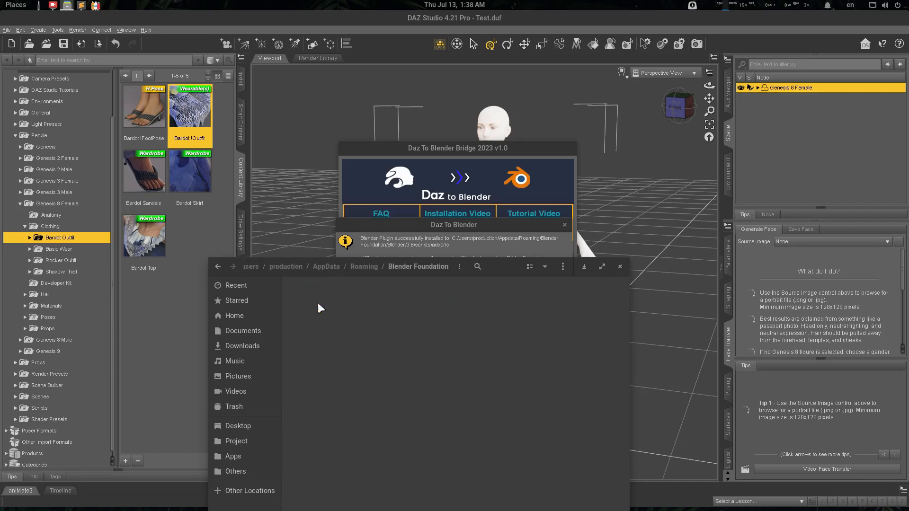
double_click(323, 302)
double_click(323, 302)
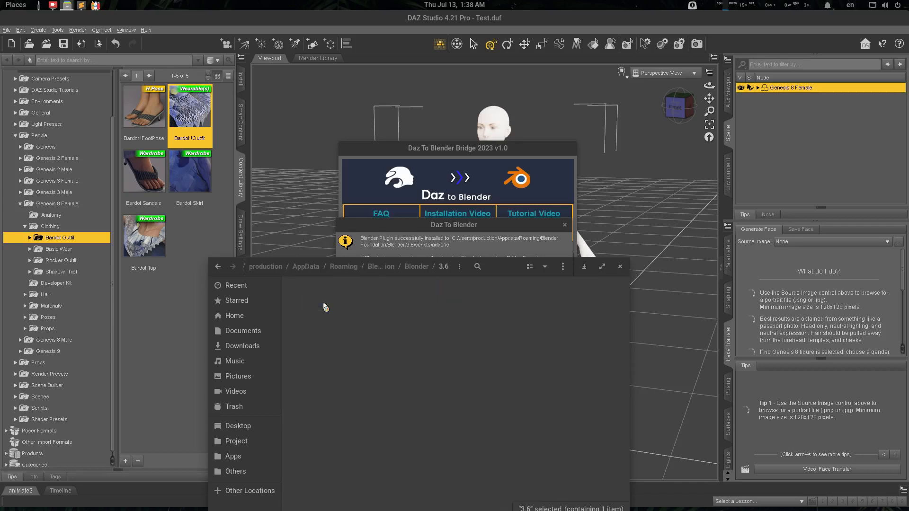
double_click(326, 305)
click(327, 304)
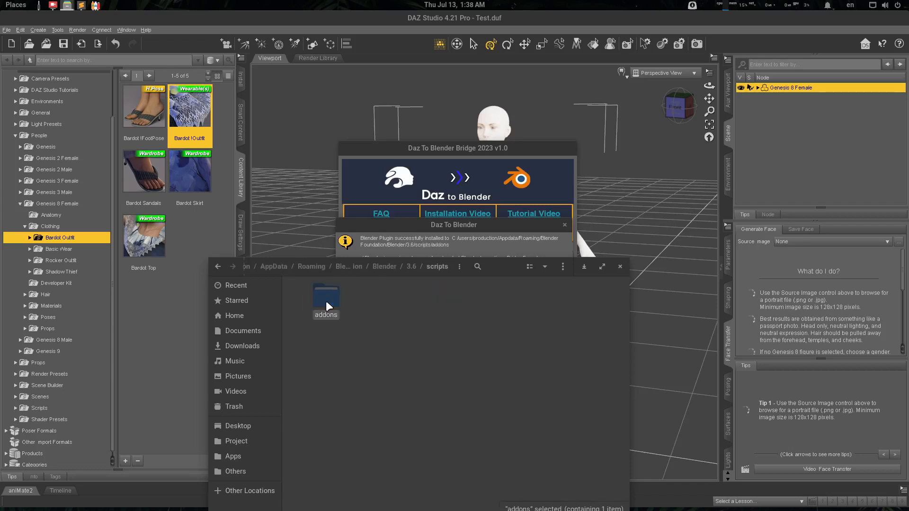
double_click(328, 306)
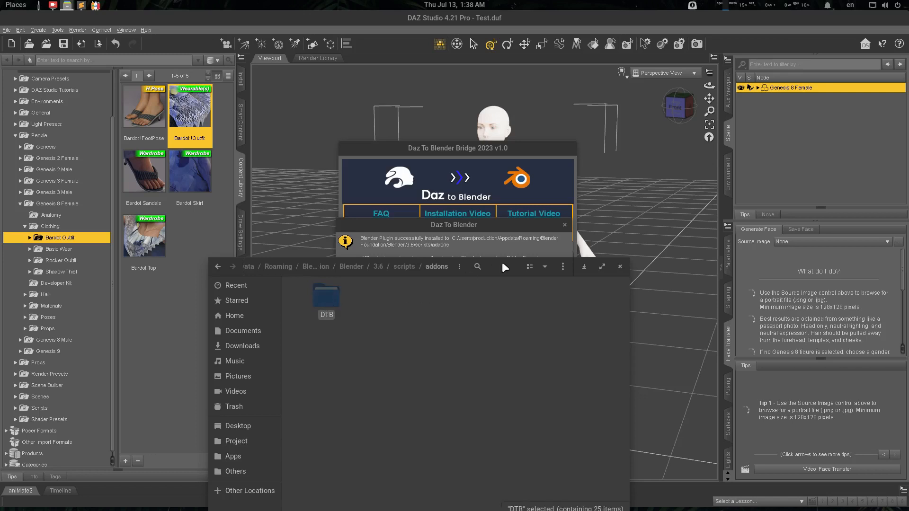
Copy the DTB folder from the bottle's Blender 3.6 addons folder.
drag(502, 263, 523, 198)
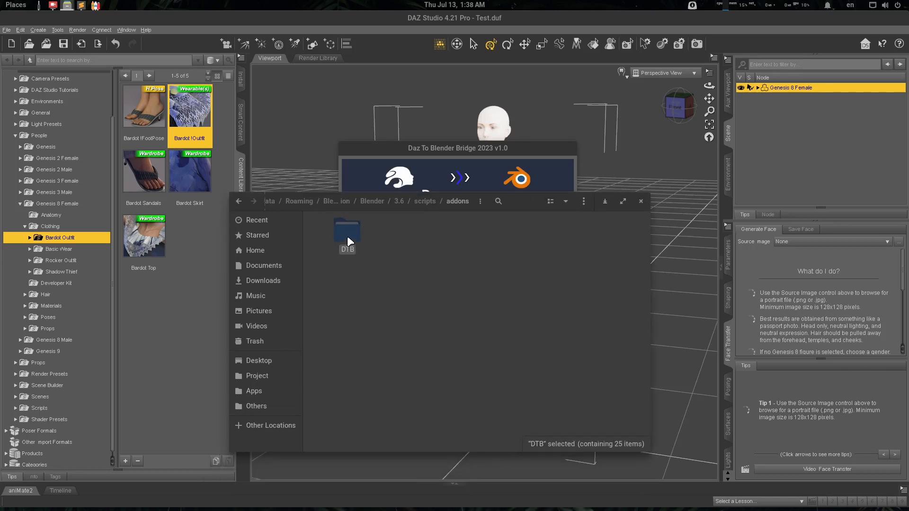
right_click(347, 235)
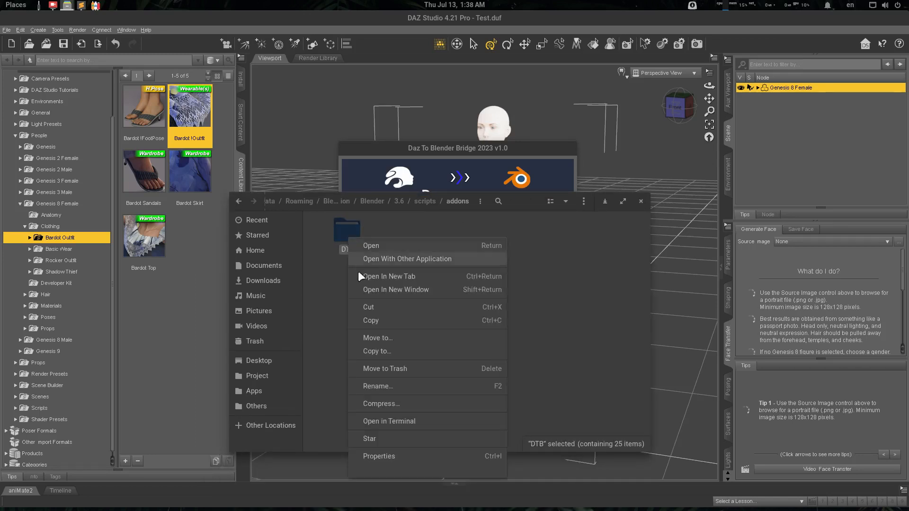
click(373, 319)
click(402, 337)
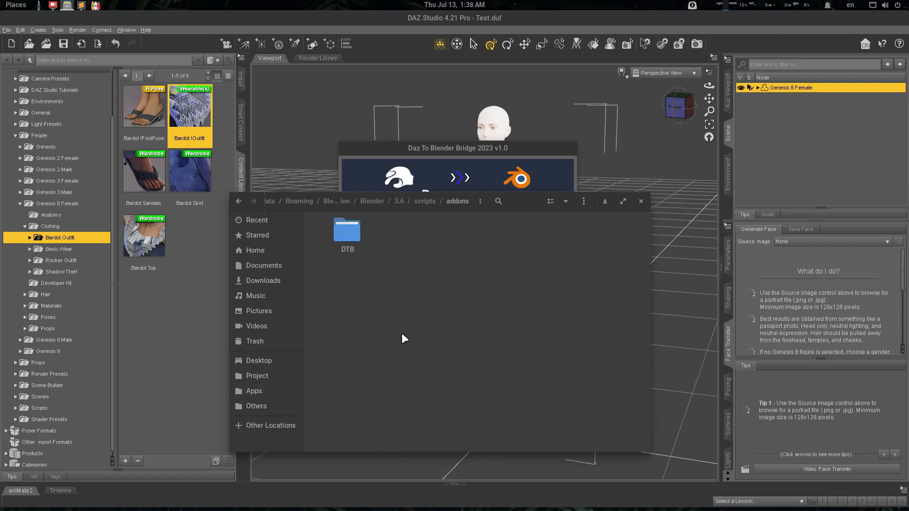
Open a second file manager window, maximized on the Home folder, with hidden files shown.
key(ctrl+n)
drag(310, 42, 508, 116)
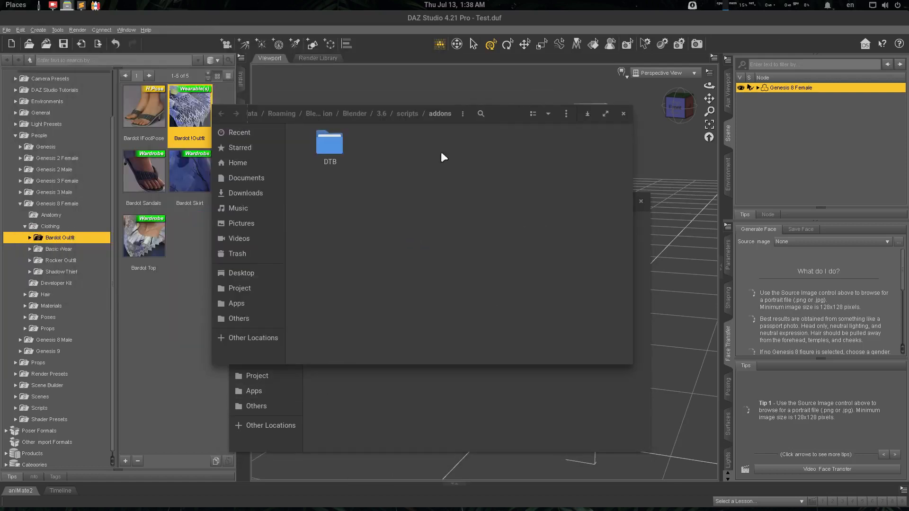
click(237, 161)
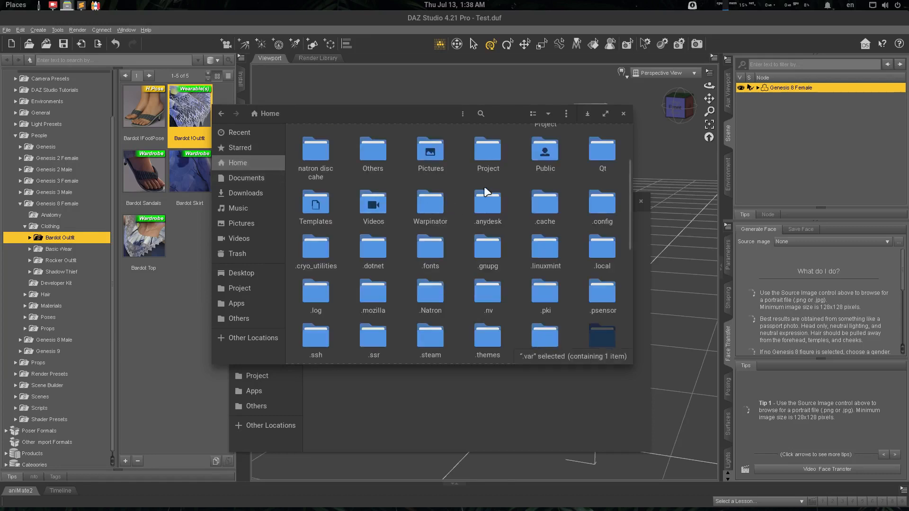
click(505, 177)
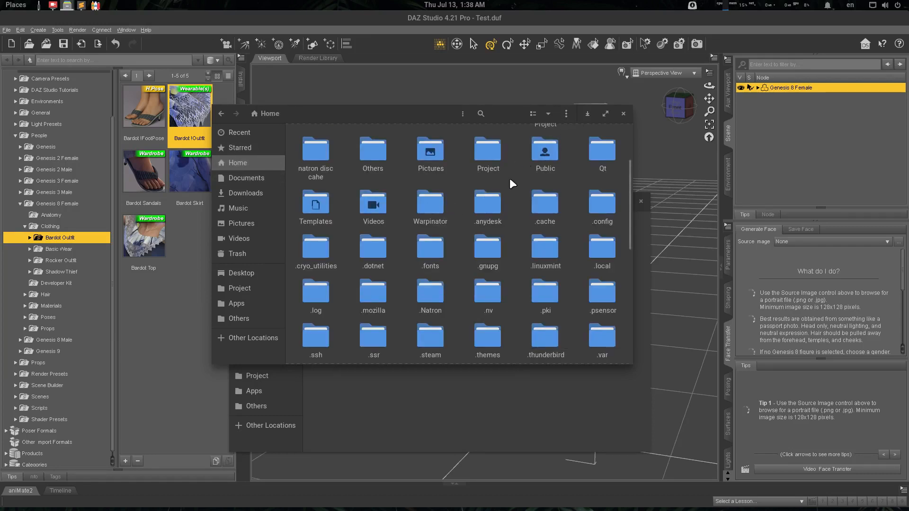
scroll(509, 178, up, 3)
click(605, 114)
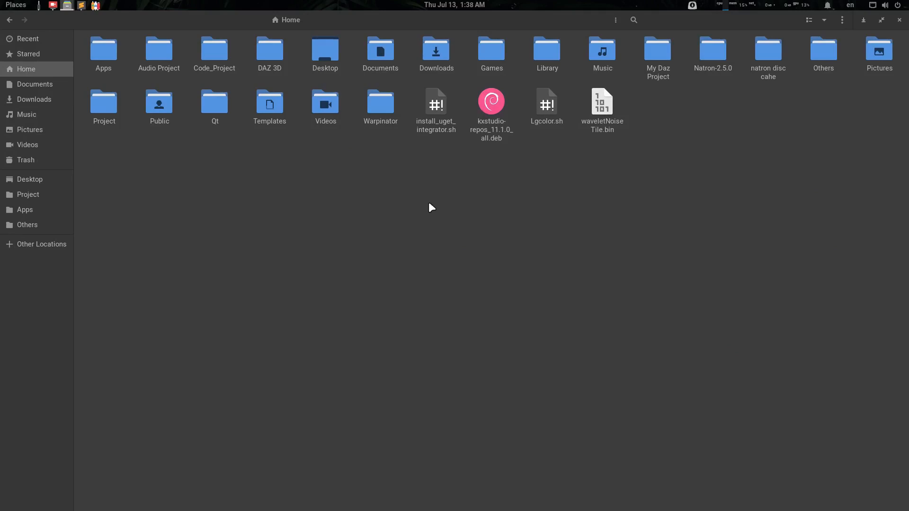
key(ctrl+h)
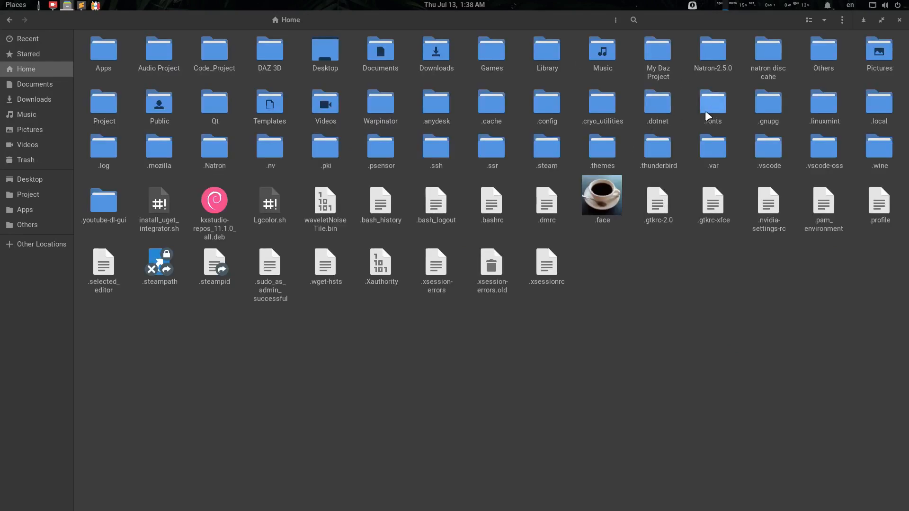
Paste the DTB folder into .config/blender/3.6/scripts/addons in the Home folder.
double_click(545, 105)
double_click(602, 55)
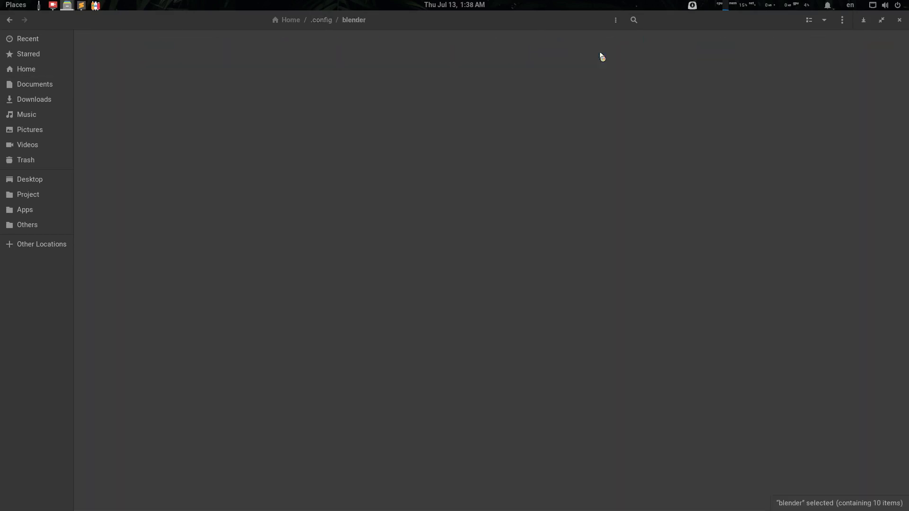
double_click(640, 56)
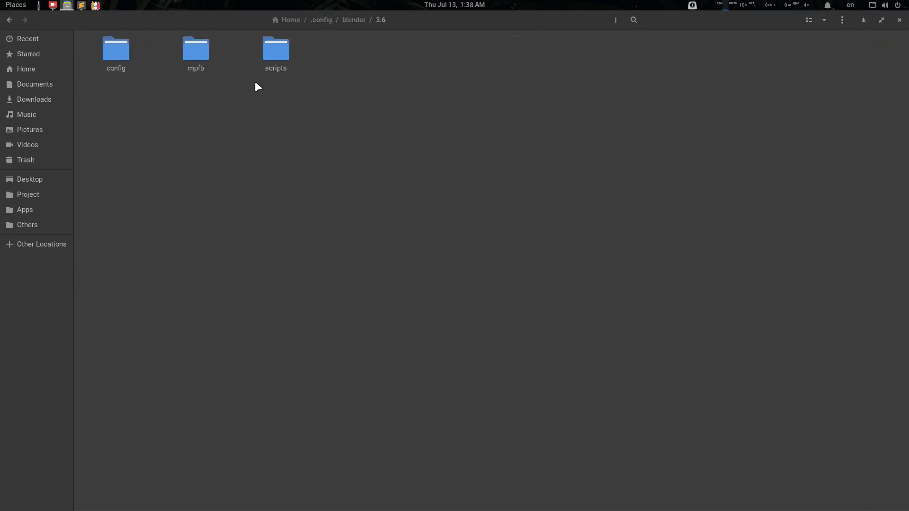
double_click(276, 53)
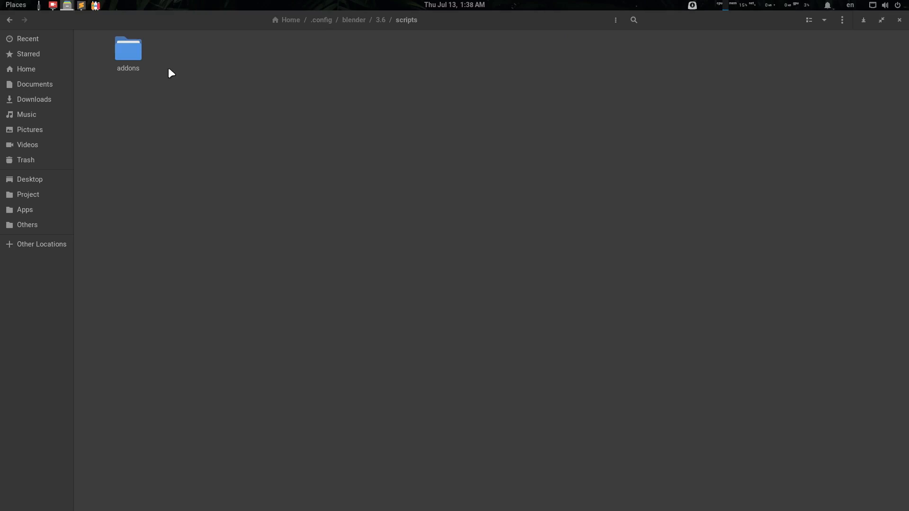
double_click(126, 56)
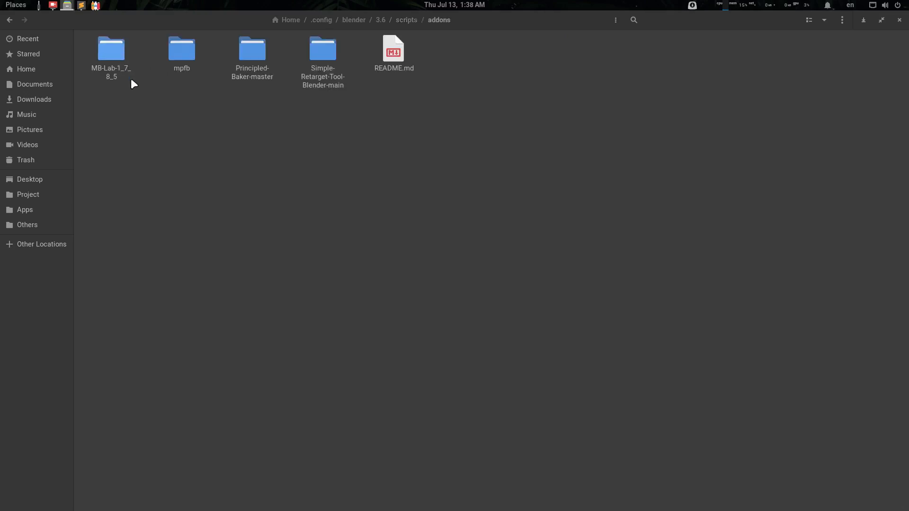
key(ctrl+v)
click(250, 194)
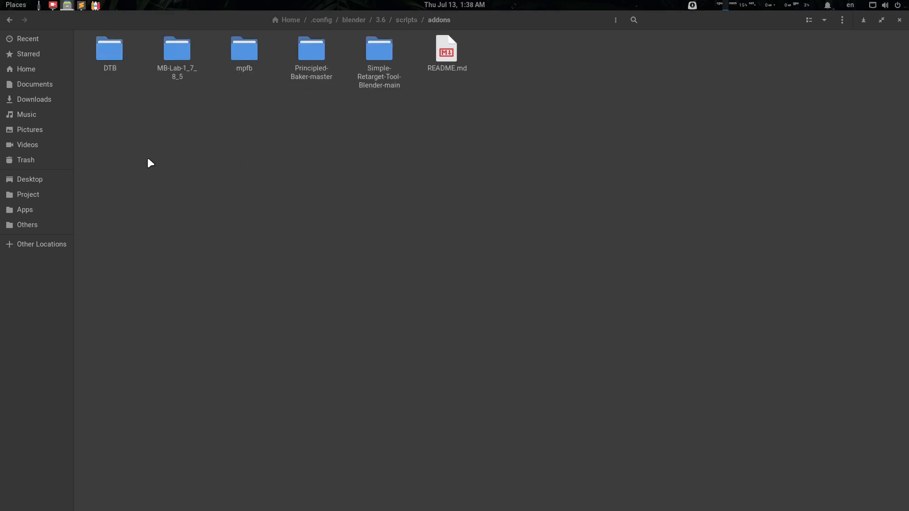
Restore the addons window to its smaller size and close the file window showing the bottle's addons folder.
double_click(676, 22)
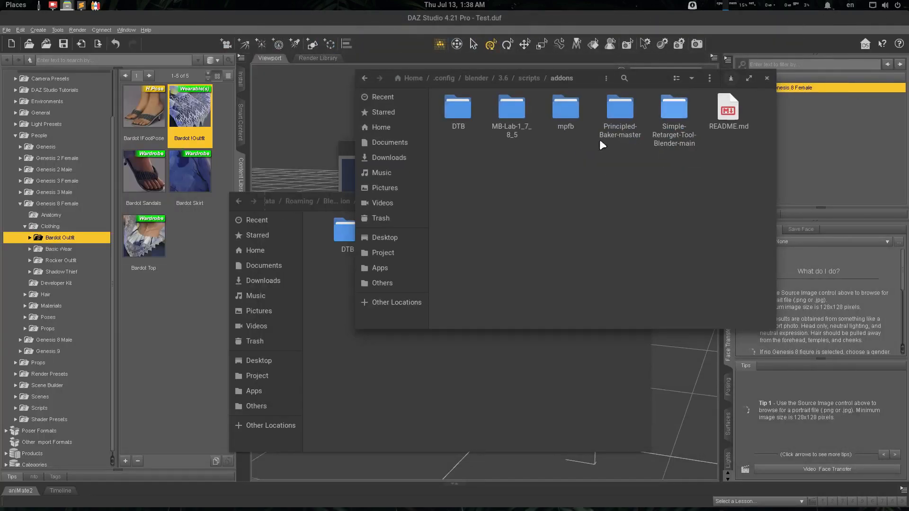
click(471, 335)
click(640, 201)
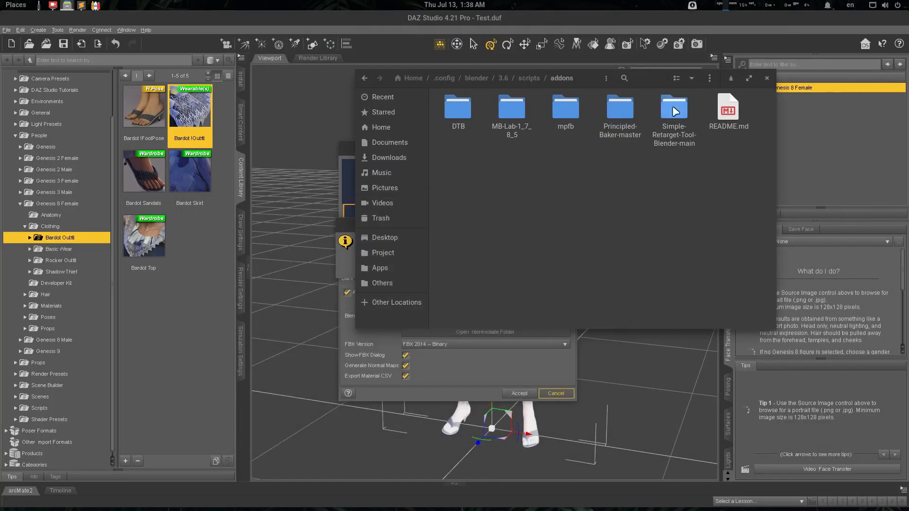
Launch Blender, dismiss the splash screen, and delete all default objects from the scene.
key(super)
text(bl)
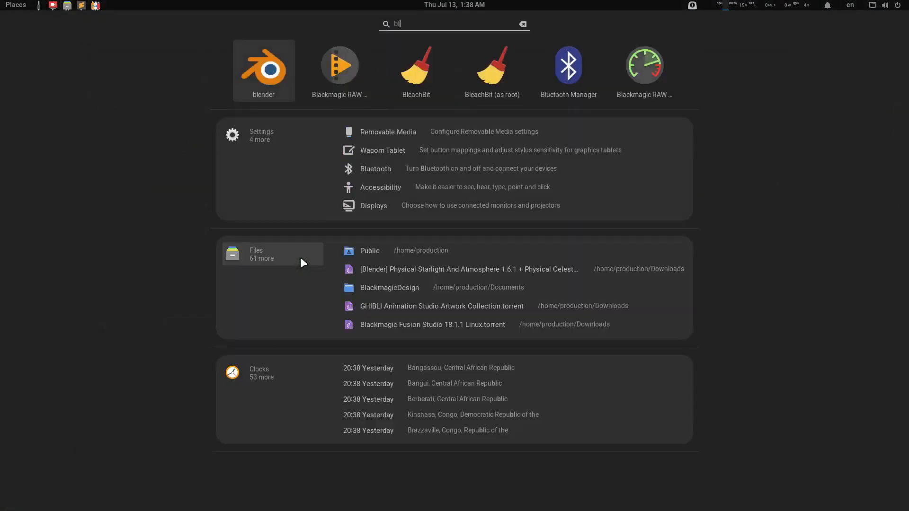
key(Return)
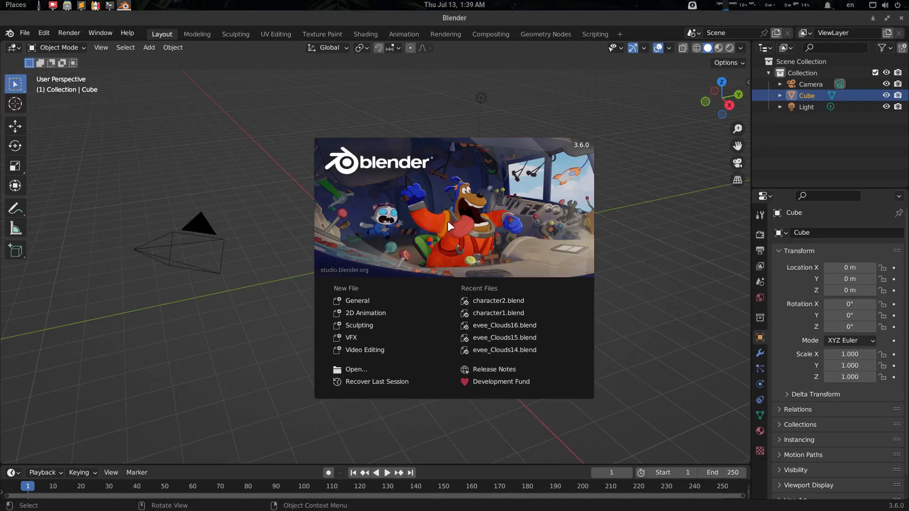
click(659, 246)
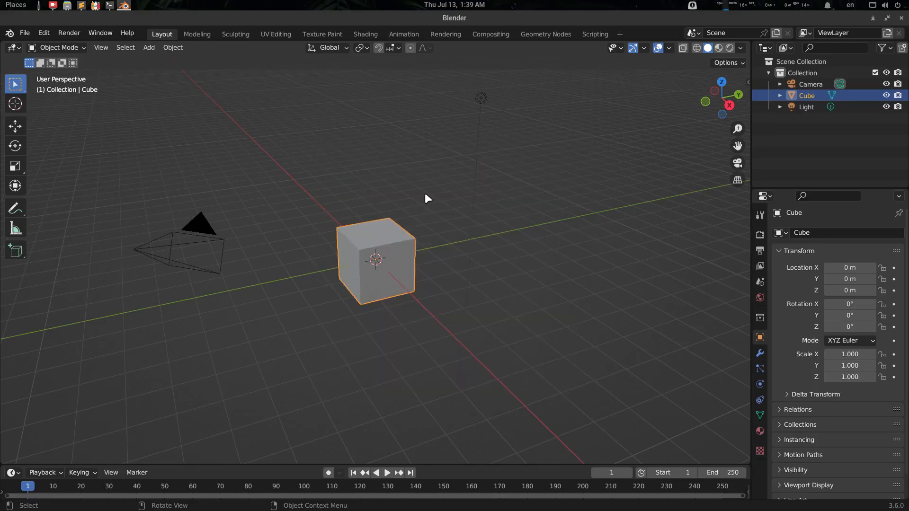
key(a)
middle_drag(425, 194, 392, 240)
key(Delete)
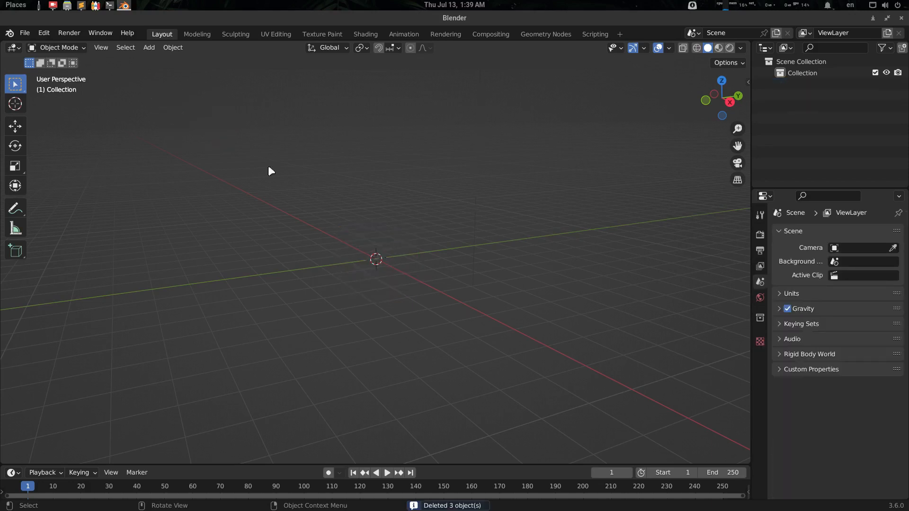
Search the add-on preferences for "daz" and enable the Import-Export: DazToBlender add-on.
click(44, 33)
click(95, 193)
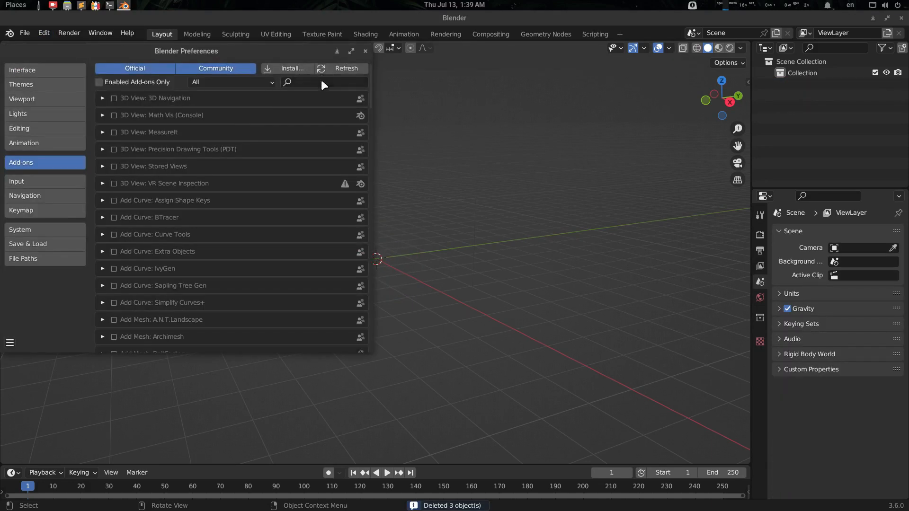
click(322, 81)
text(daz)
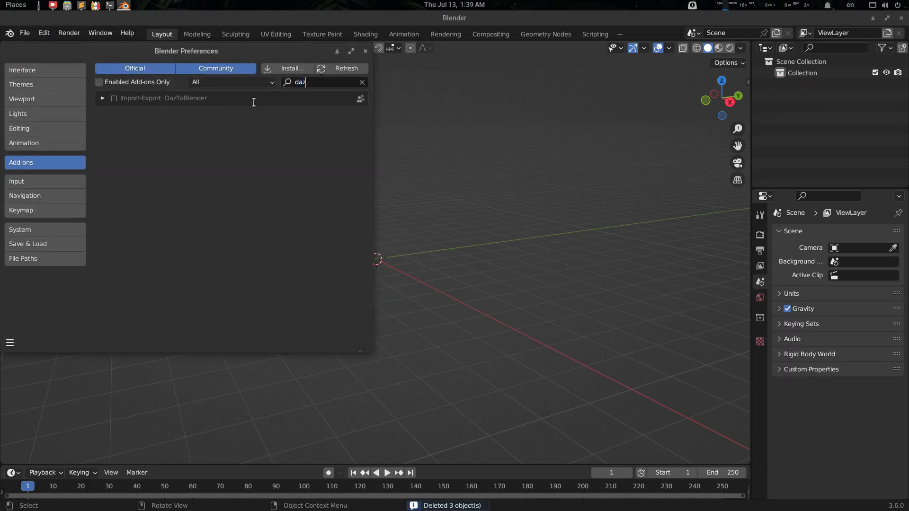
key(Return)
click(103, 98)
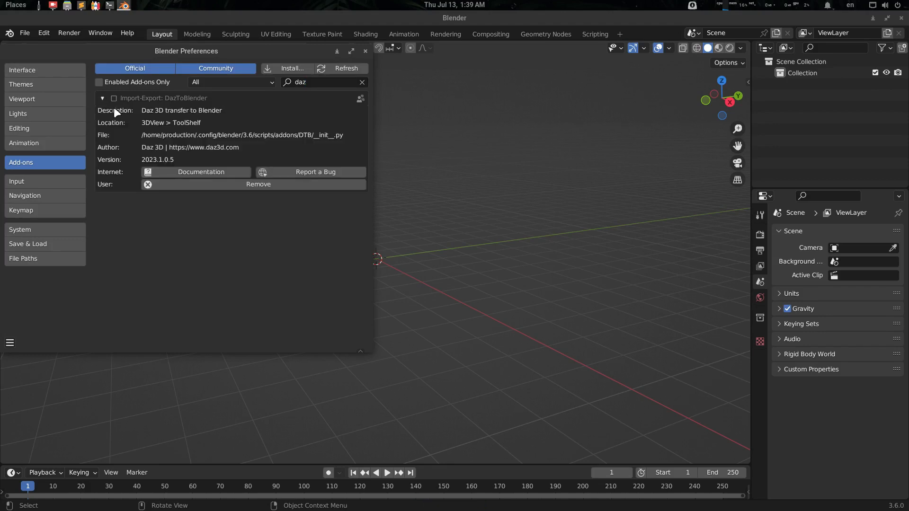
click(114, 98)
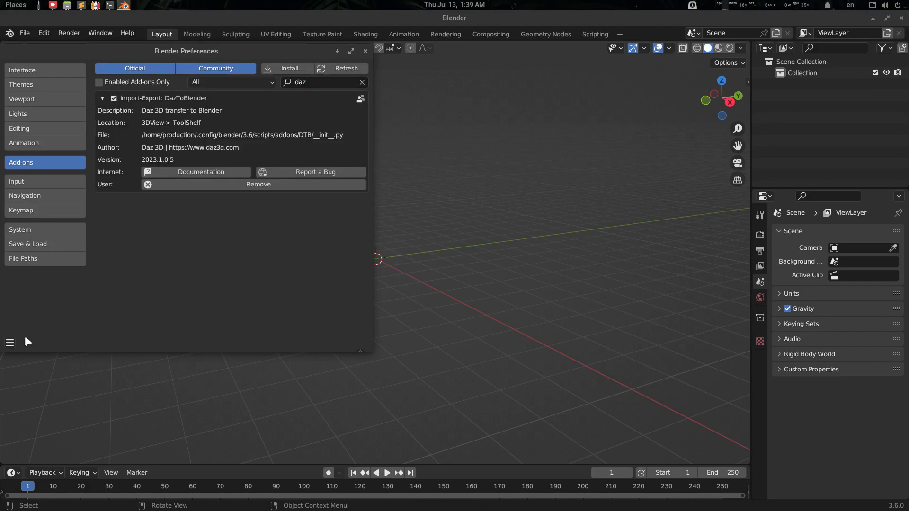
Save the Blender preferences and close the preferences window.
click(10, 343)
click(50, 315)
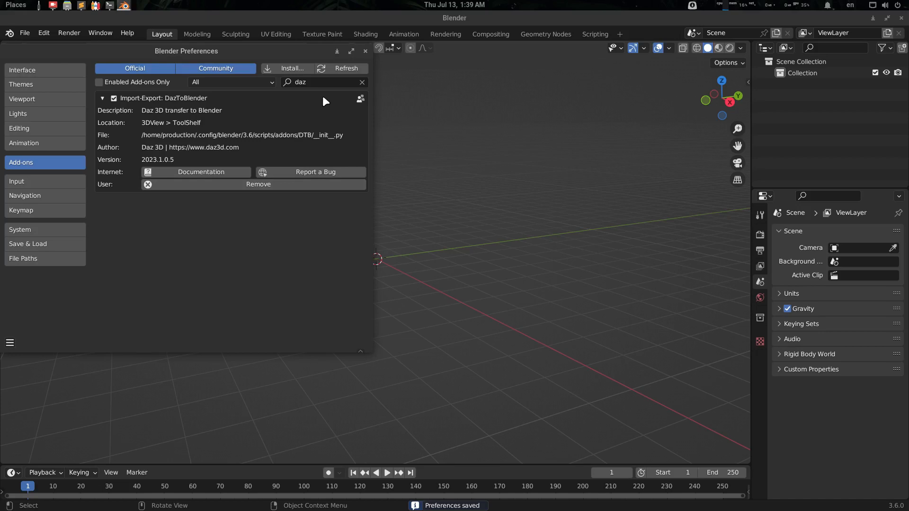
click(365, 51)
Show the Daz To Blender tools in the 3D viewport sidebar and expand their Import Settings down to the custom import path.
middle_drag(498, 233, 501, 250)
key(n)
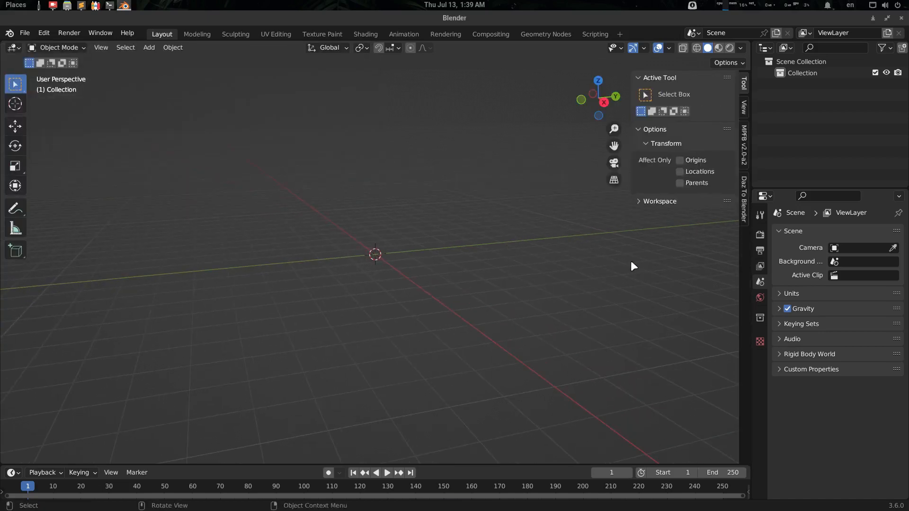
click(745, 197)
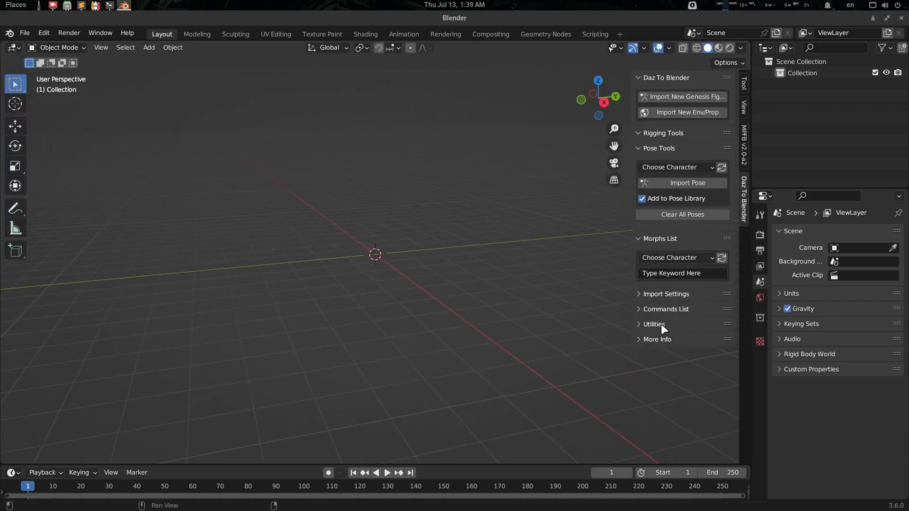
click(668, 297)
scroll(687, 374, down, 4)
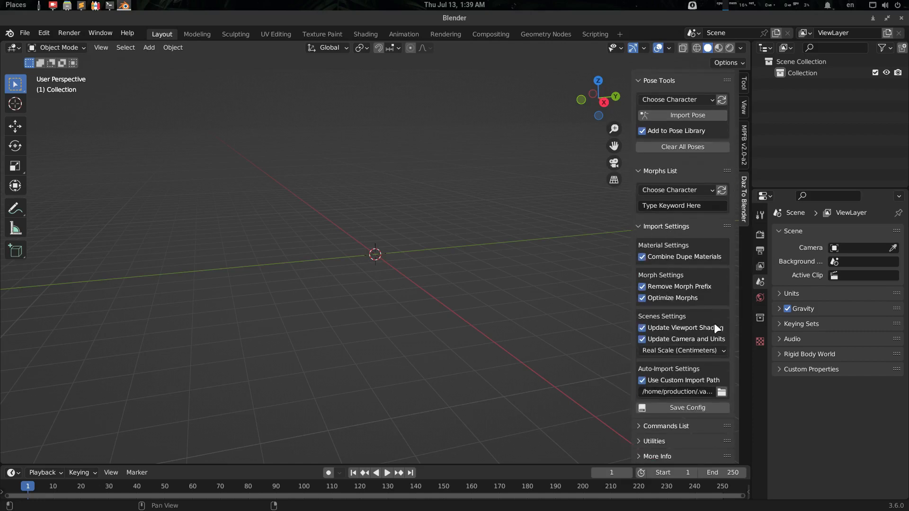
Switch to DAZ Studio, open the Daz To Blender bridge for the Genesis 8 Female figure, and show its advanced settings.
key(alt+Tab)
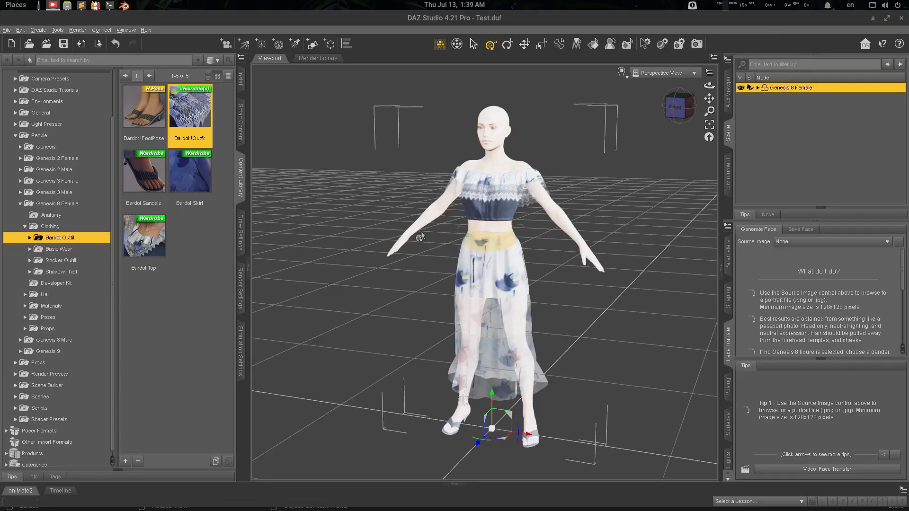
middle_drag(349, 199, 349, 182)
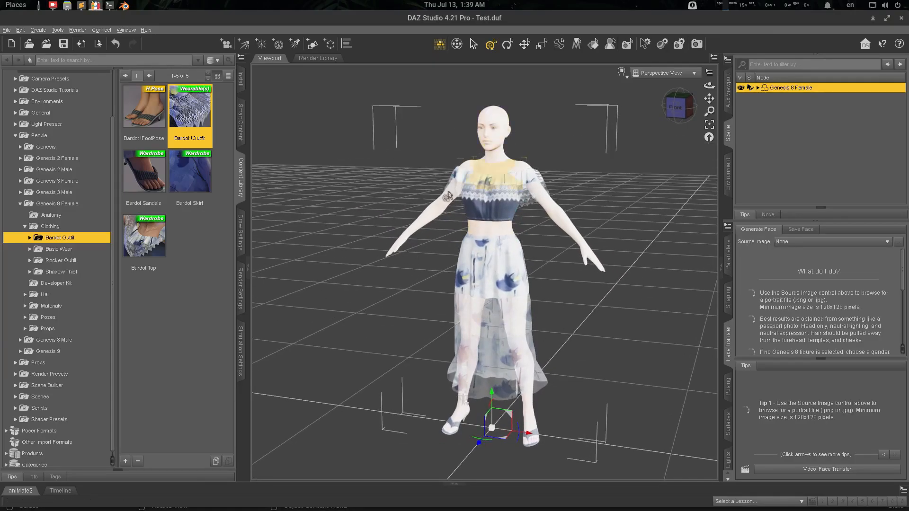
click(7, 30)
mouse_move(28, 152)
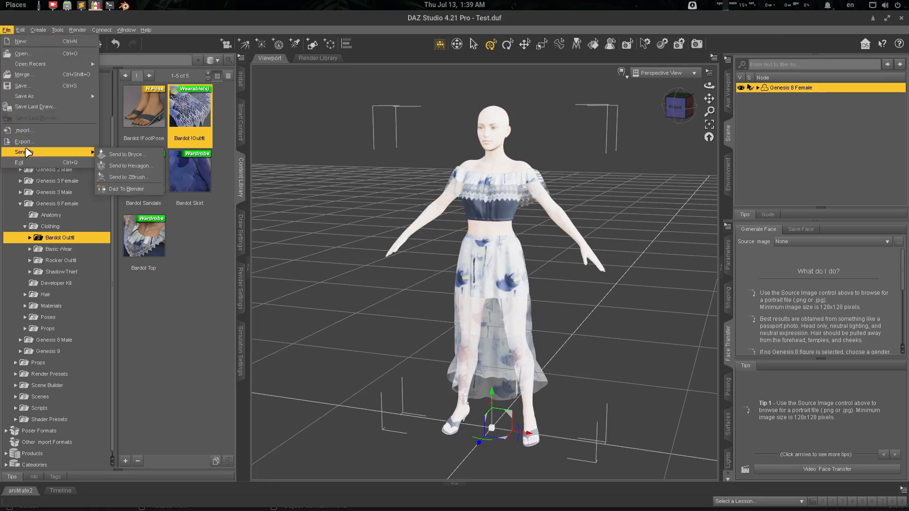
click(127, 189)
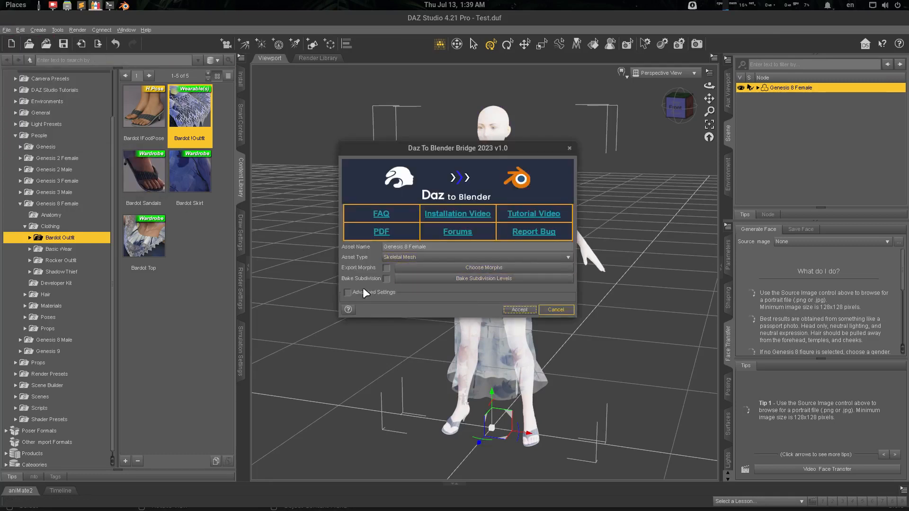
click(346, 292)
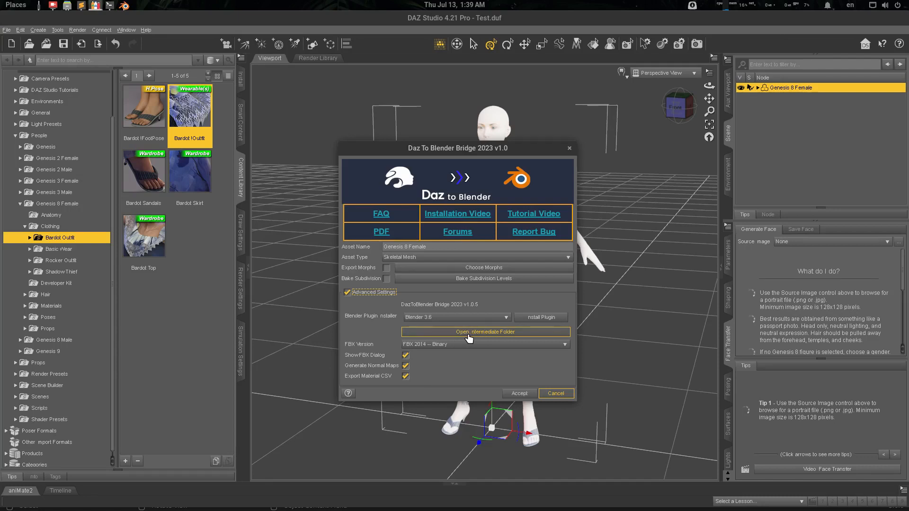
Open the bridge's intermediate folder and examine the full path of the Exports location.
click(482, 357)
click(490, 334)
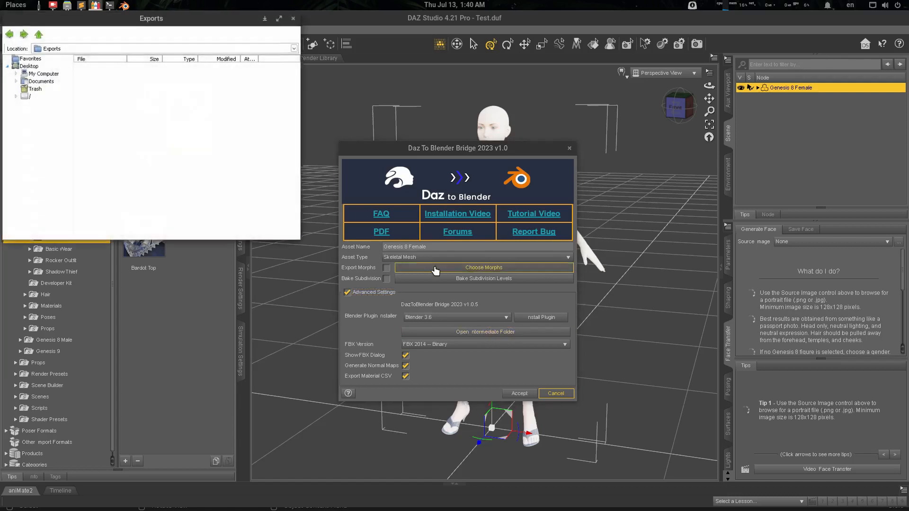
drag(179, 23, 343, 75)
click(267, 99)
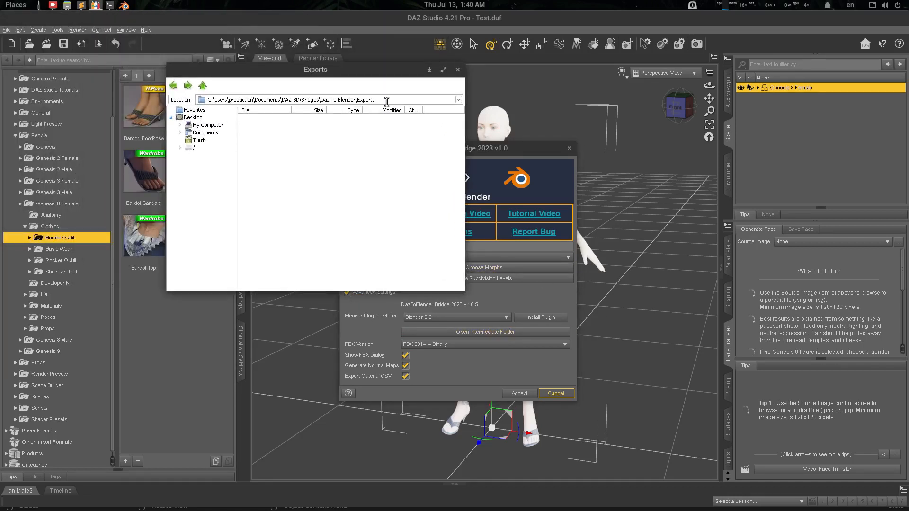
drag(387, 101, 207, 103)
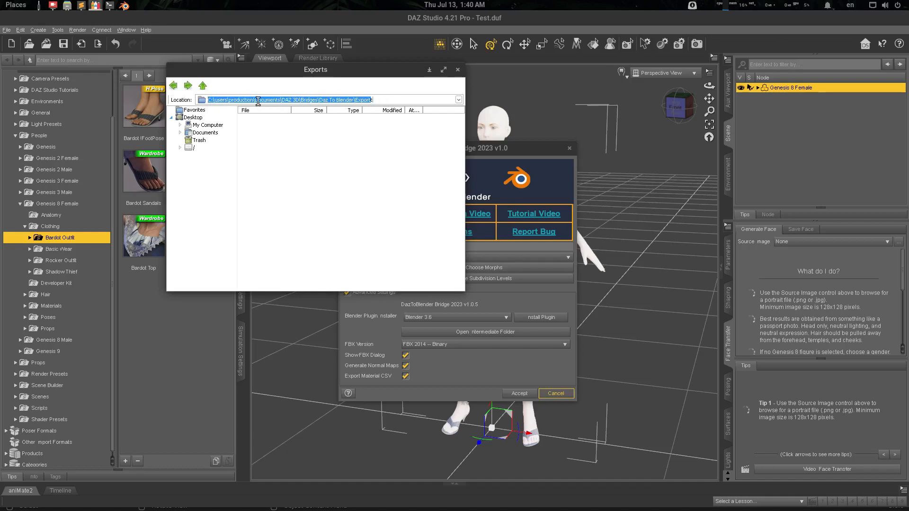
click(302, 168)
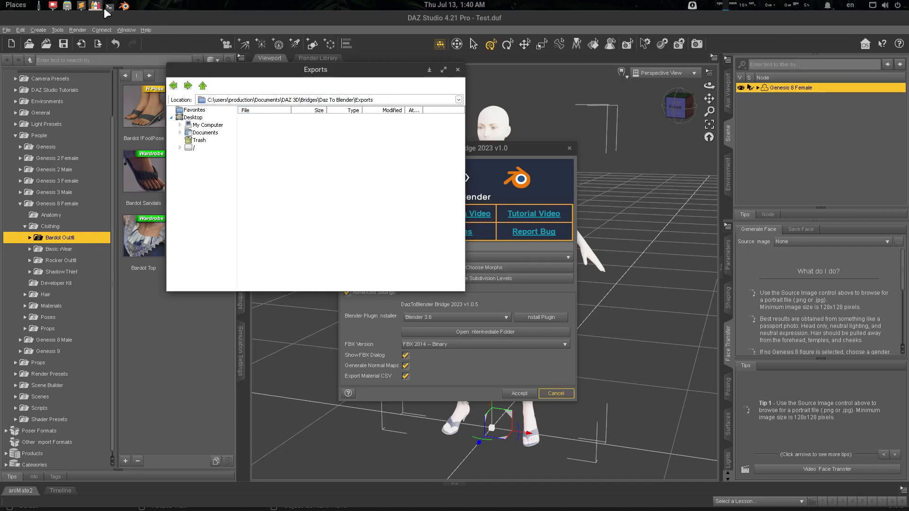
Switch to Bottles and browse the files of the Daz3D bottle, putting its drive_c folder window beside the Exports window.
mouse_move(96, 6)
click(100, 49)
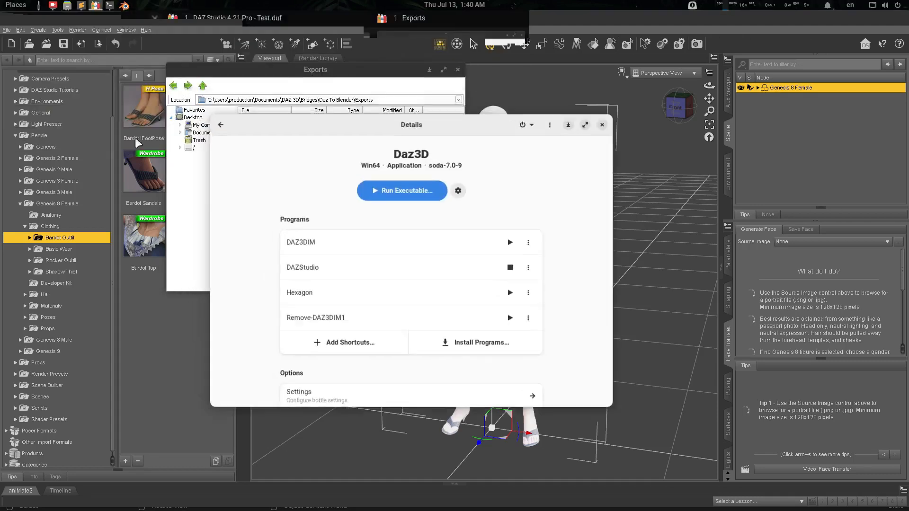
click(565, 129)
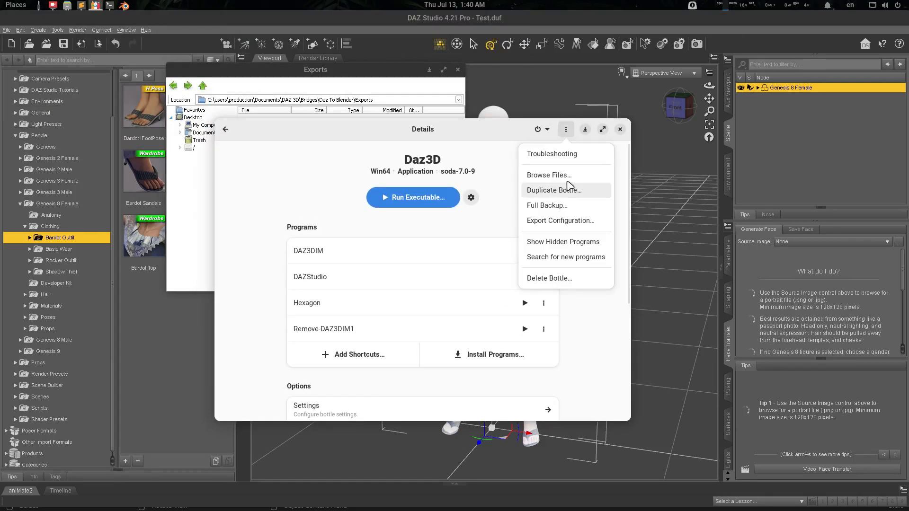
click(566, 176)
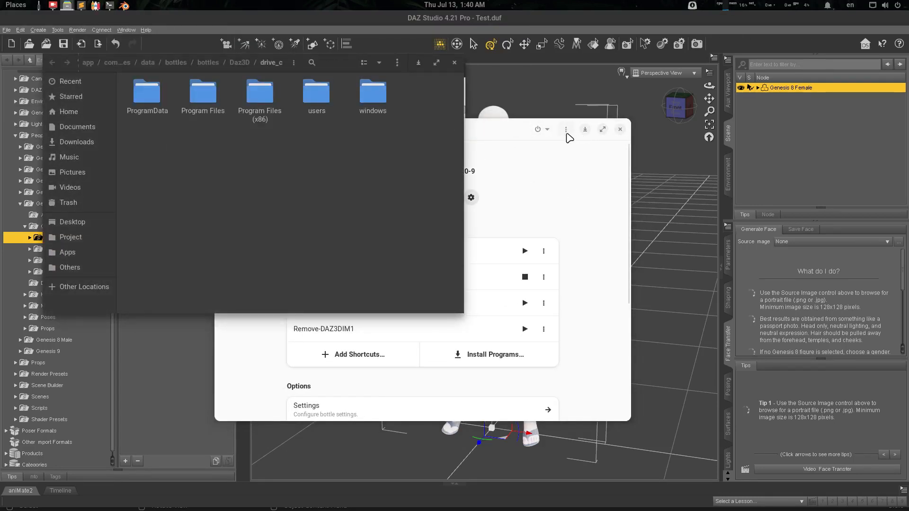
click(585, 130)
drag(334, 66, 464, 175)
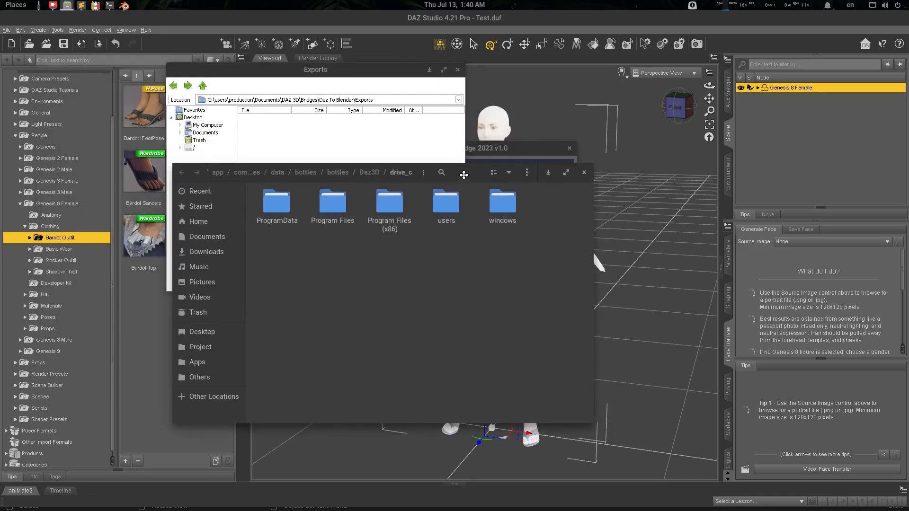
Go from drive_c through users and the user's Documents folder to DAZ 3D/Bridges/Daz To Blender/Exports.
double_click(447, 202)
double_click(284, 206)
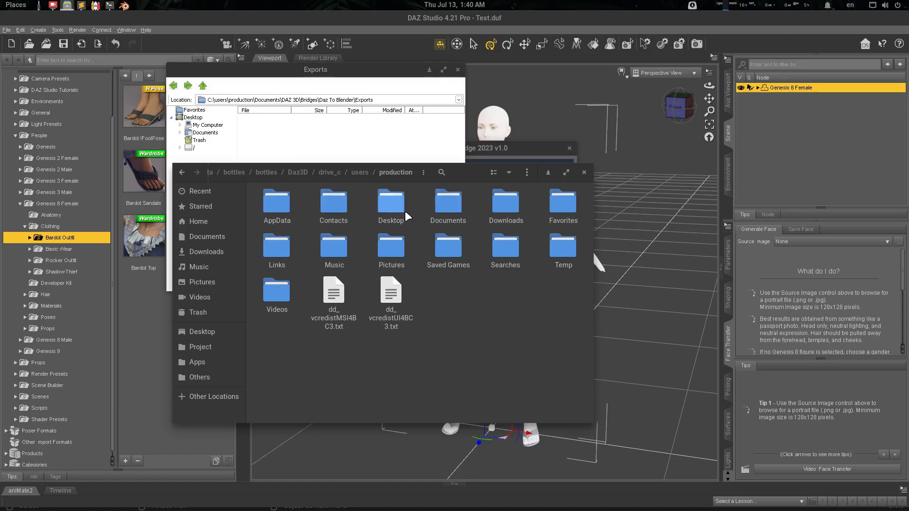
double_click(451, 207)
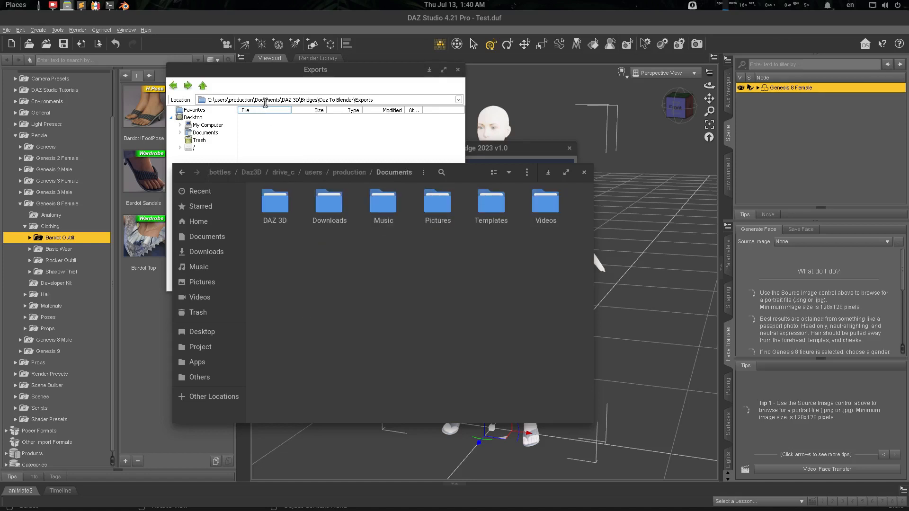
click(280, 205)
double_click(279, 204)
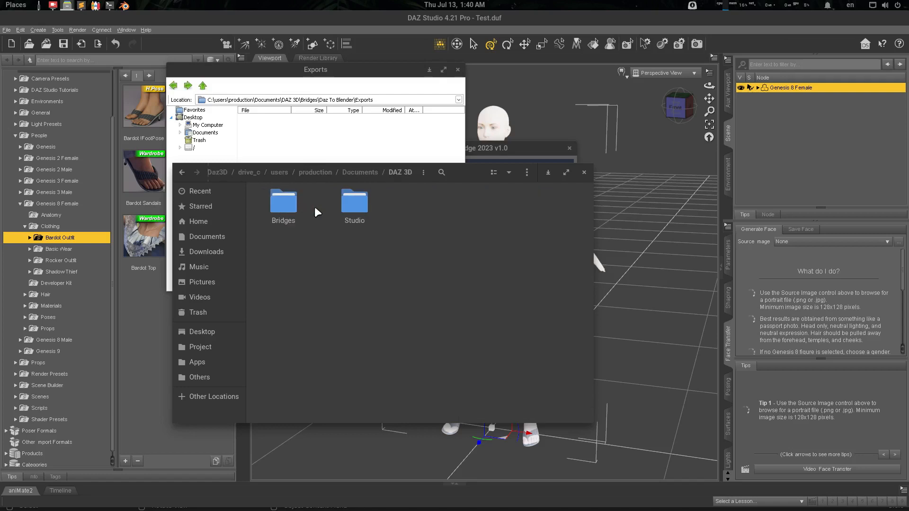
click(291, 206)
double_click(291, 205)
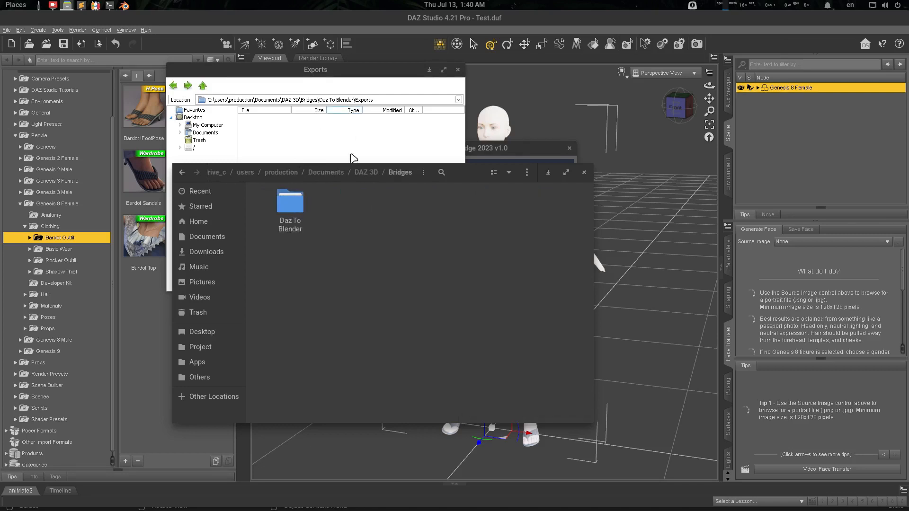
double_click(289, 206)
double_click(291, 206)
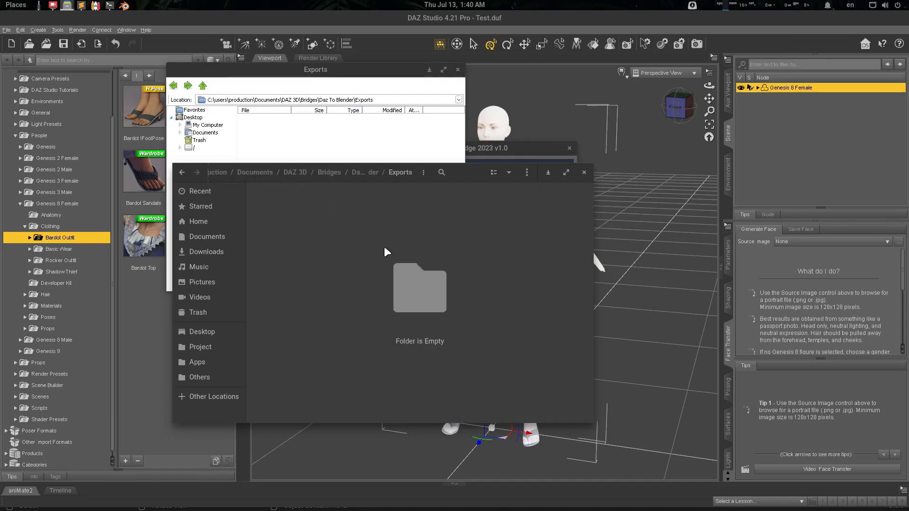
Copy the full Linux path of the Exports folder from the file manager.
drag(462, 172, 499, 197)
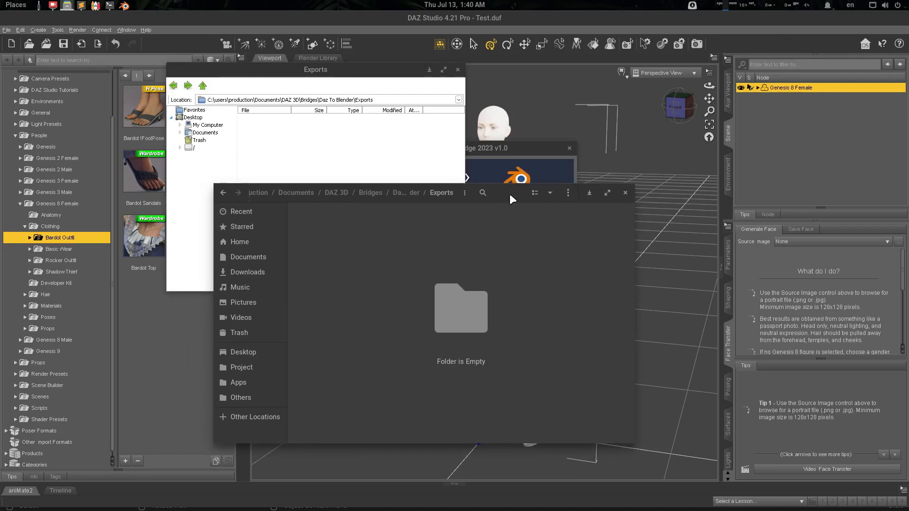
key(ctrl+l)
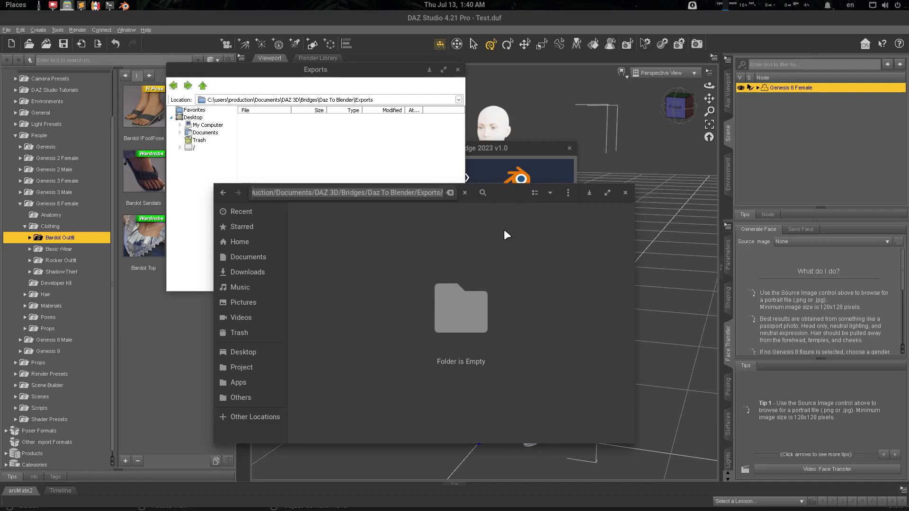
key(Escape)
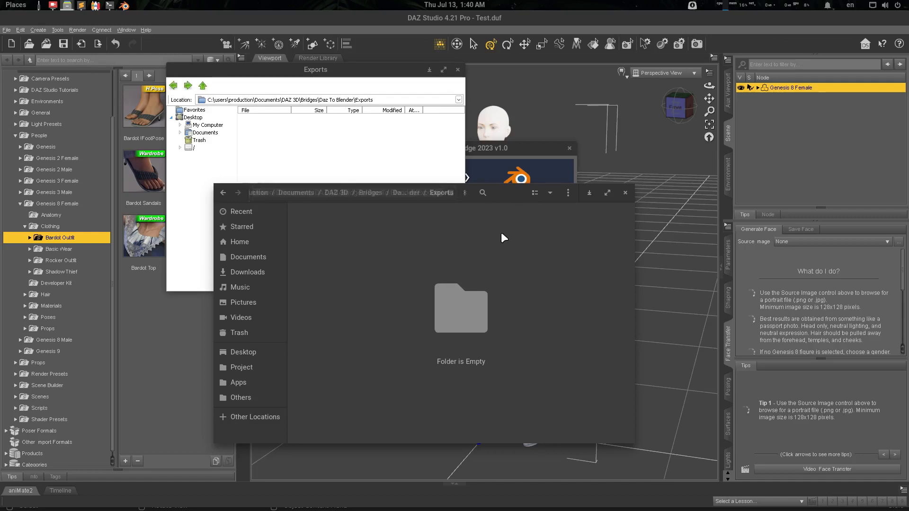
Switch to Blender, clear the custom import path in the Daz To Blender settings, and save the config.
click(124, 6)
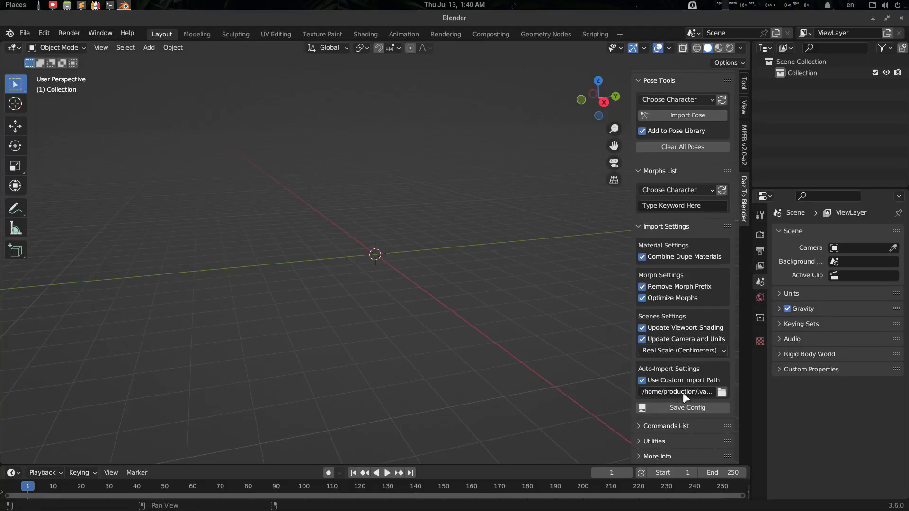
key(BackSpace)
click(690, 406)
scroll(687, 334, up, 4)
scroll(690, 372, down, 4)
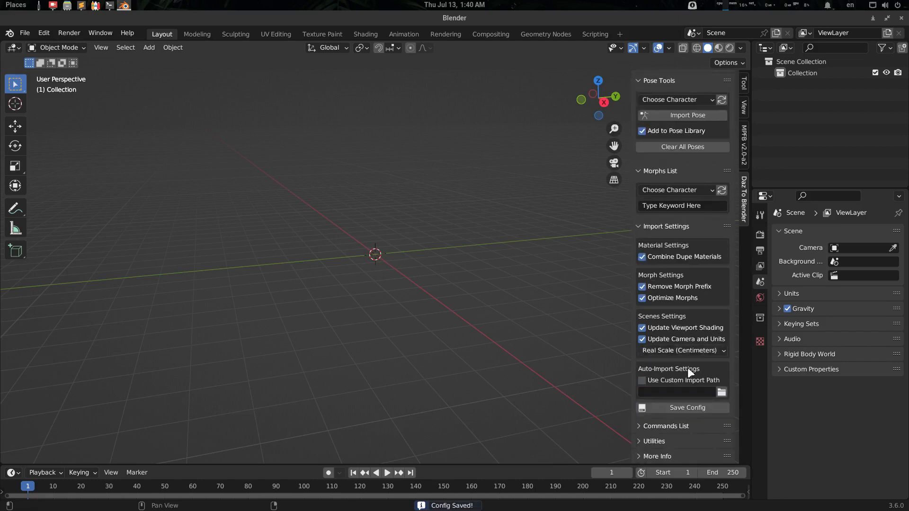
click(675, 229)
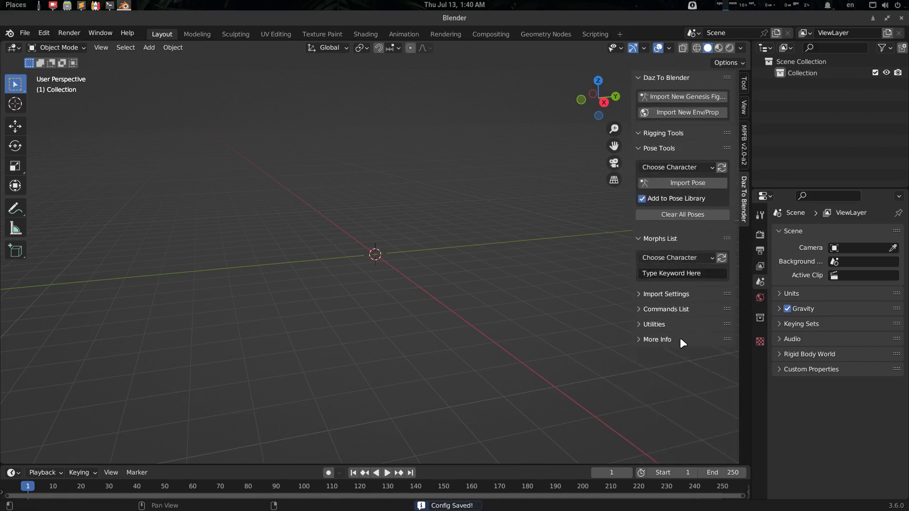
Paste the Exports folder path as the custom import path, with Use Custom Import Path enabled, and save the config.
click(666, 294)
scroll(680, 378, down, 3)
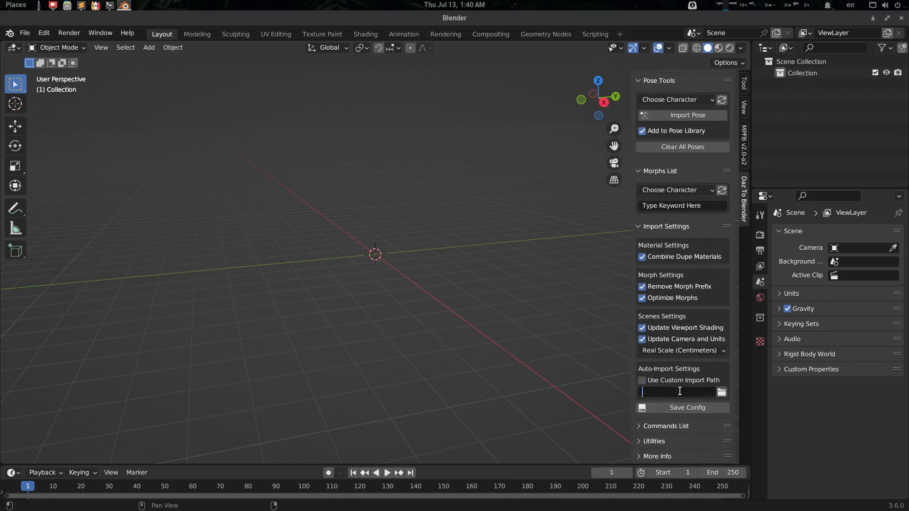
click(680, 391)
key(ctrl+v)
key(Return)
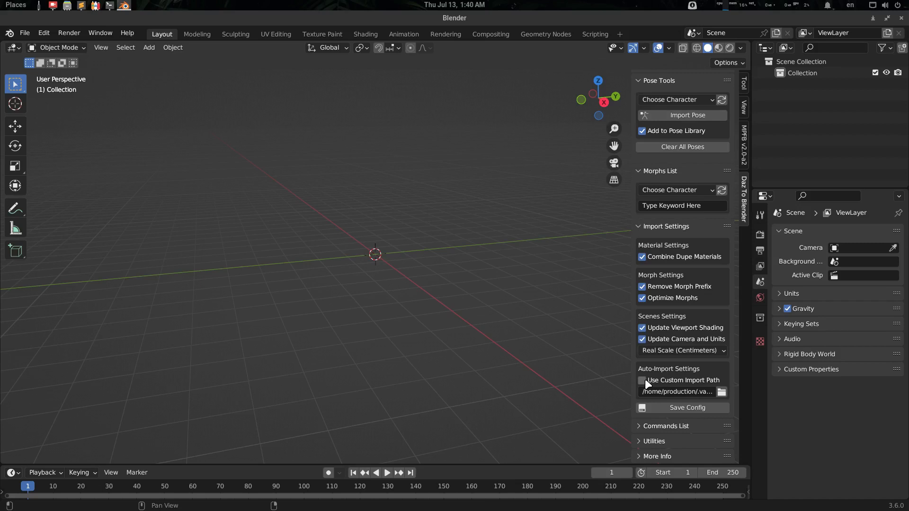
click(683, 407)
scroll(691, 345, up, 5)
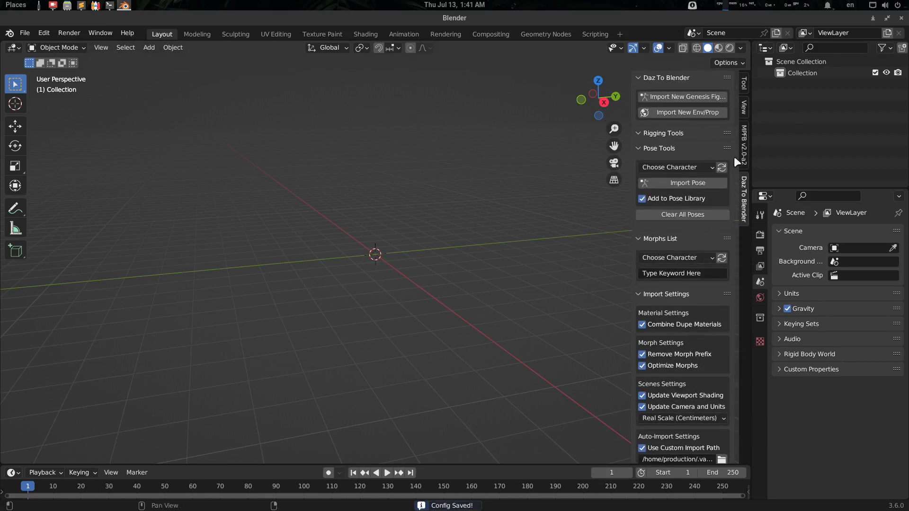
scroll(695, 279, down, 3)
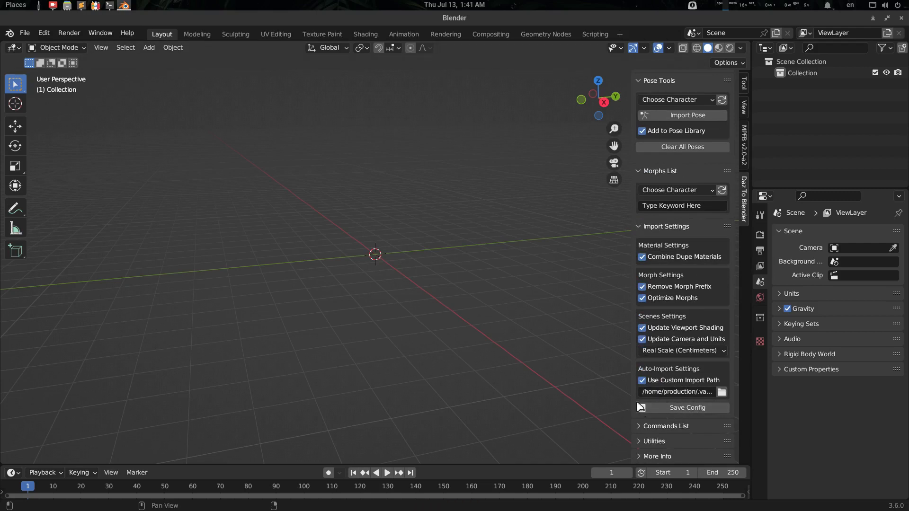
Switch back to DAZ Studio and close the Exports folder window.
click(99, 9)
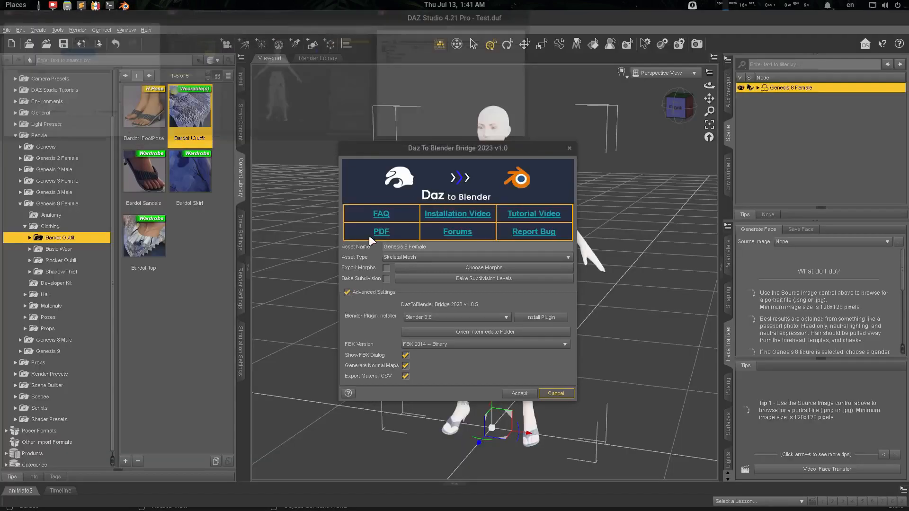
mouse_move(114, 9)
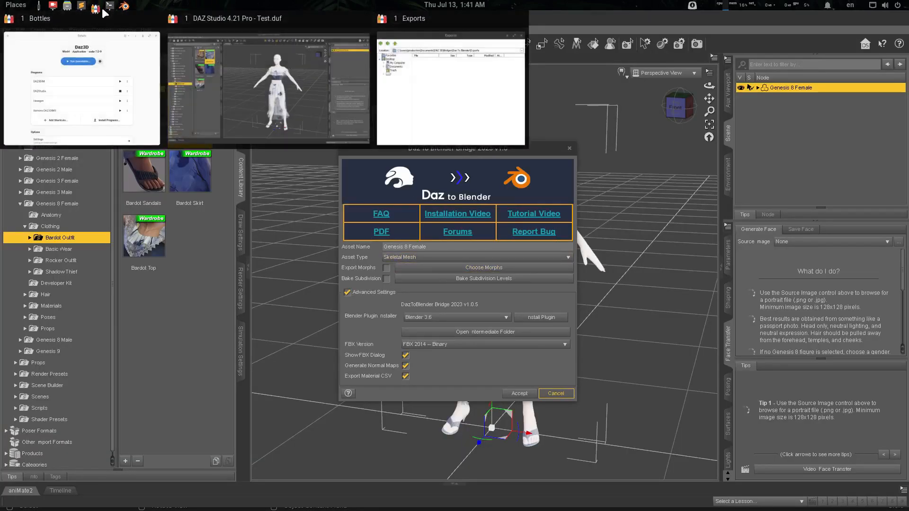
click(482, 109)
click(458, 70)
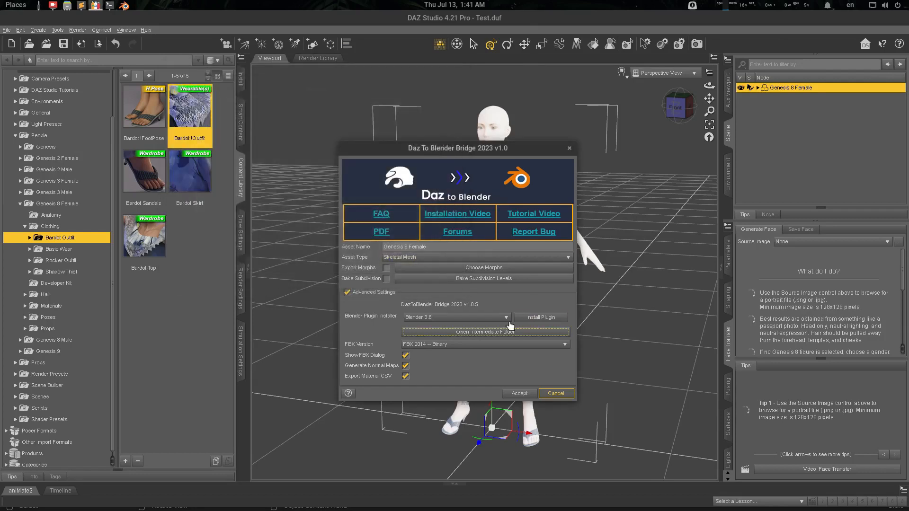
Accept the bridge settings, enable Embed Textures and Collect Textures in the FBX options, and export the figure to Blender.
click(526, 396)
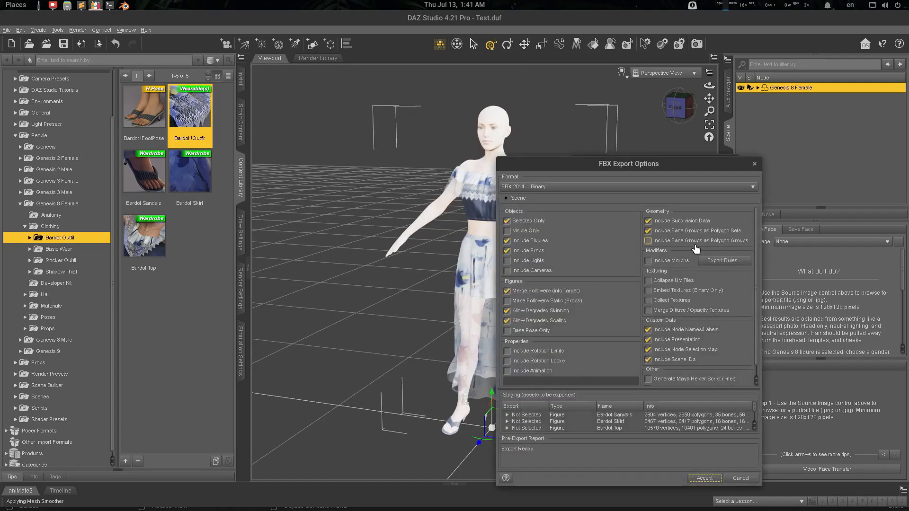
click(685, 294)
click(672, 301)
click(705, 479)
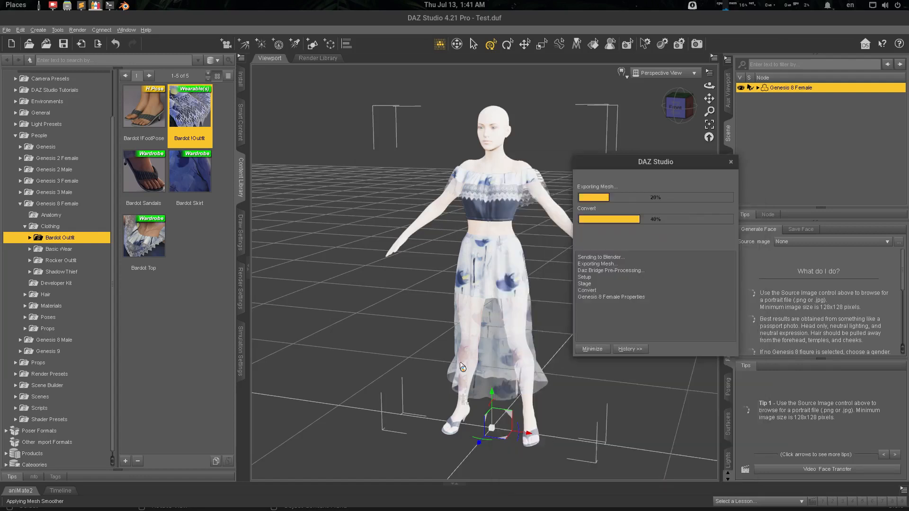
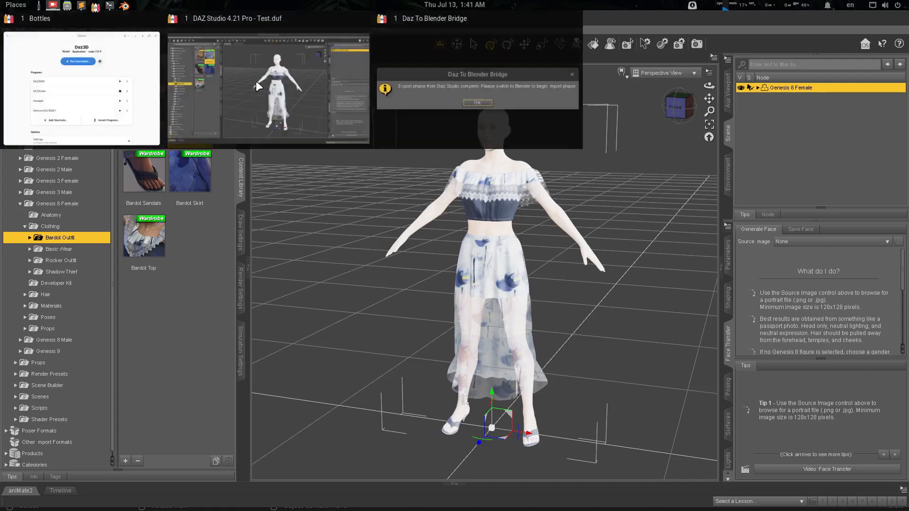
click(466, 264)
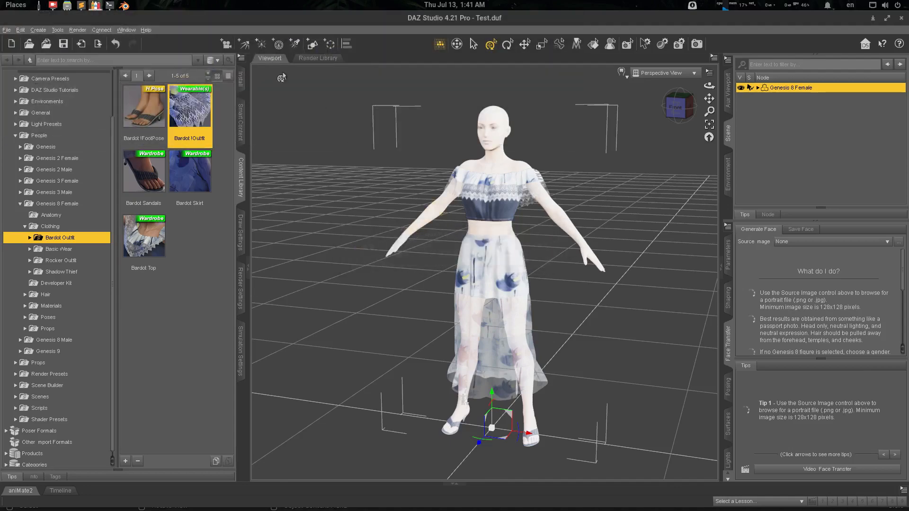
Switch to Blender and import the exported character as a new Genesis figure with Daz To Blender.
click(124, 5)
scroll(724, 171, up, 3)
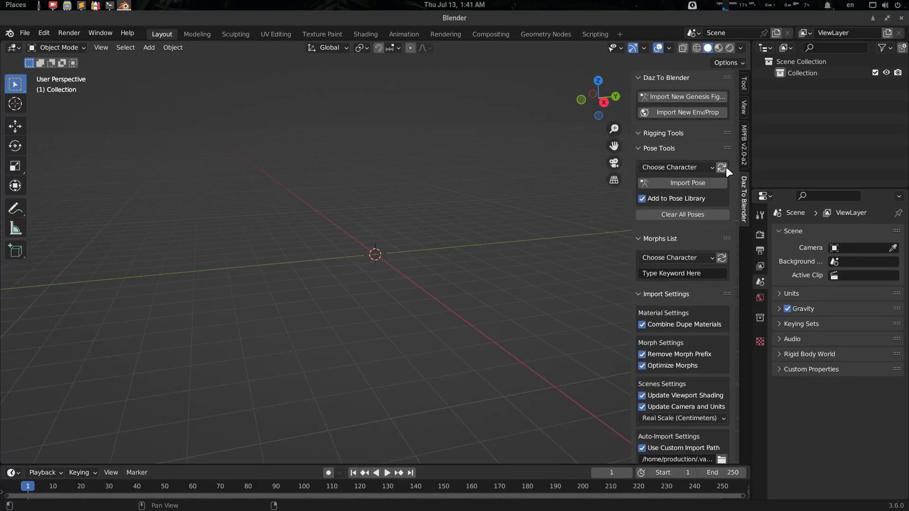
click(696, 97)
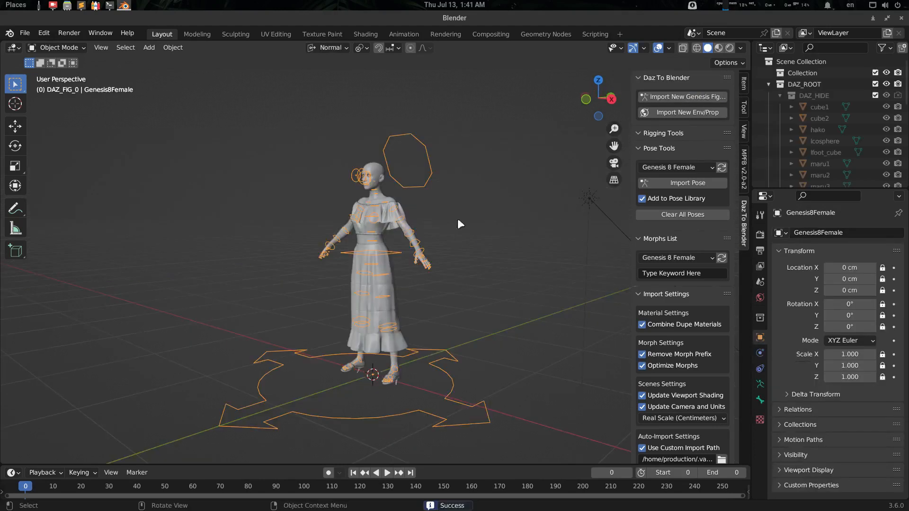
scroll(471, 239, up, 5)
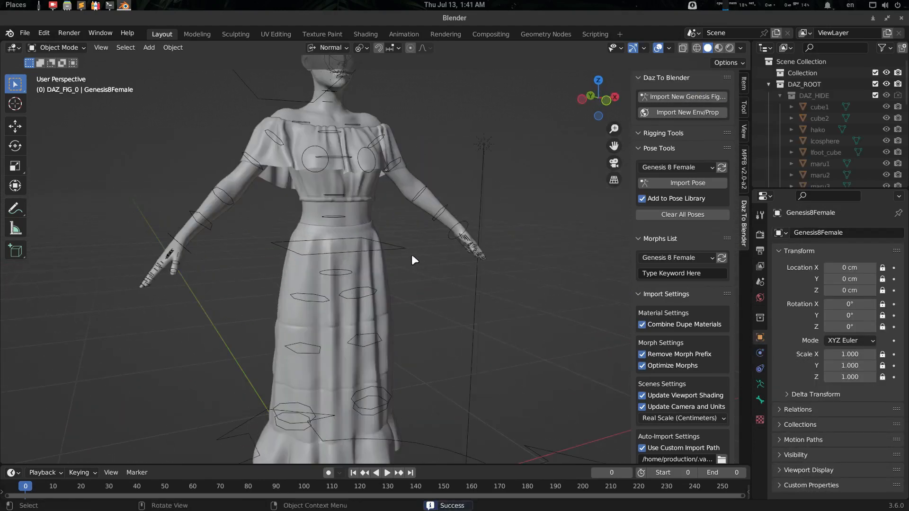
Switch the Genesis 8 Female rig to Pose Mode and select the abdomenLower bone.
click(403, 247)
key(ctrl+Tab)
click(374, 258)
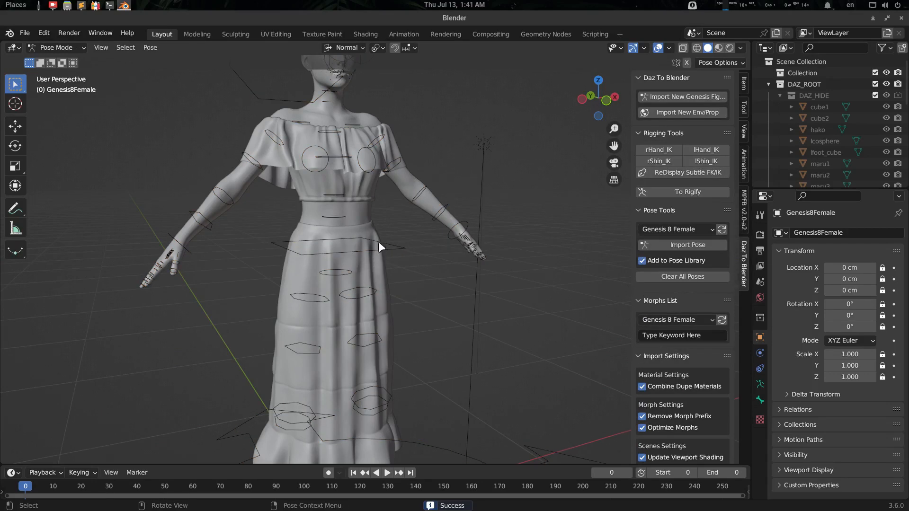
middle_drag(379, 242, 451, 258)
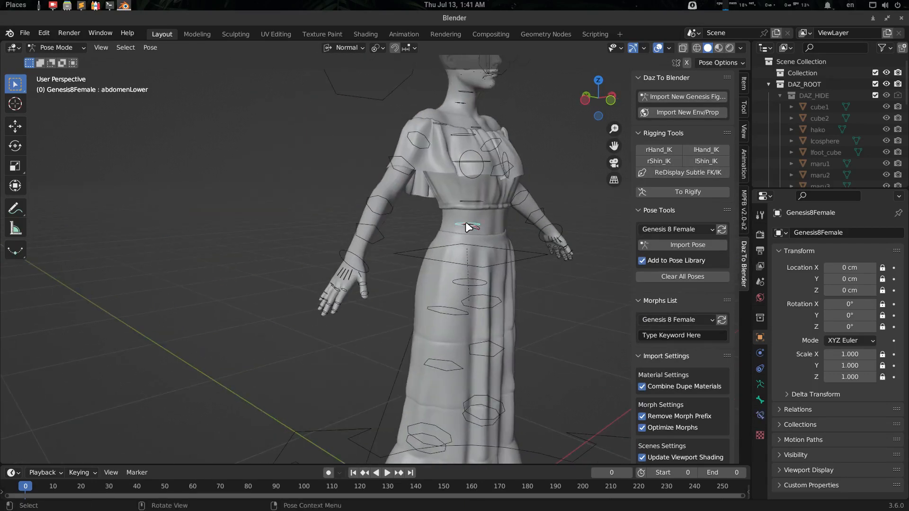
key(KP_Decimal)
Try rotating the abdomenLower bone, undo the rotation, and return the rig to Object Mode.
scroll(465, 222, down, 15)
shift+middle_drag(437, 244, 409, 263)
scroll(372, 261, up, 3)
key(shift+space)
key(r)
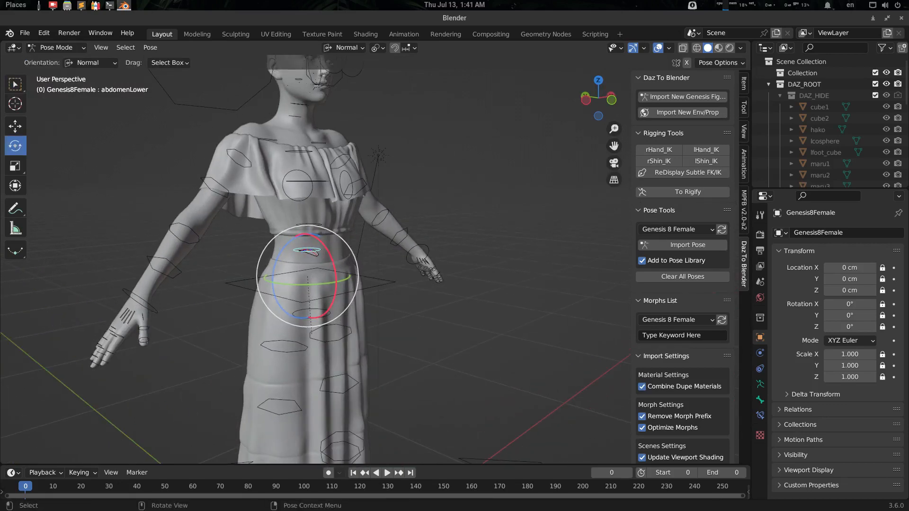
drag(334, 263, 369, 268)
key(ctrl+z)
middle_drag(416, 266, 395, 269)
key(ctrl+Tab)
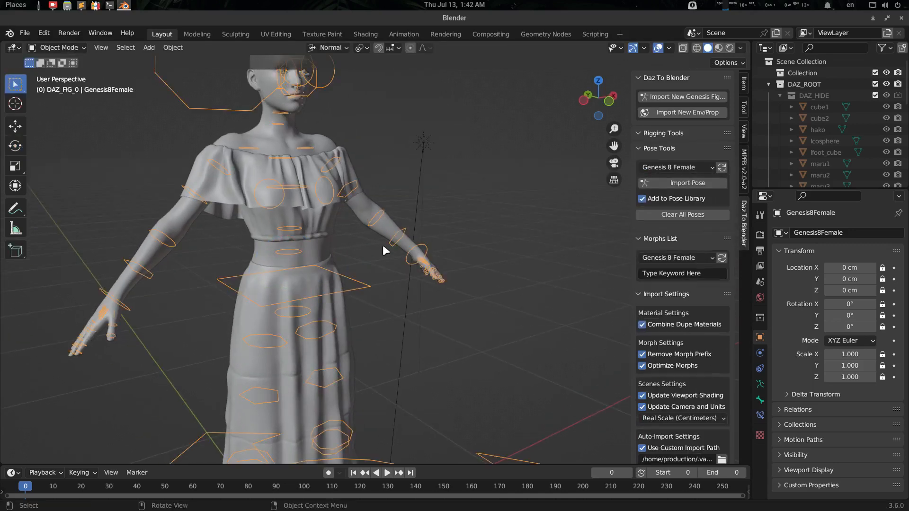
Select the Bardot top and split the 3D viewport side by side, turning the new area into a Shader Editor with its sidebar hidden.
scroll(382, 245, down, 2)
click(266, 203)
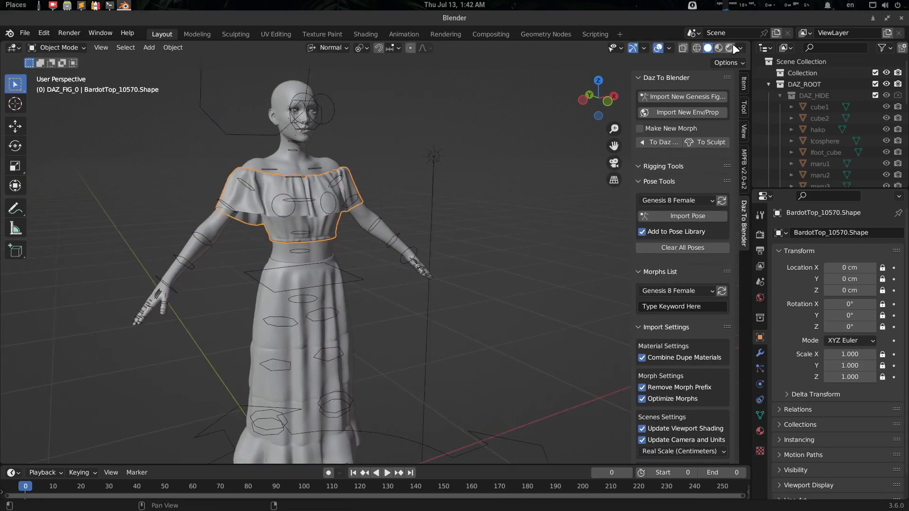
drag(749, 40, 459, 67)
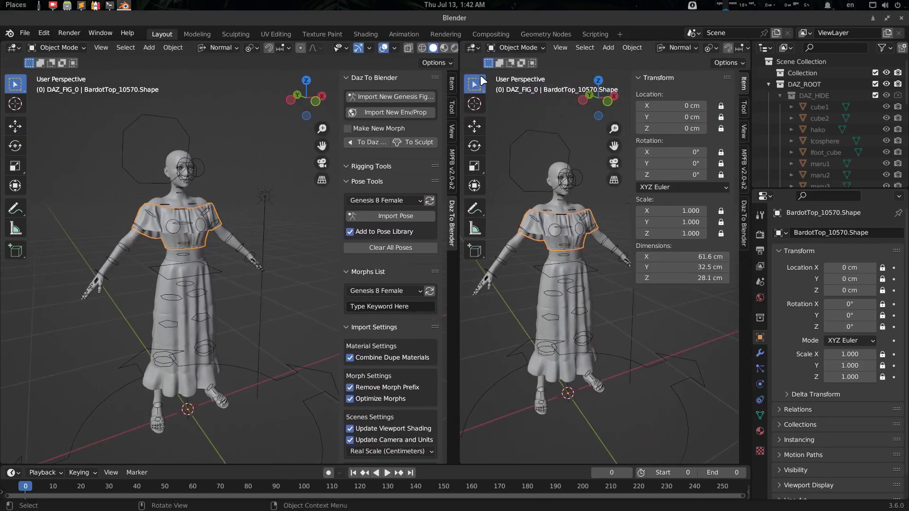
click(473, 49)
click(471, 49)
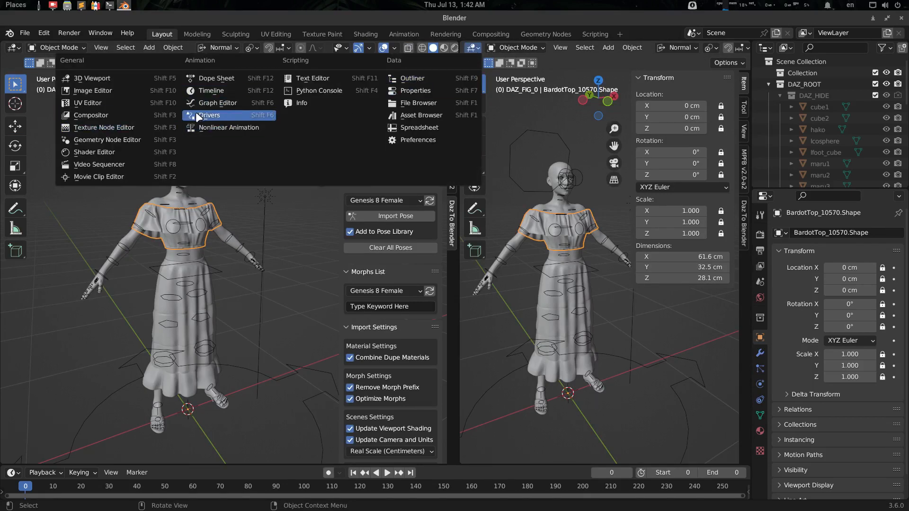
click(99, 150)
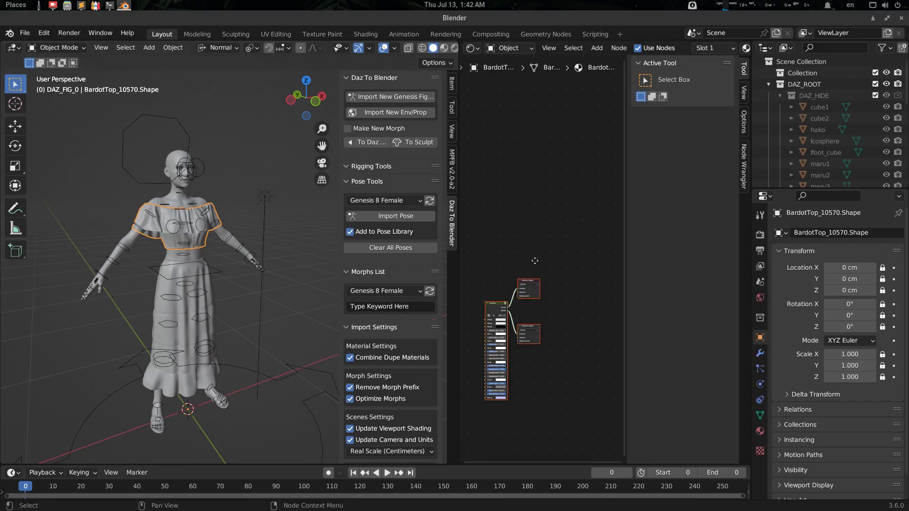
middle_drag(533, 260, 594, 191)
key(n)
scroll(549, 246, up, 8)
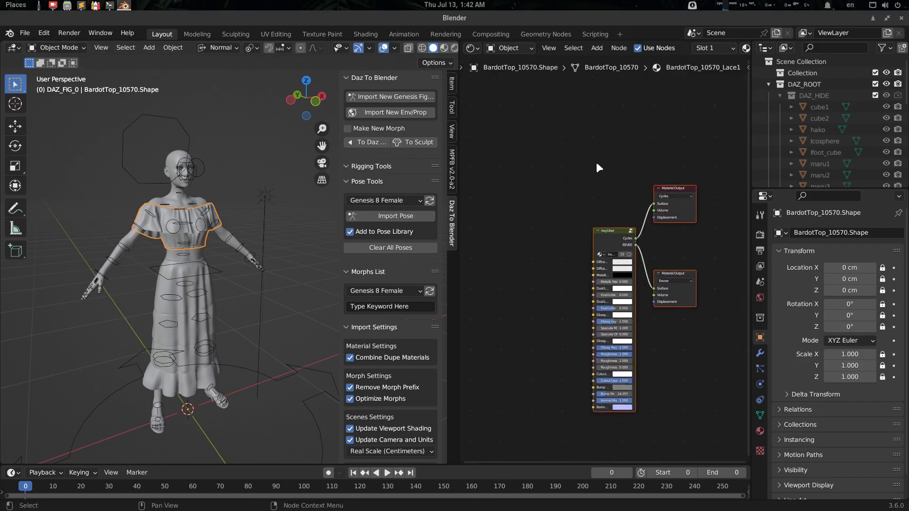
Divide the Shader Editor into an upper and a lower area and switch the 3D viewport to Material Preview shading.
drag(463, 44, 464, 181)
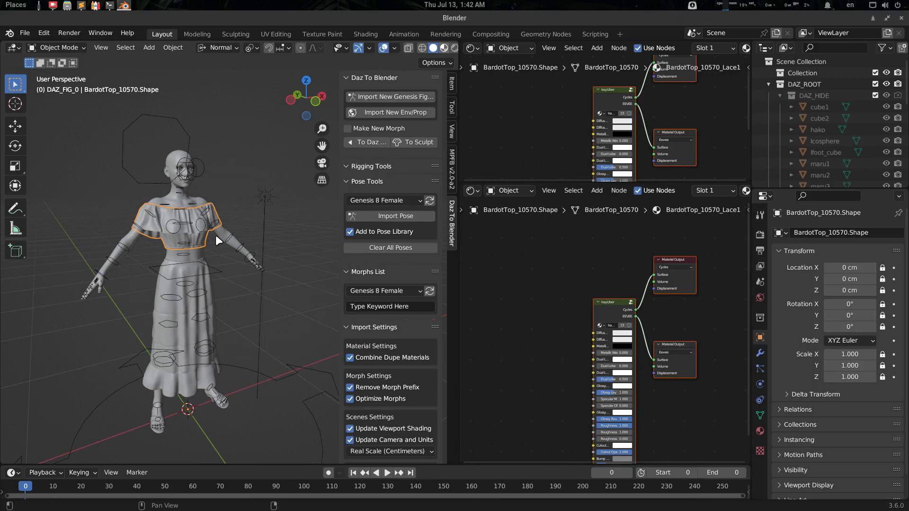
key(z)
key(2)
scroll(216, 237, down, 5)
scroll(216, 236, up, 9)
scroll(248, 269, down, 1)
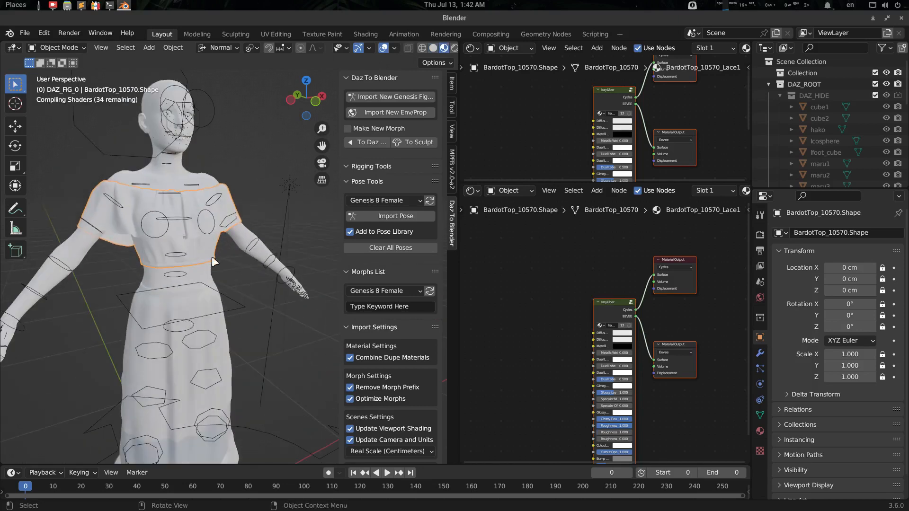
Turn the upper node area into an Image Editor and check its list for the imported textures.
click(471, 48)
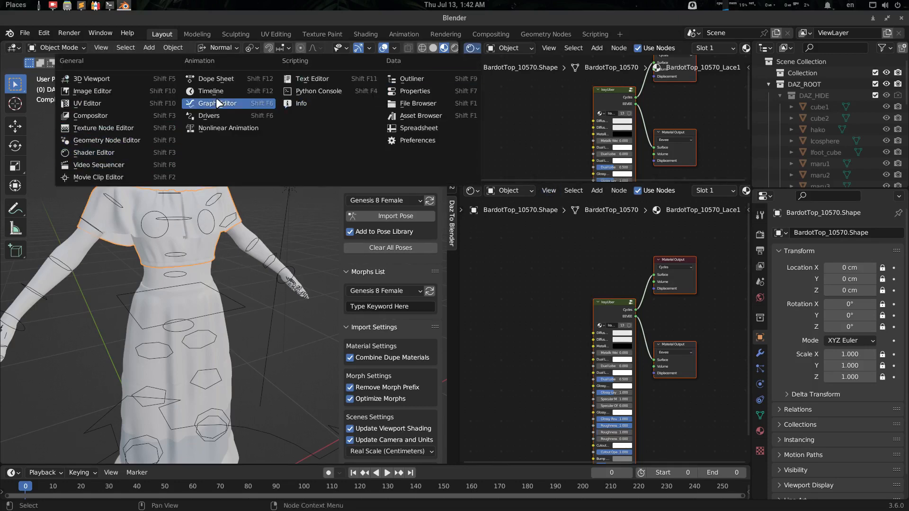
click(112, 90)
click(589, 47)
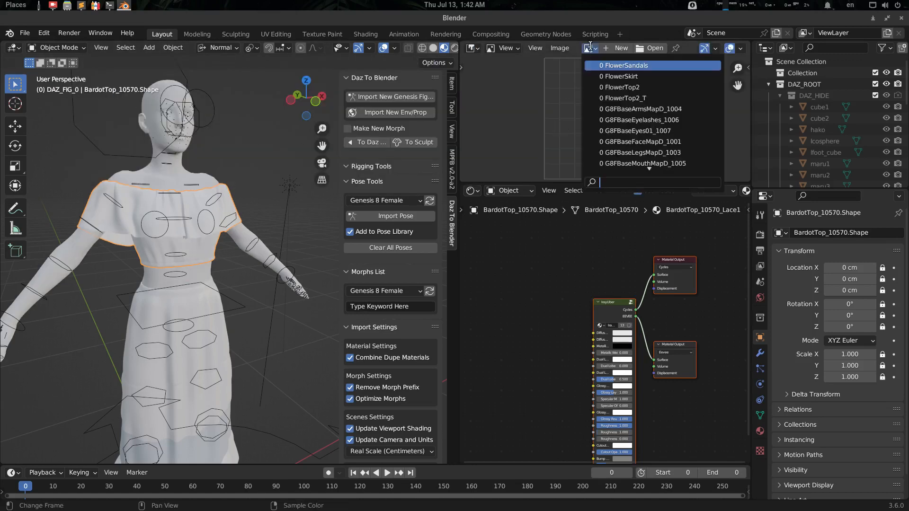
scroll(638, 146, up, 12)
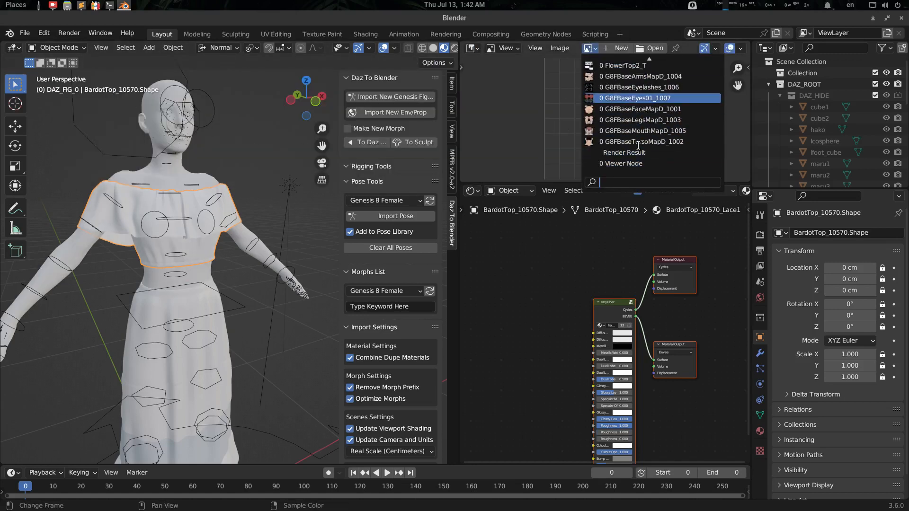
click(521, 129)
Add an Image Texture node beside the IrayUber node in the Bardot top's lace material.
scroll(582, 263, up, 3)
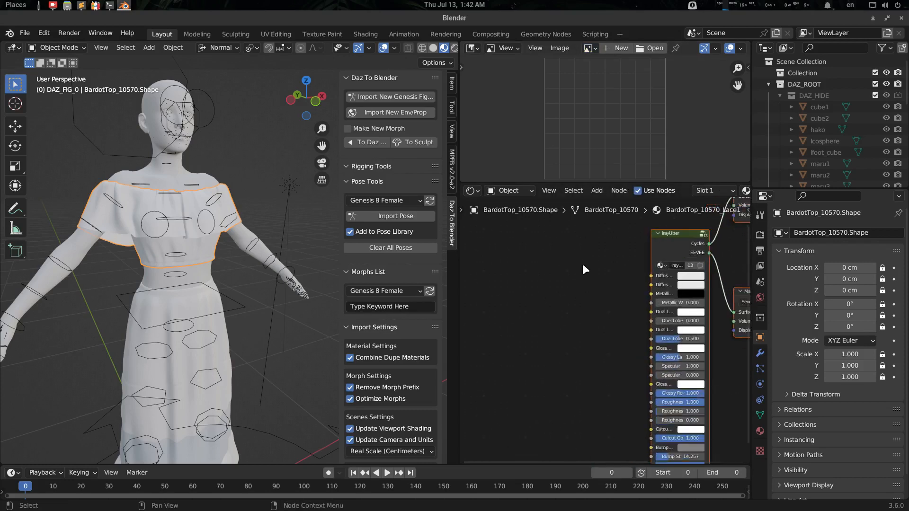
key(shift+a)
text(image)
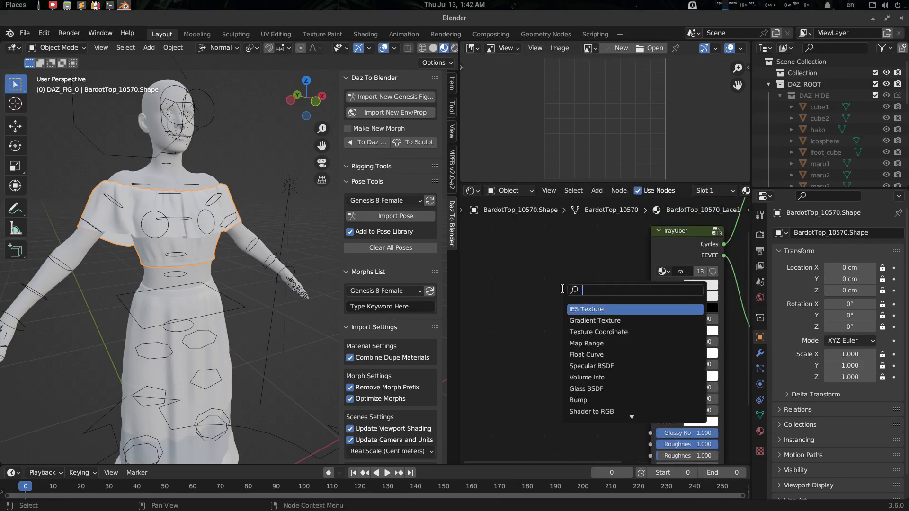
key(Return)
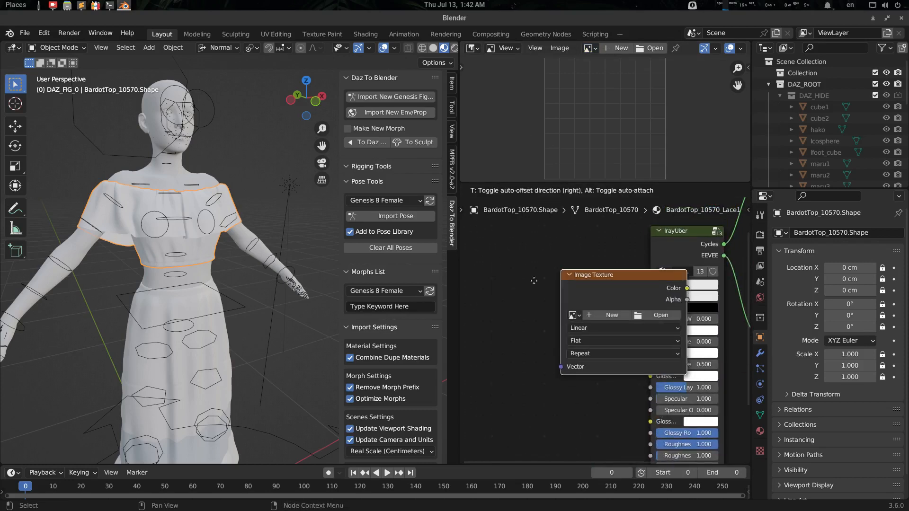
click(485, 281)
click(583, 316)
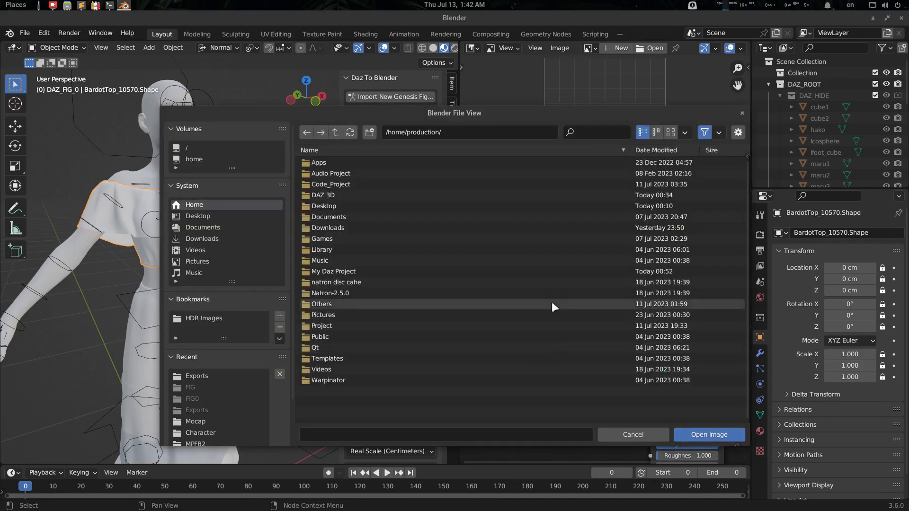
key(Escape)
Assign FlowerTop2 to the Image Texture node and link its Color output to IrayUber's Diffuse Color Texture input.
click(498, 315)
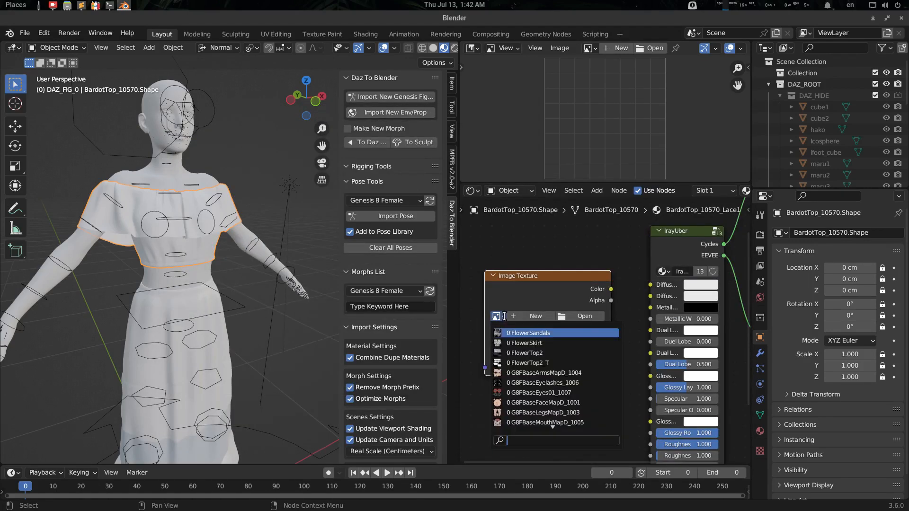
click(564, 353)
drag(611, 288, 650, 285)
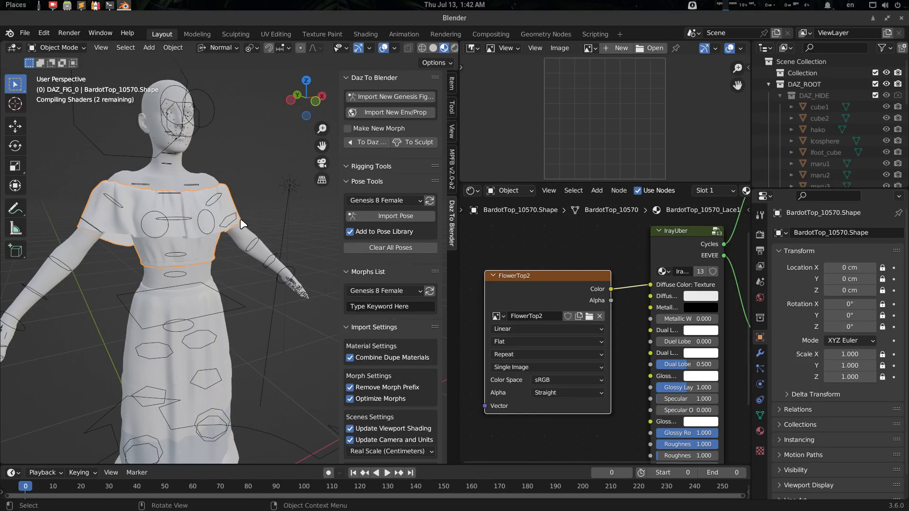
middle_drag(231, 240, 260, 263)
scroll(241, 239, up, 3)
click(247, 262)
Switch the Image Texture node's image to FlowerTop2_T and inspect the Bardot top.
middle_drag(572, 316, 584, 318)
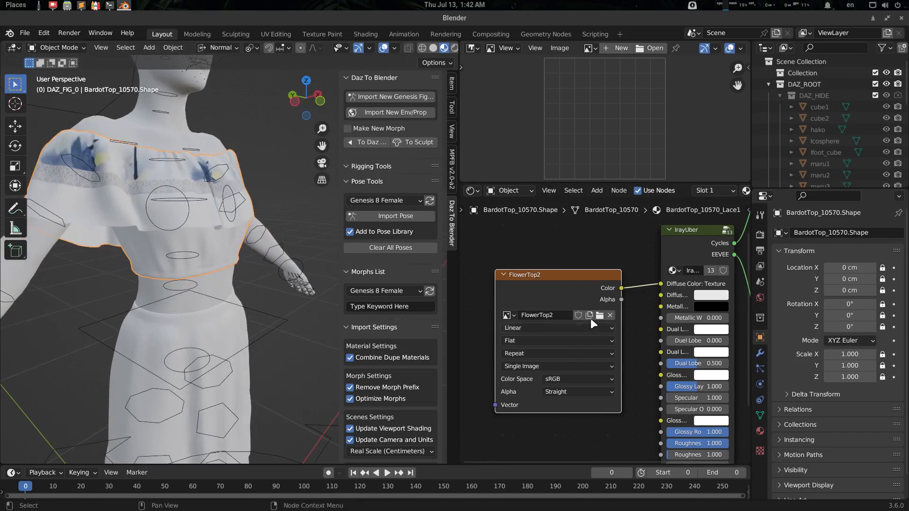
drag(573, 281, 568, 272)
click(501, 305)
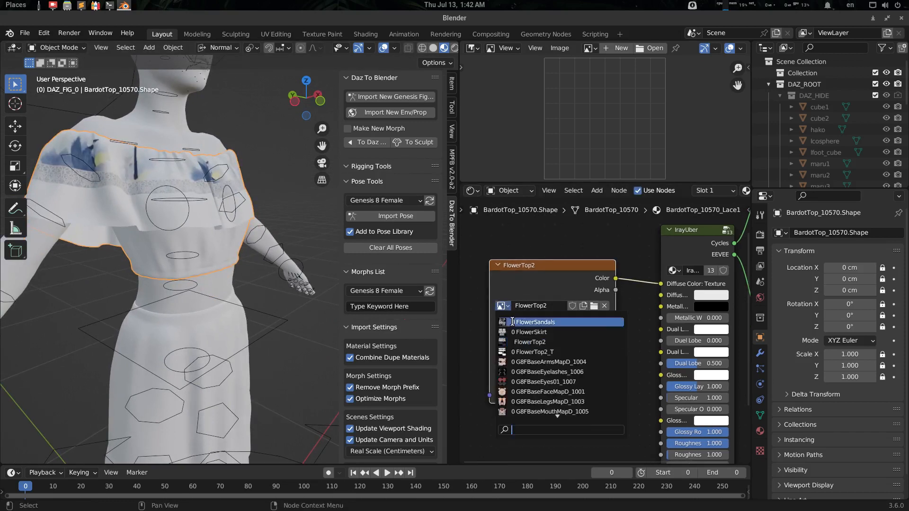
click(532, 348)
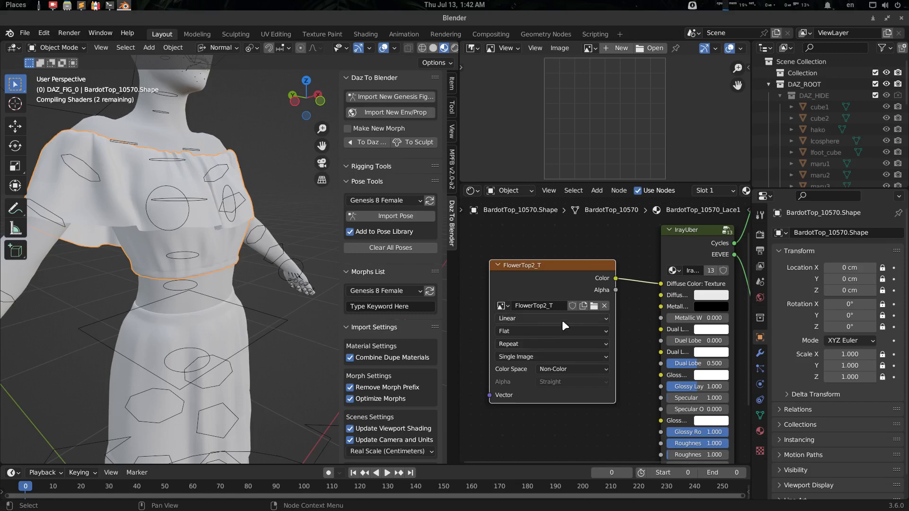
middle_drag(257, 208, 255, 213)
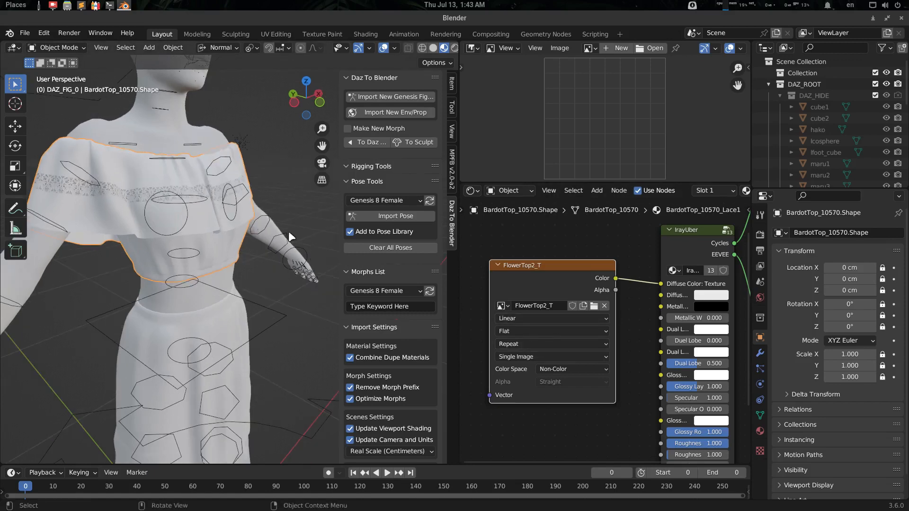
Try FlowerSkirt as the Image Texture node's image, undo the change, and inspect the clothed figure.
click(500, 305)
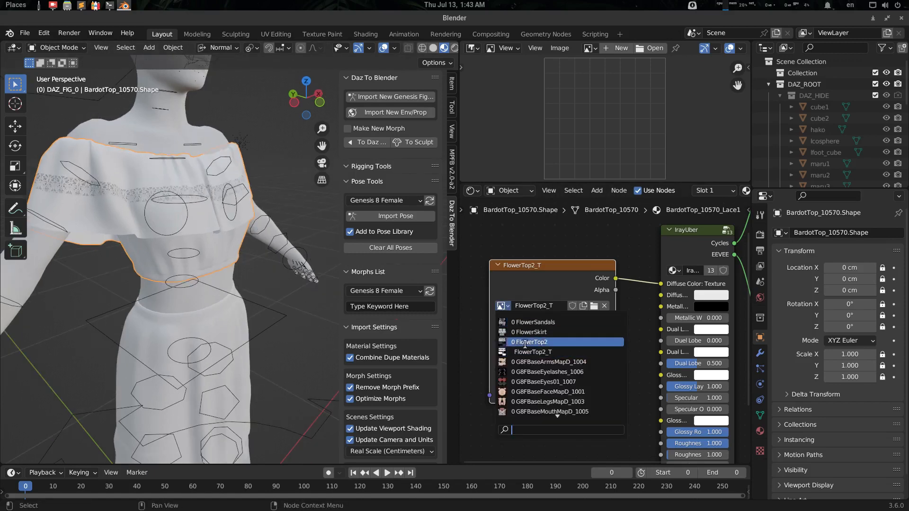
click(552, 332)
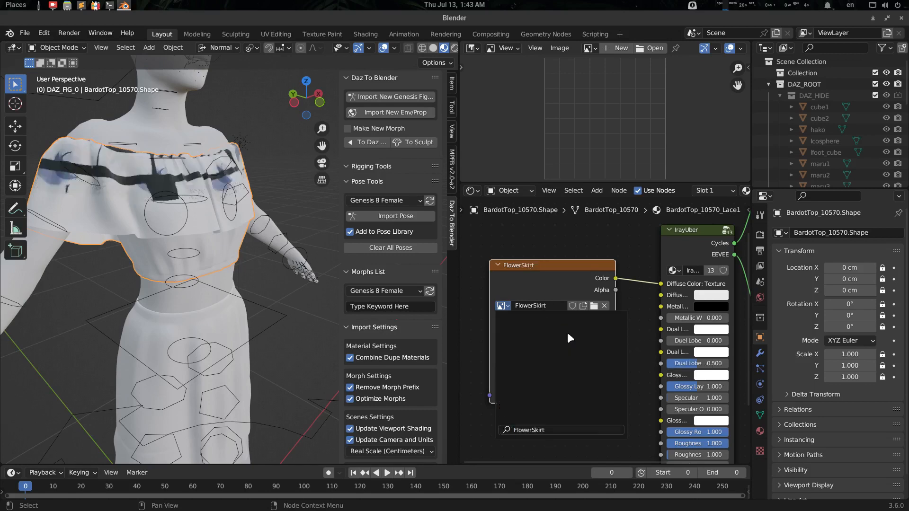
key(ctrl+z)
middle_drag(237, 208, 227, 232)
scroll(588, 256, down, 1)
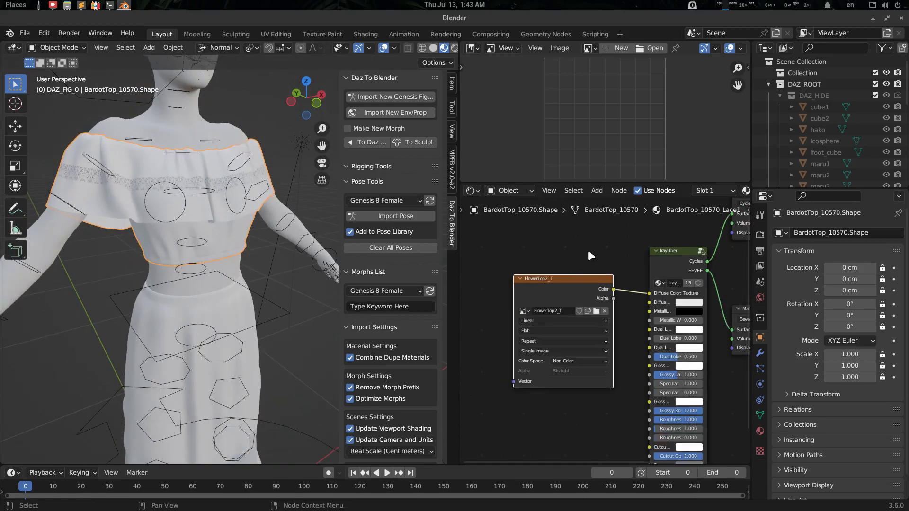
scroll(259, 241, down, 3)
middle_drag(254, 248, 225, 264)
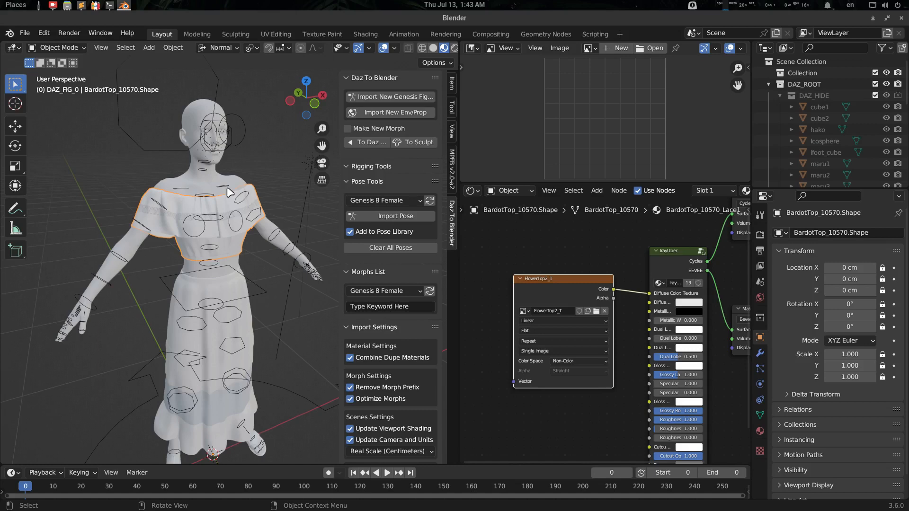
Delete the Image Texture node from the lace material and widen the 3D viewport.
drag(552, 280, 544, 281)
key(Delete)
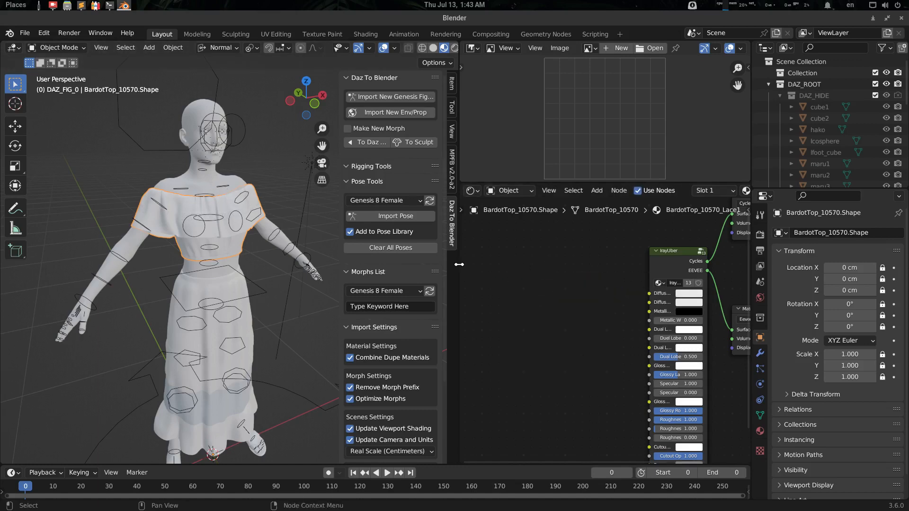
drag(459, 264, 545, 264)
scroll(336, 252, up, 4)
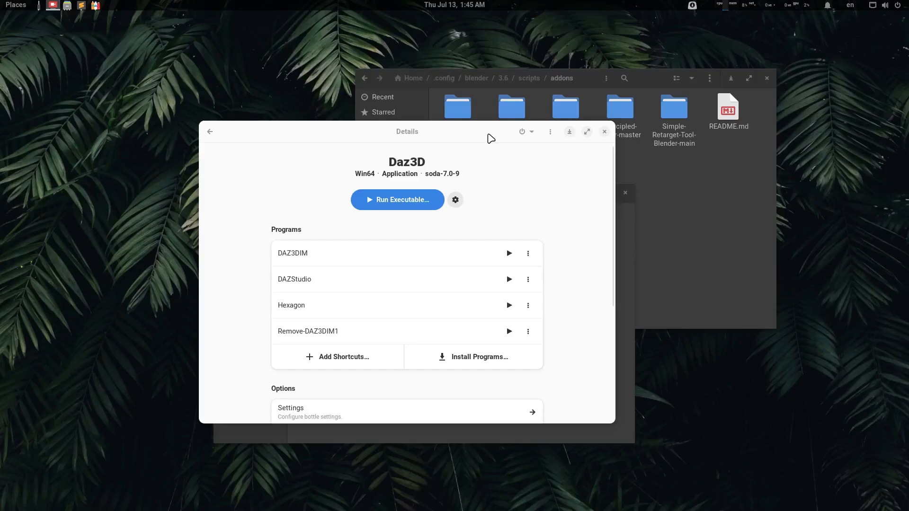
Switch to Bottles and launch DAZStudio from the Daz3D bottle.
drag(490, 138, 515, 127)
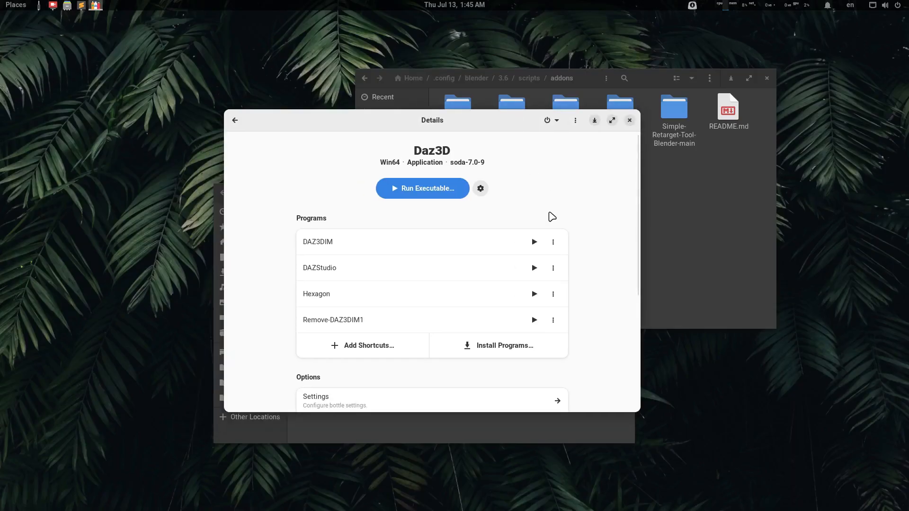
click(534, 268)
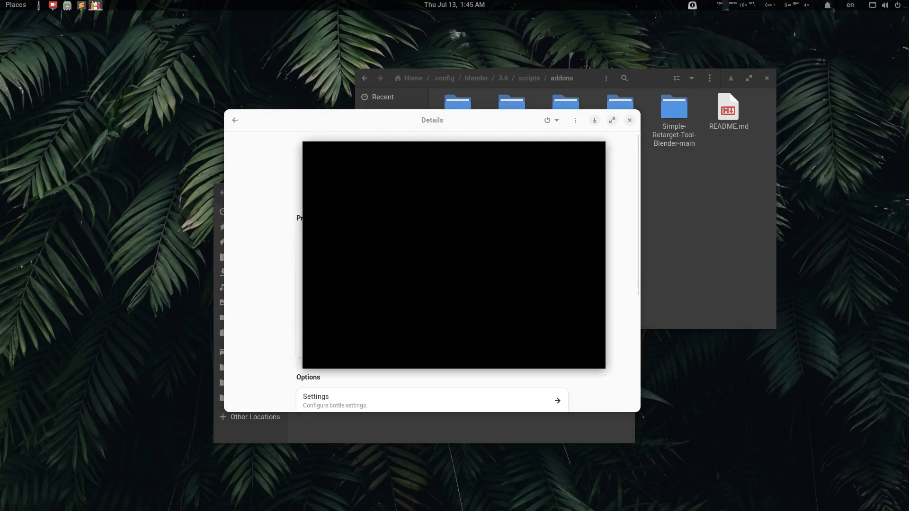
Launch Blender, dismiss its splash screen, and show the Daz To Blender tools in the 3D viewport's sidebar.
key(super)
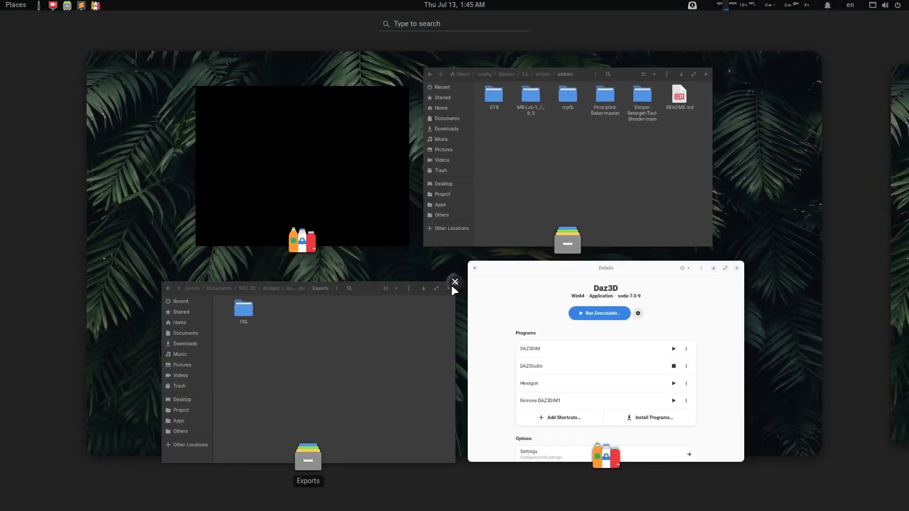
text(ble)
key(Return)
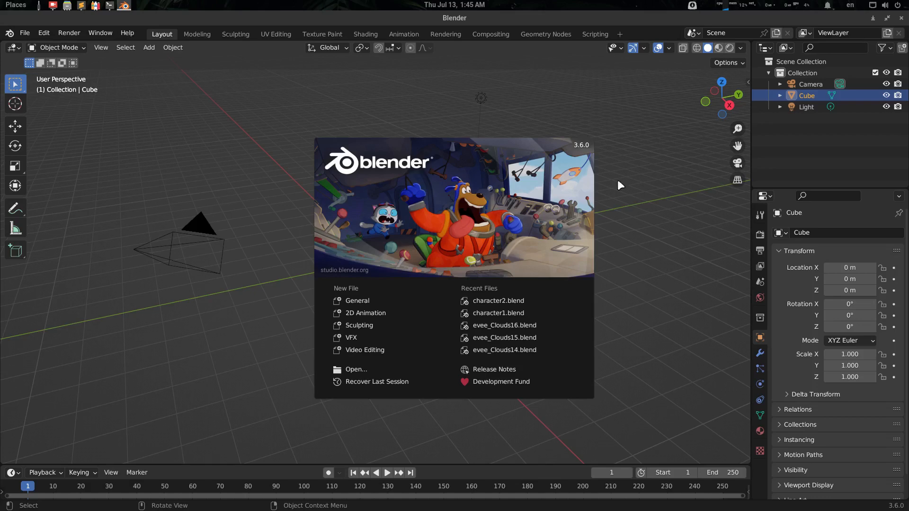
click(601, 257)
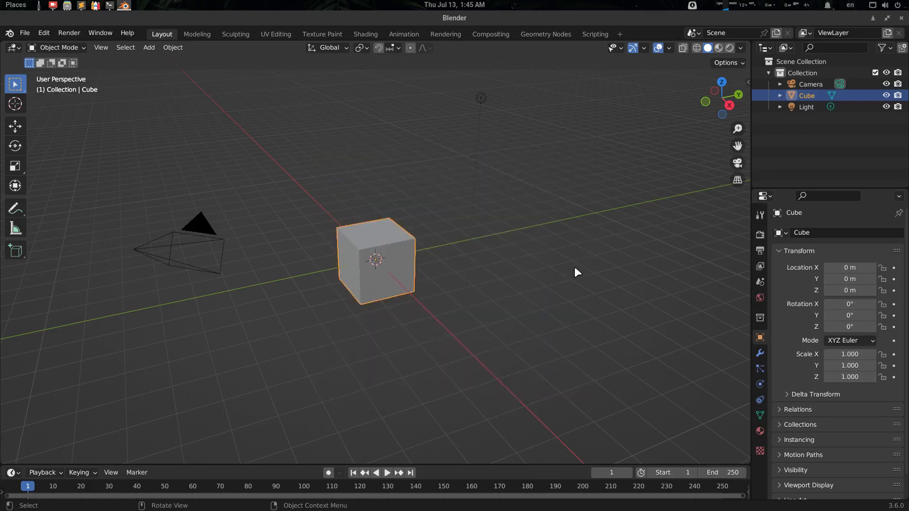
key(n)
click(742, 227)
key(alt+Tab)
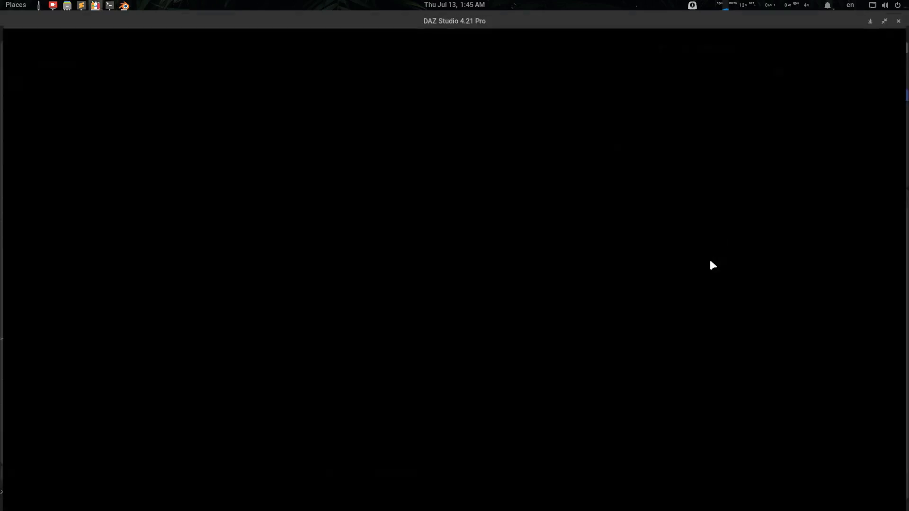
key(alt+Tab)
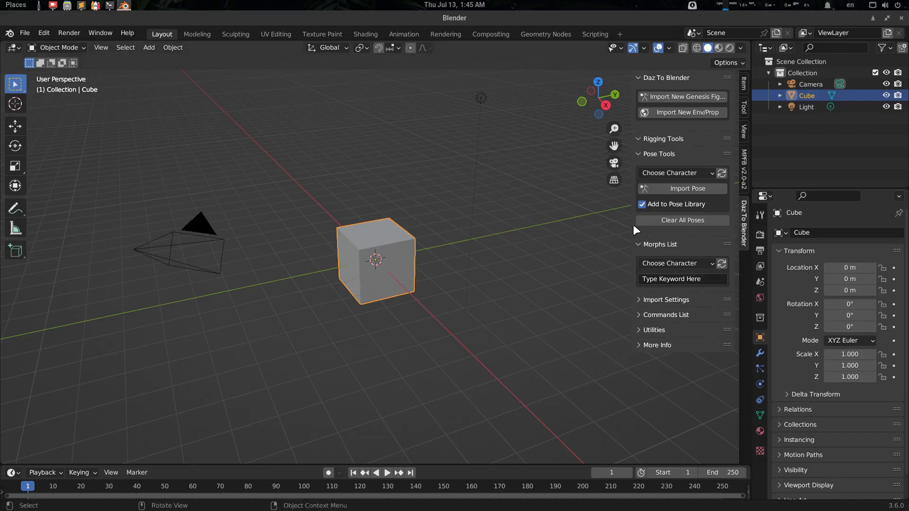
Expand the add-on's Import Settings and review its options, including the custom import path.
click(669, 304)
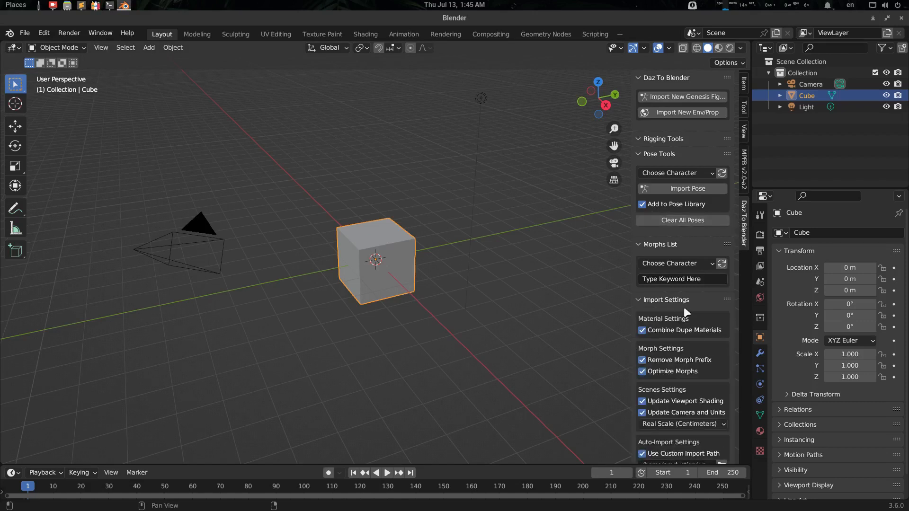
scroll(686, 331, down, 4)
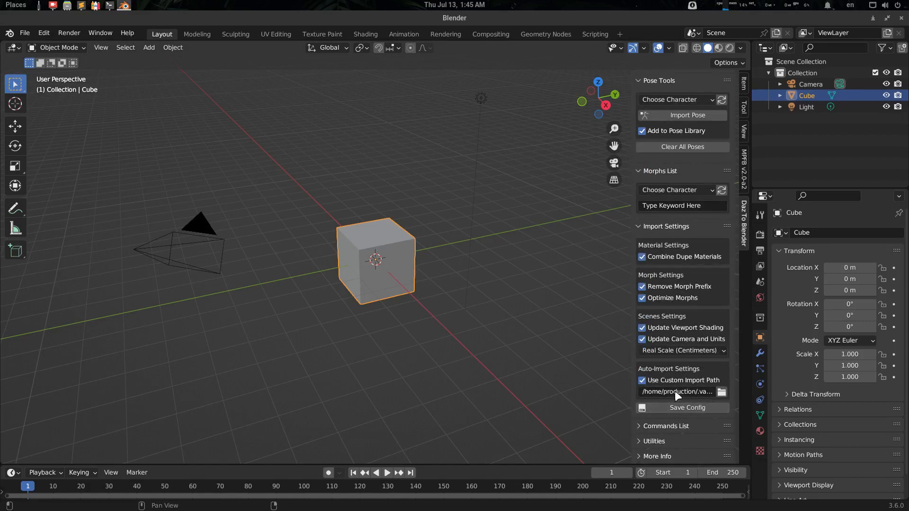
scroll(715, 166, up, 4)
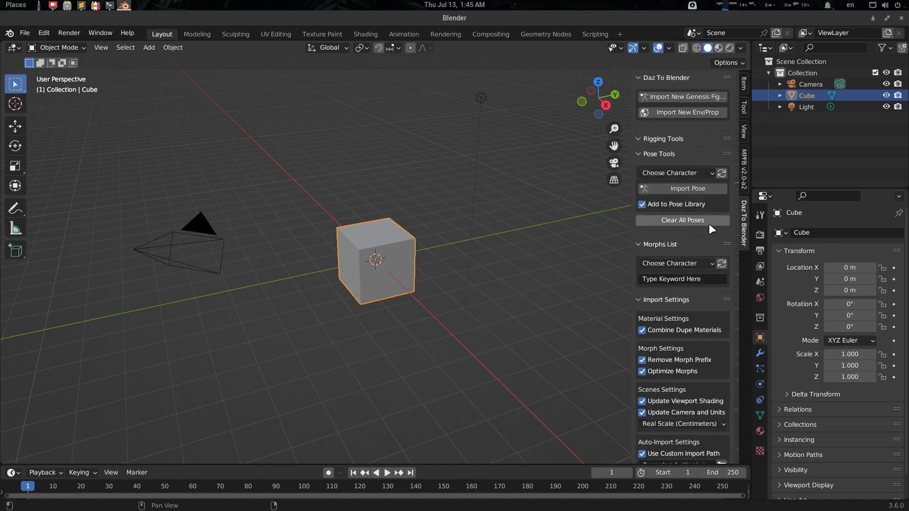
click(683, 81)
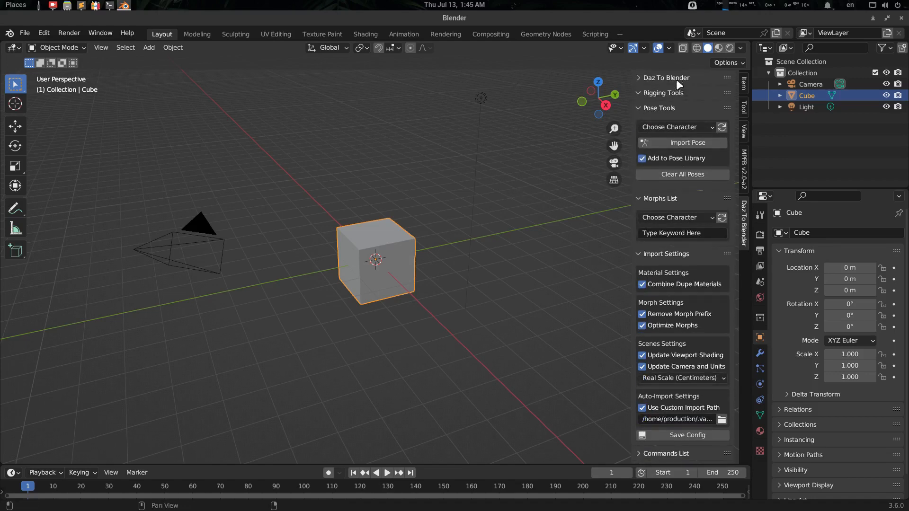
click(680, 79)
click(680, 156)
click(679, 160)
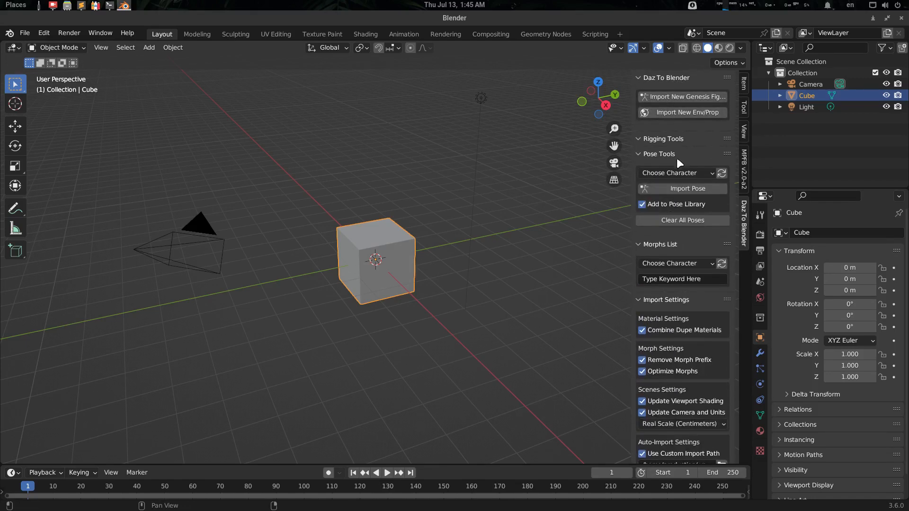
Delete the default cube from the scene.
click(433, 220)
middle_drag(398, 278, 393, 264)
click(394, 263)
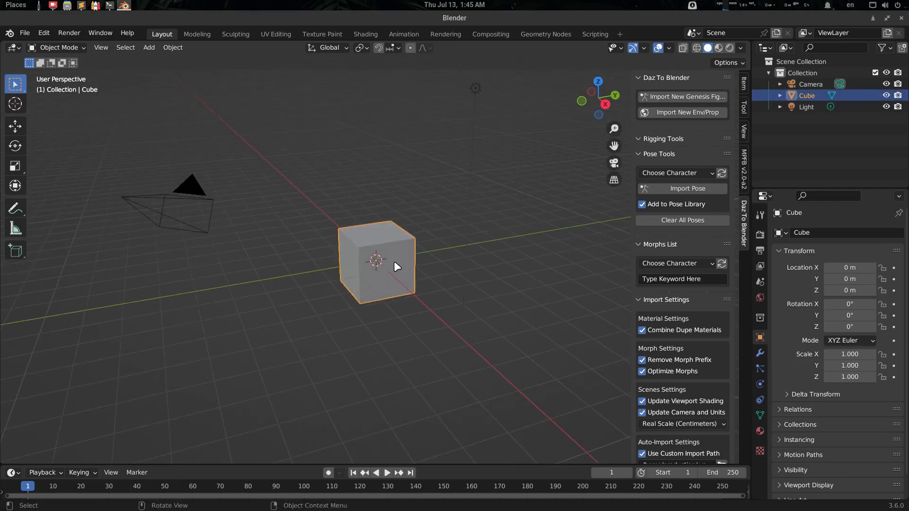
key(Delete)
Switch to DAZ Studio and open the recent scene test2.duf.
mouse_move(96, 6)
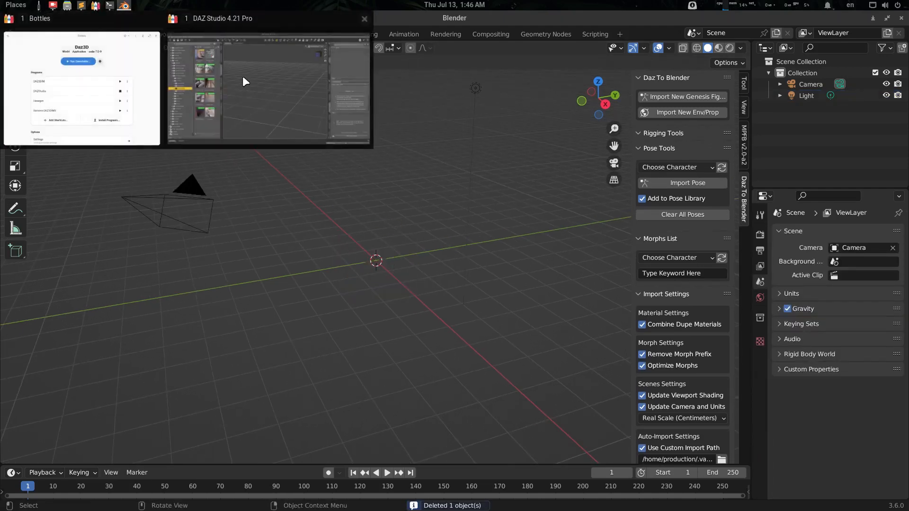
click(246, 82)
click(7, 30)
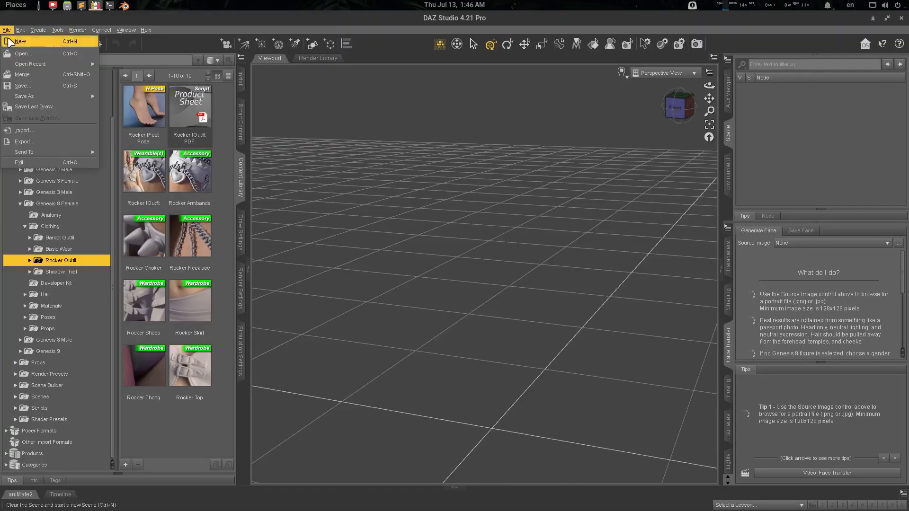
mouse_move(32, 64)
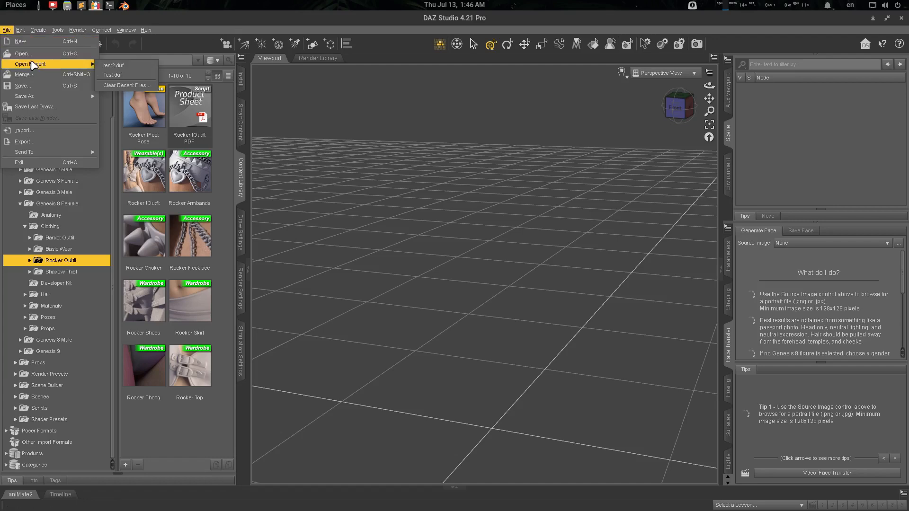
click(132, 64)
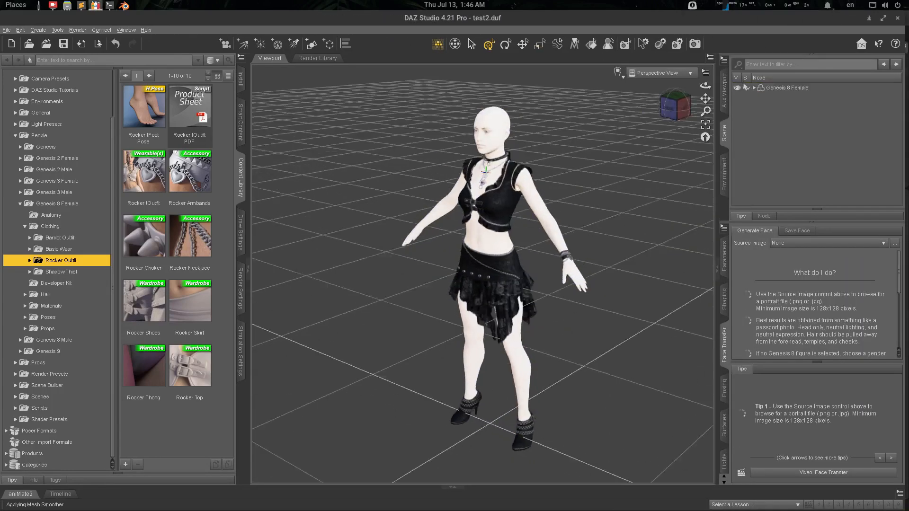
Select the Genesis 8 Female and send it through the Daz To Blender bridge as a Skeletal Mesh.
click(452, 233)
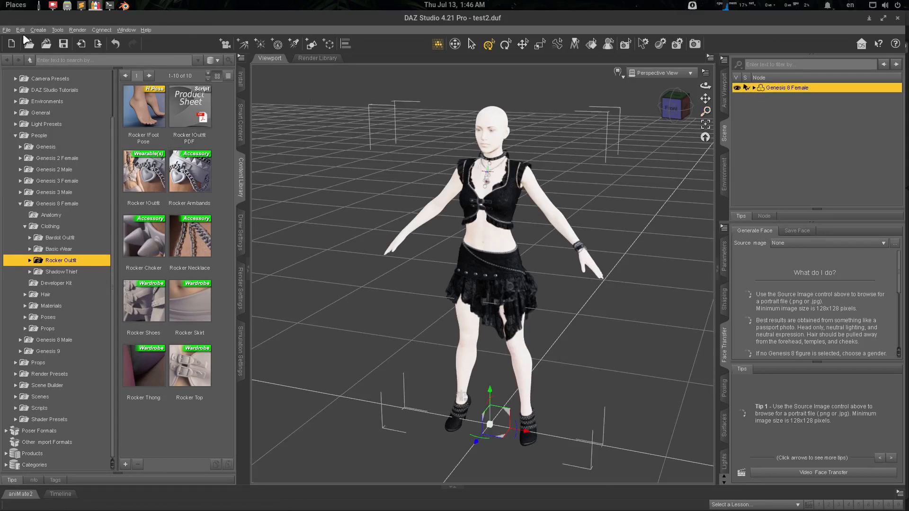
click(6, 30)
mouse_move(83, 150)
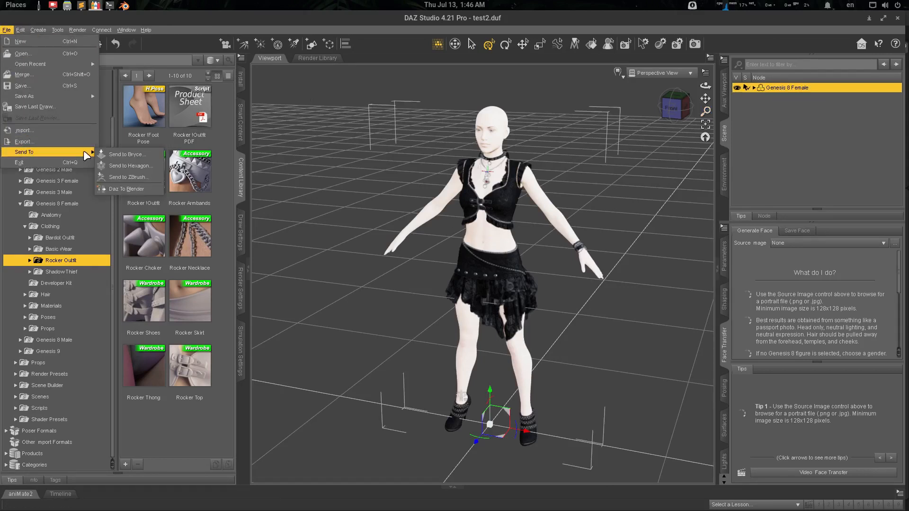
click(127, 189)
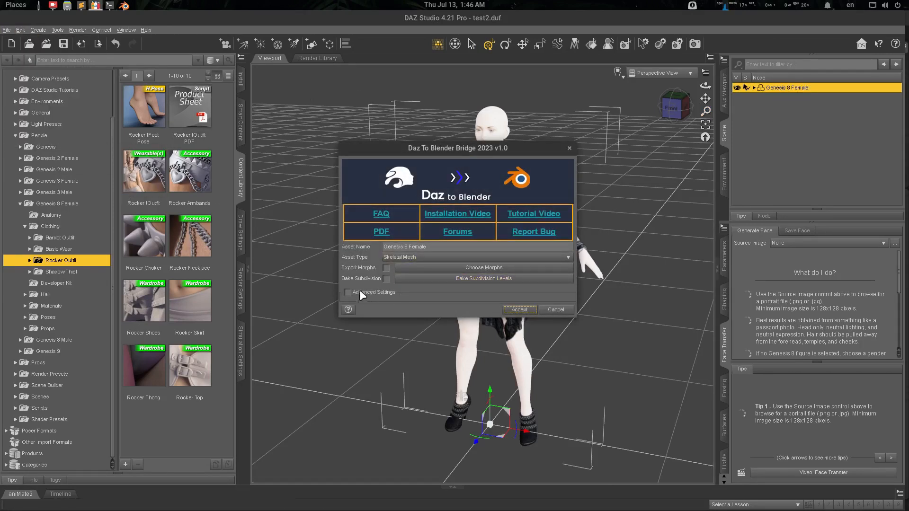
click(519, 310)
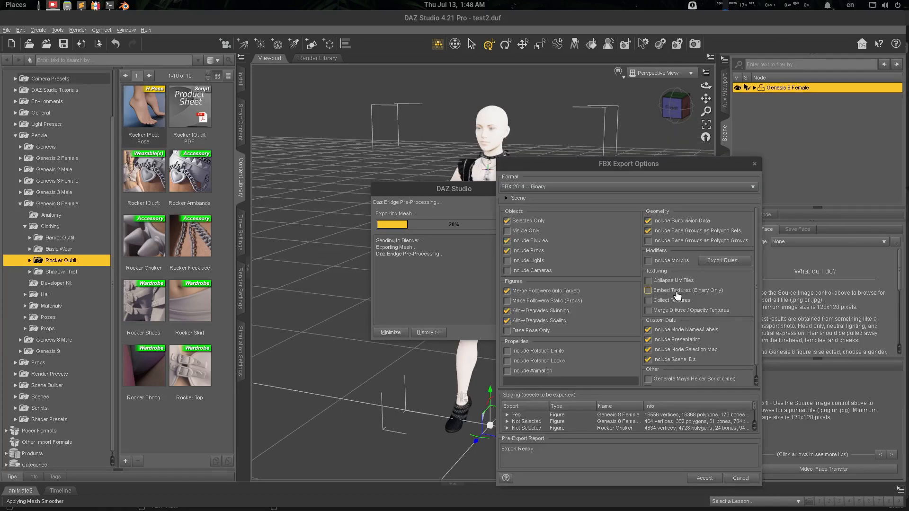
Enable Embed Textures and Collect Textures in the FBX export options and complete the bridge export.
click(671, 291)
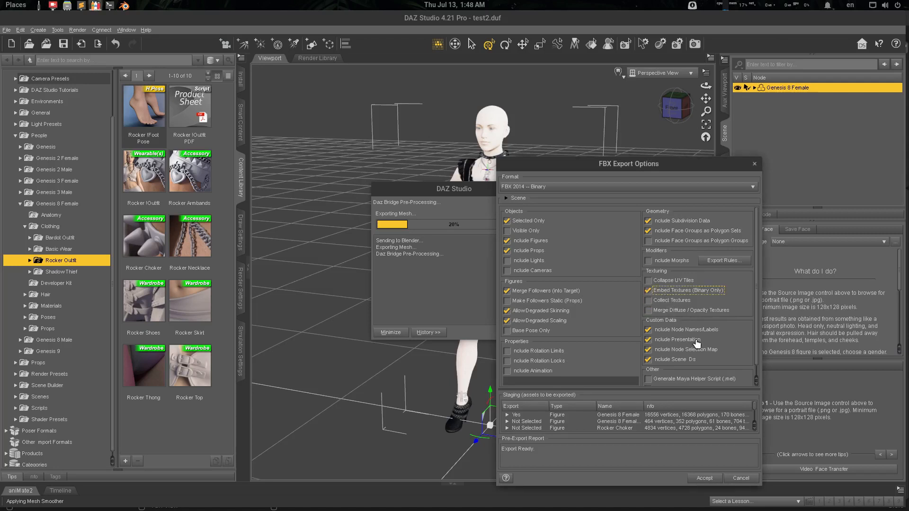
click(672, 300)
click(703, 478)
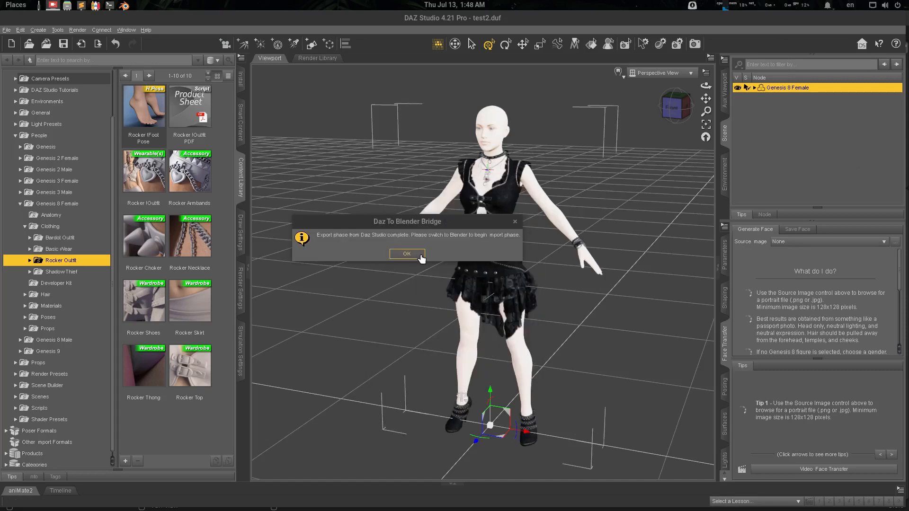
click(406, 254)
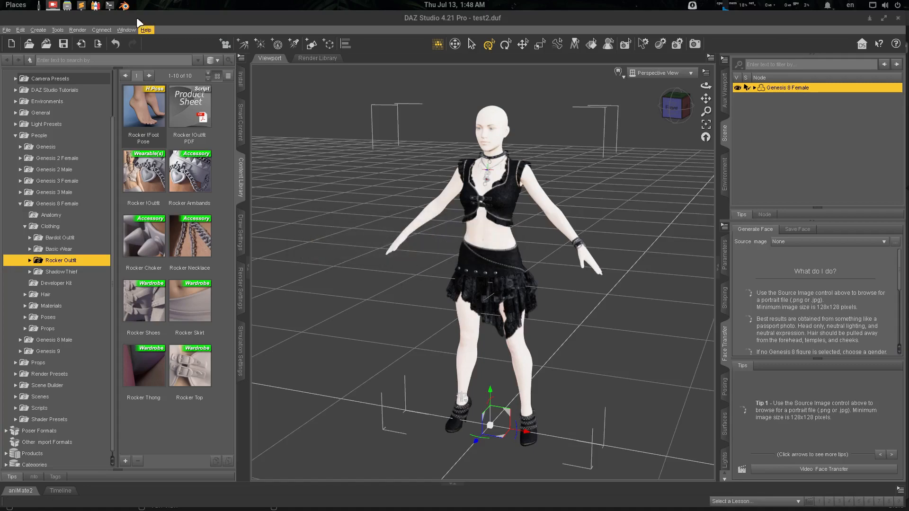
Switch to Blender, import the new Genesis figure, and display it in Material Preview shading.
click(124, 5)
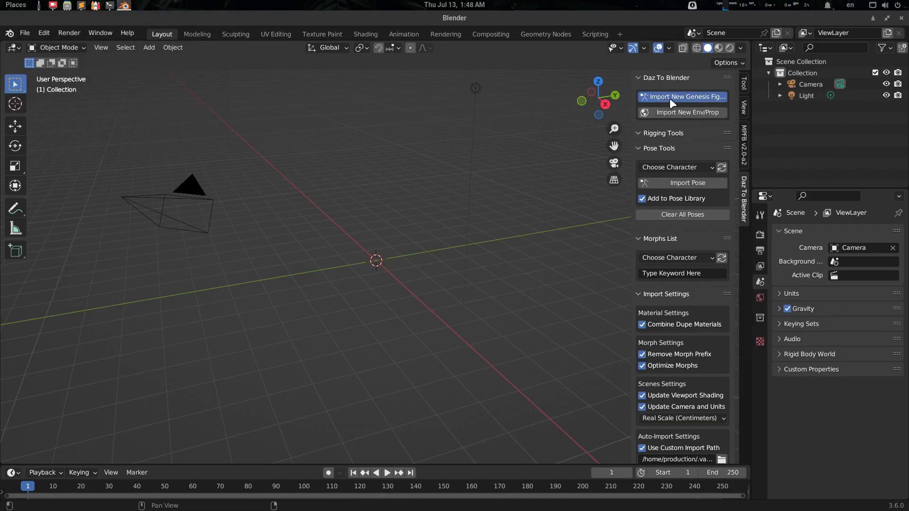
click(657, 97)
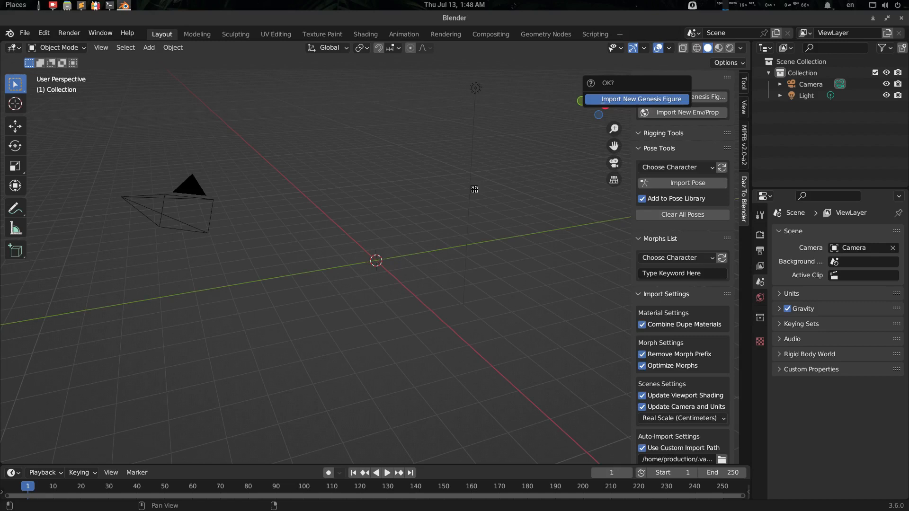
key(Return)
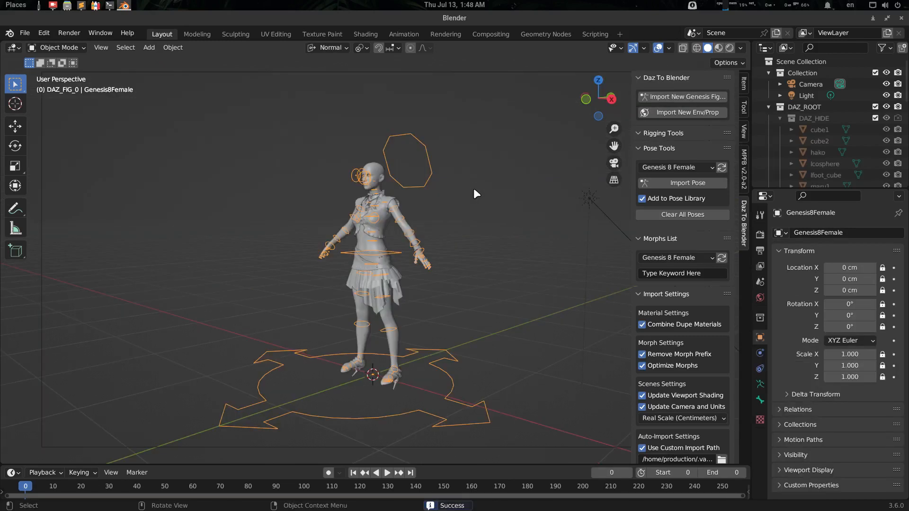
click(718, 48)
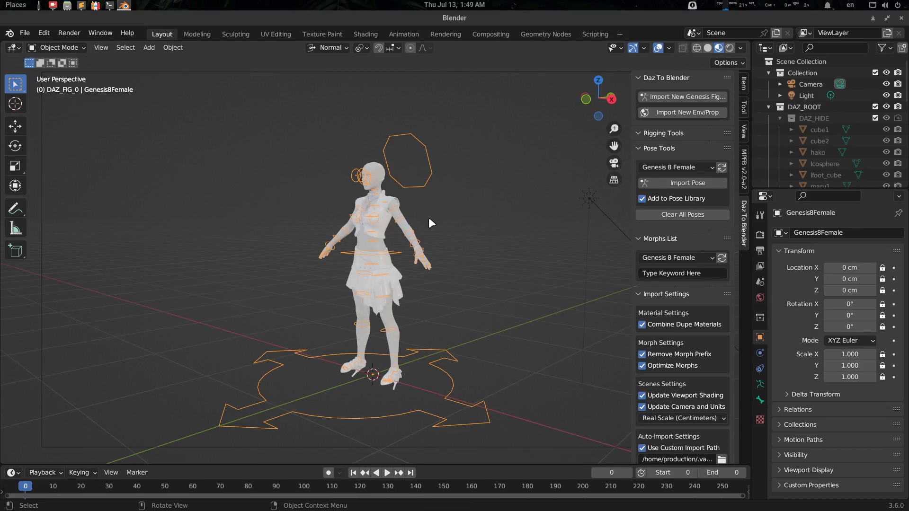
middle_drag(429, 218, 517, 192)
drag(614, 146, 624, 153)
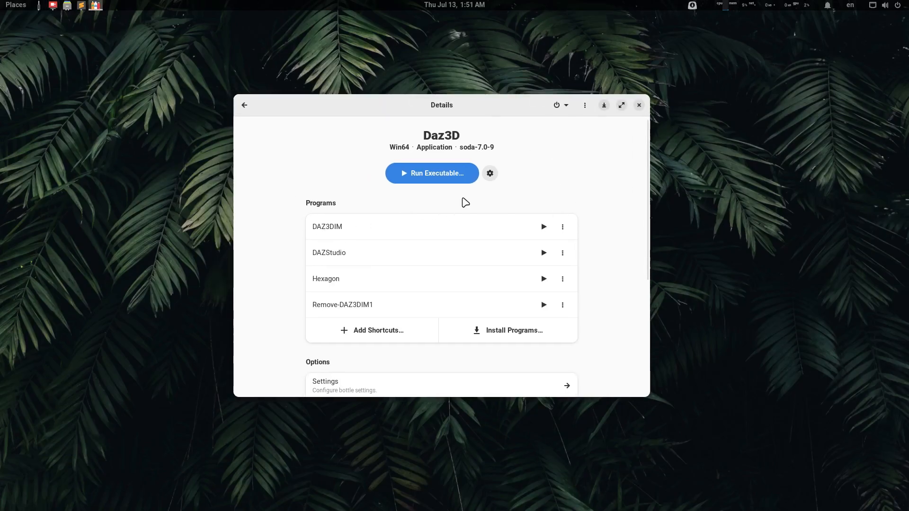
Launch DAZ3DIM from the Daz3D bottle, log in with the account password, and check the products ready to download.
click(547, 229)
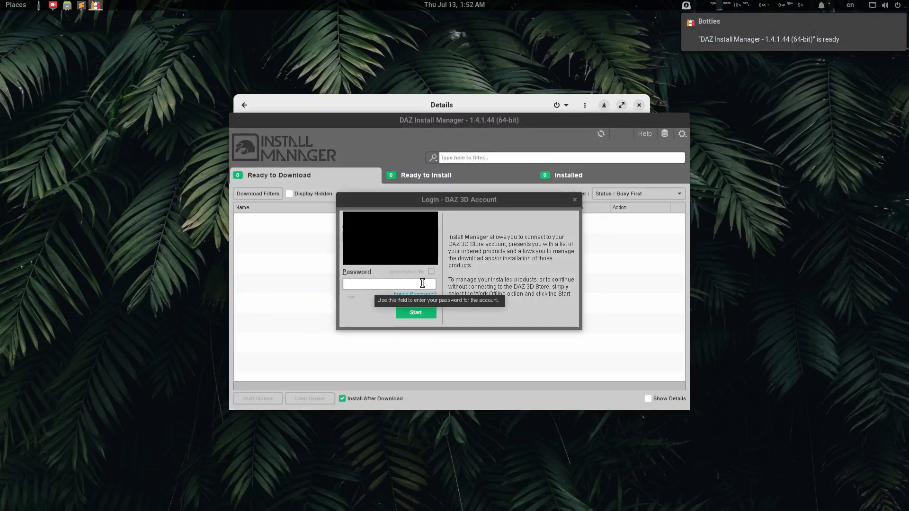
click(377, 284)
key(ctrl+v)
click(417, 313)
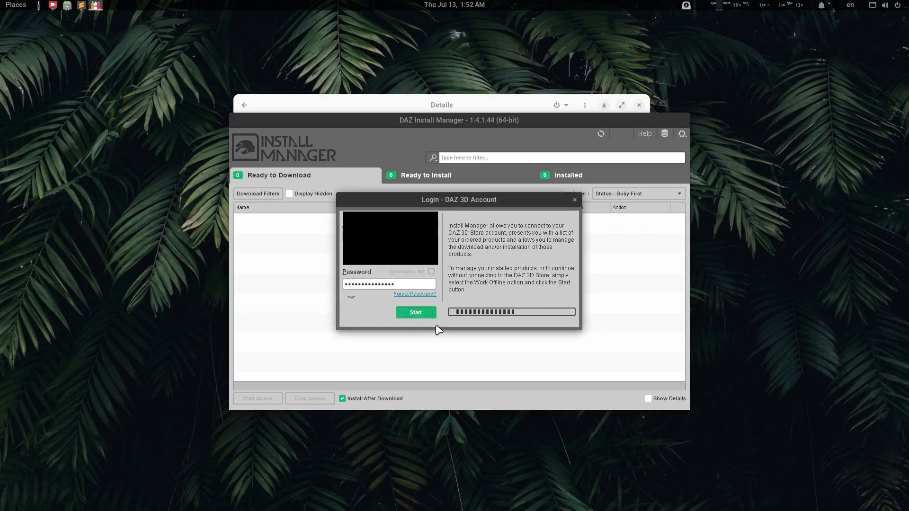
click(282, 180)
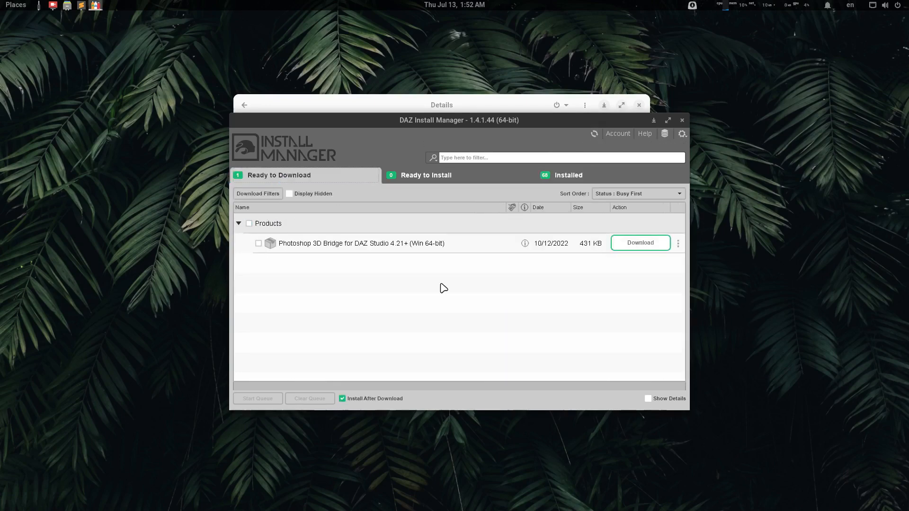
click(682, 120)
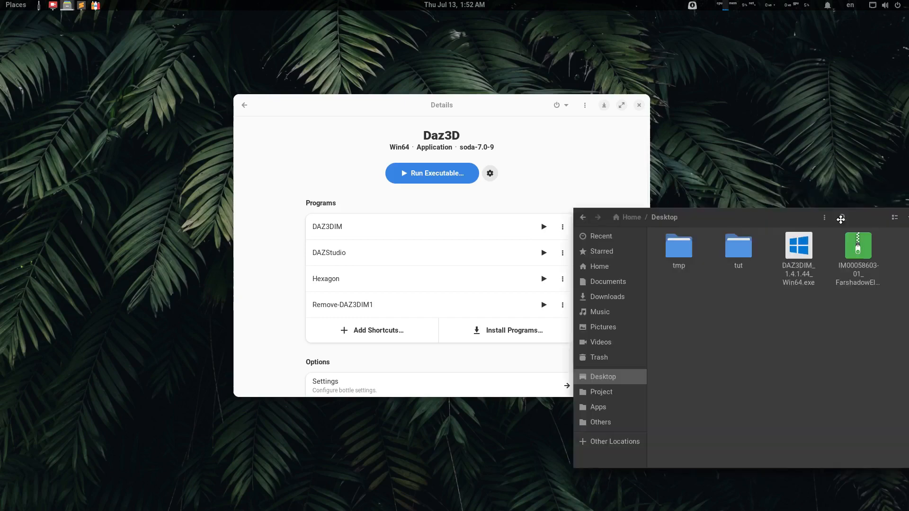
click(512, 215)
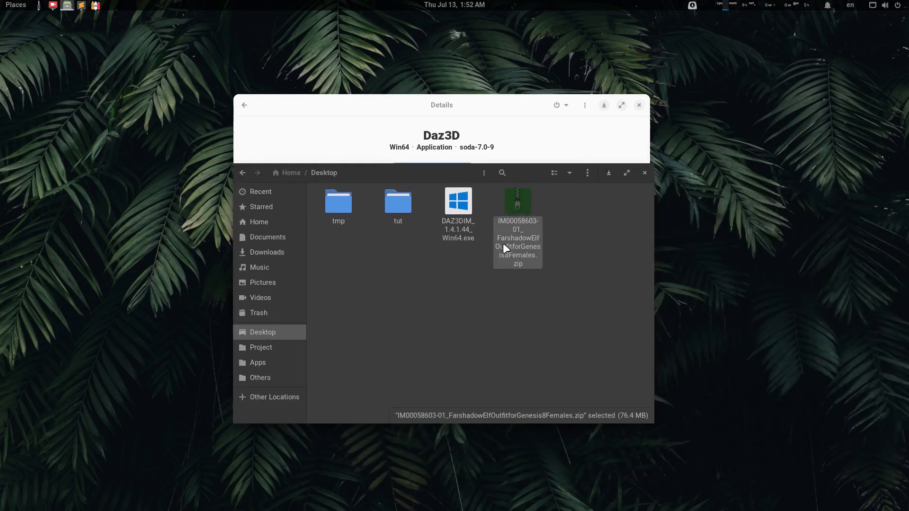
right_click(516, 211)
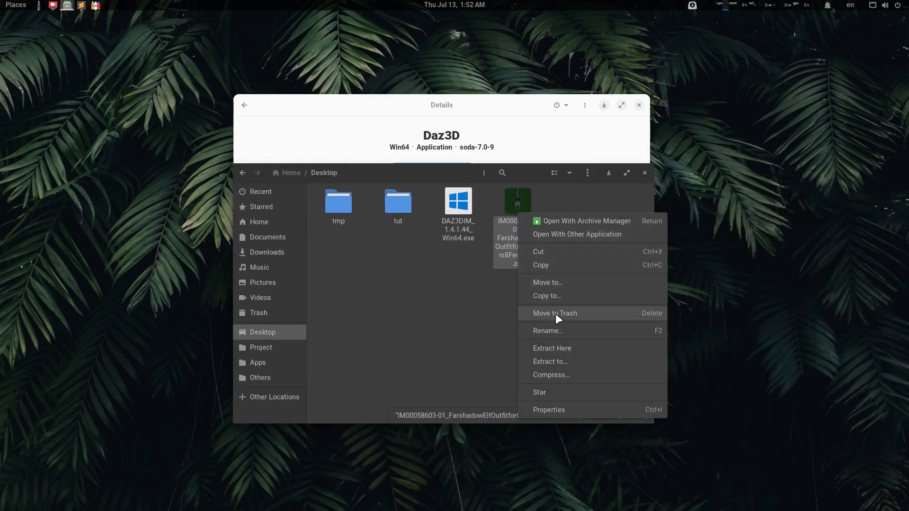
click(558, 349)
click(338, 207)
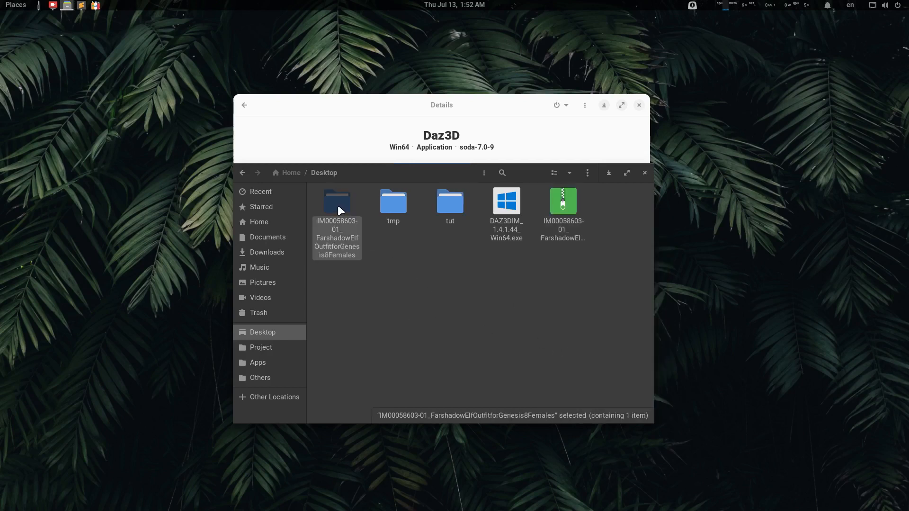
double_click(338, 207)
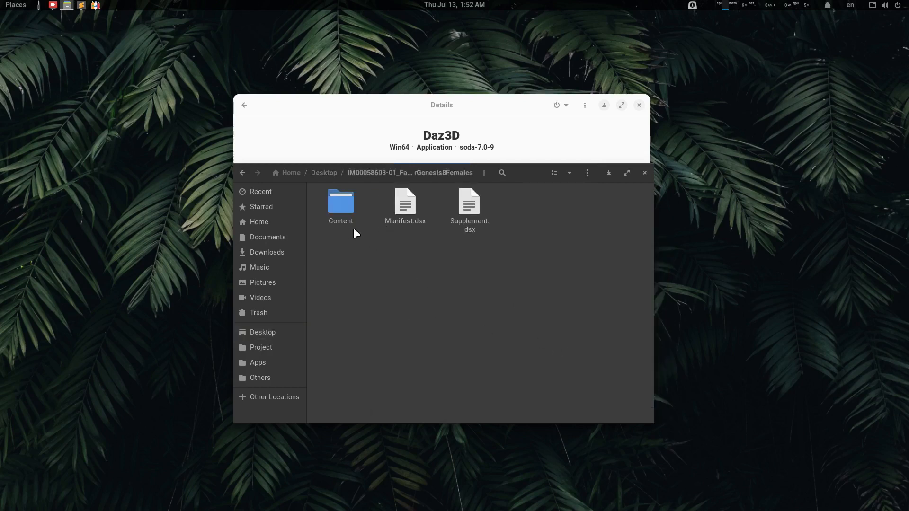
Enlarge the extracted outfit's folder window, move it clear of the Daz3D bottle details, and launch DAZStudio from the bottle.
drag(512, 177, 581, 165)
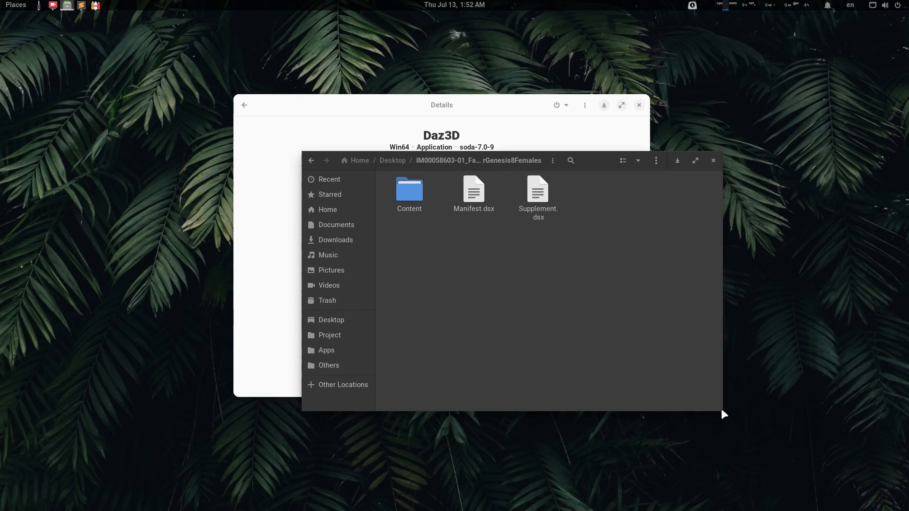
drag(722, 413, 815, 465)
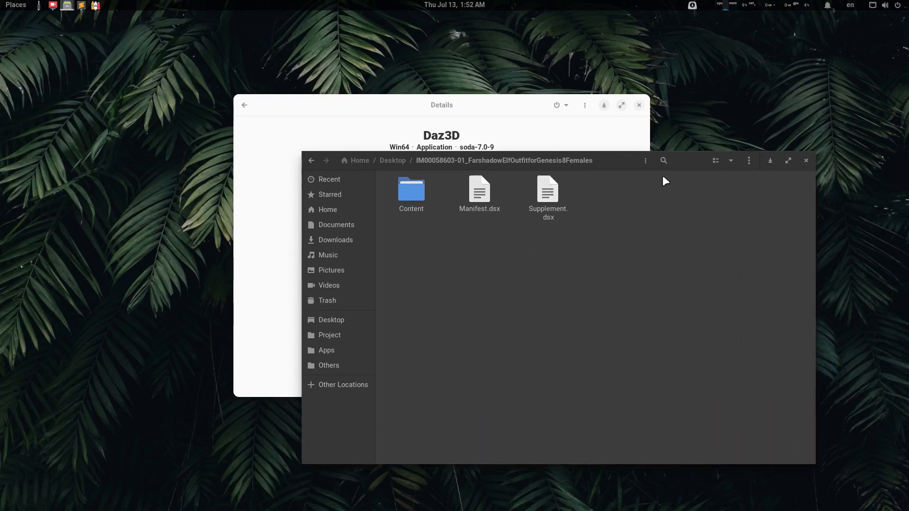
drag(627, 173, 683, 201)
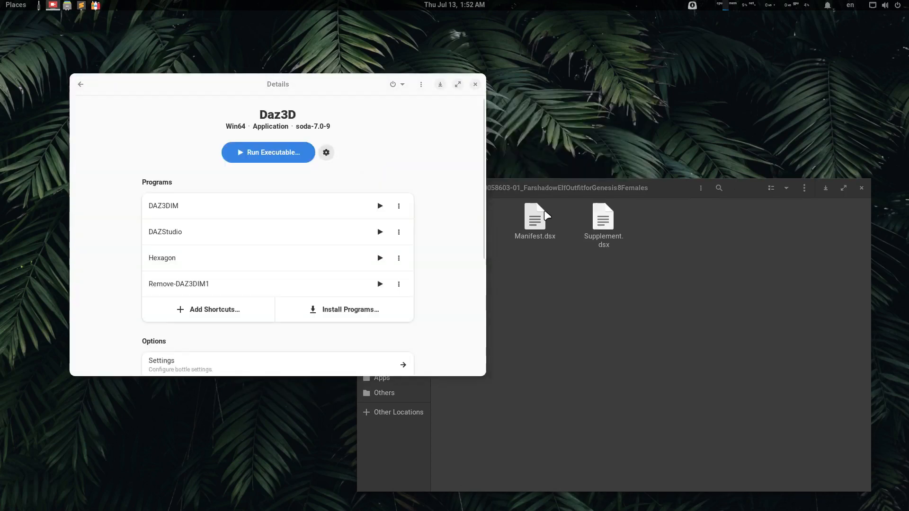
click(380, 232)
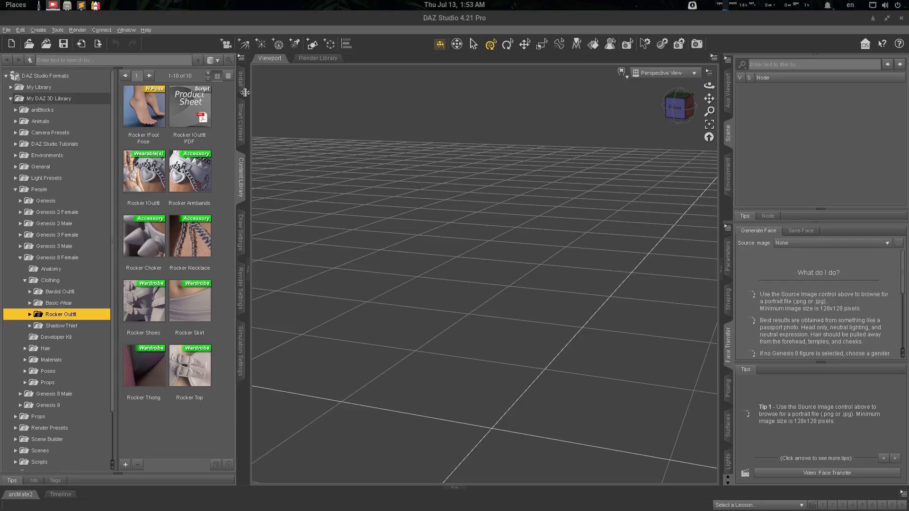
Browse to the folder location of My DAZ 3D Library from the content library and select its full path.
click(54, 100)
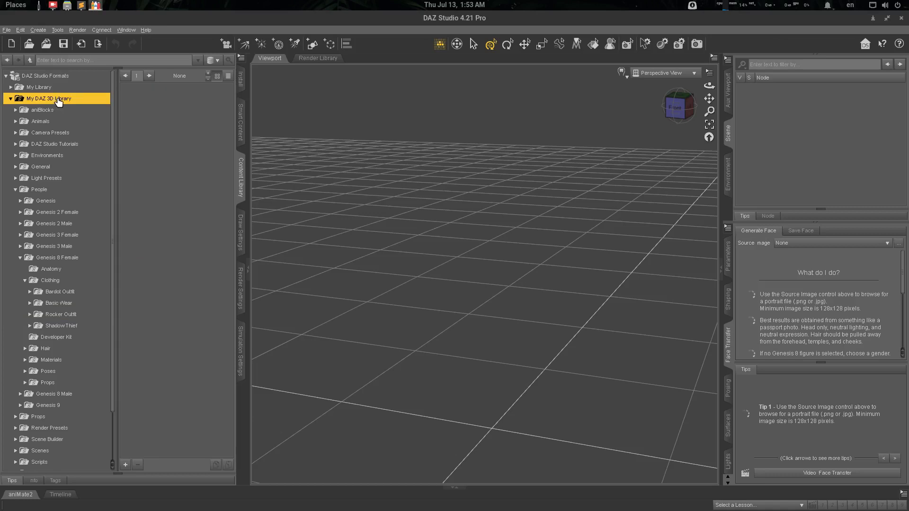
right_click(58, 99)
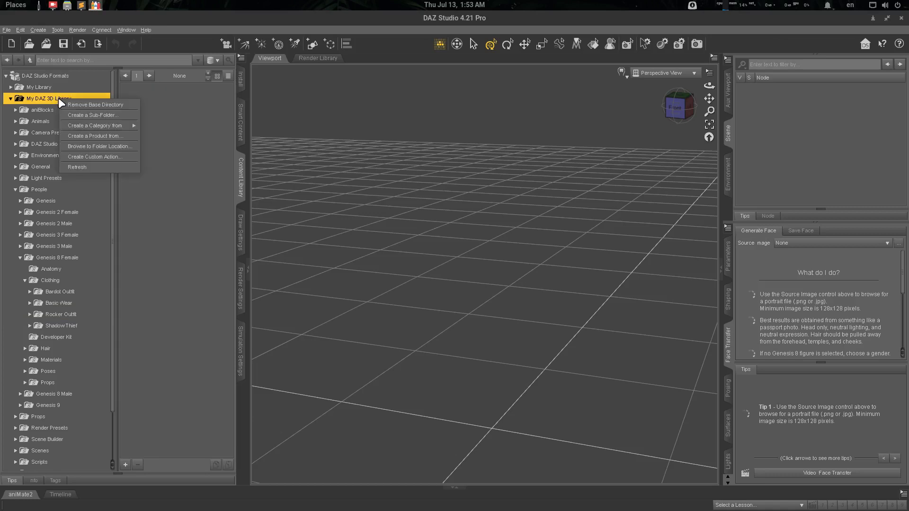
click(108, 148)
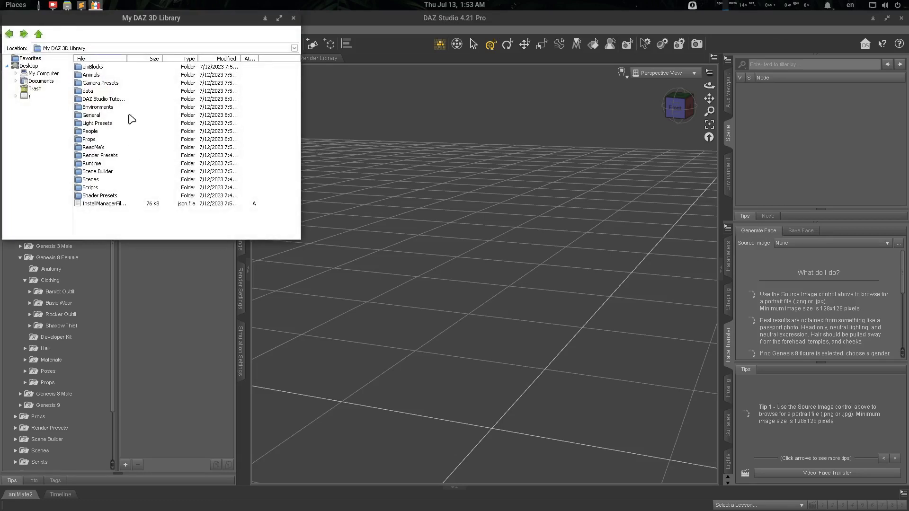
click(104, 47)
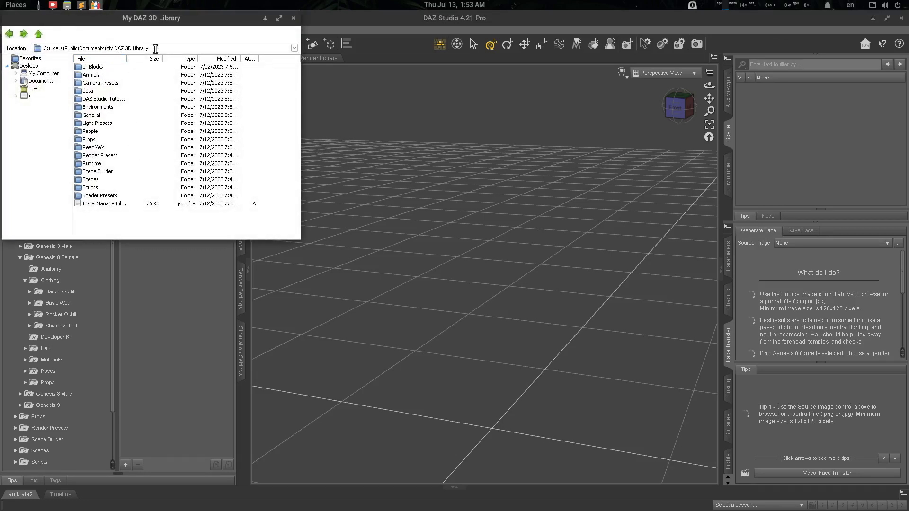
drag(155, 49, 42, 49)
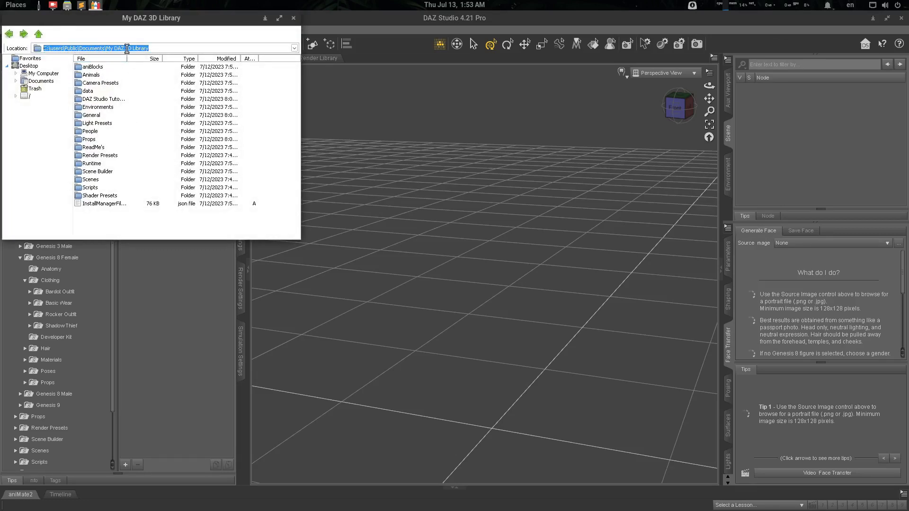
Switch to Bottles and browse the Daz3D bottle's files, keeping the library path visible beside the drive_c window.
click(96, 5)
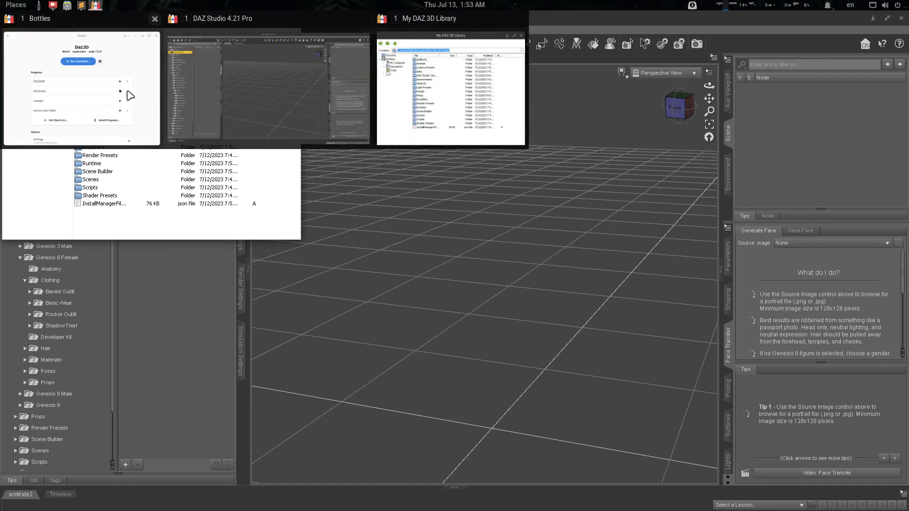
click(126, 93)
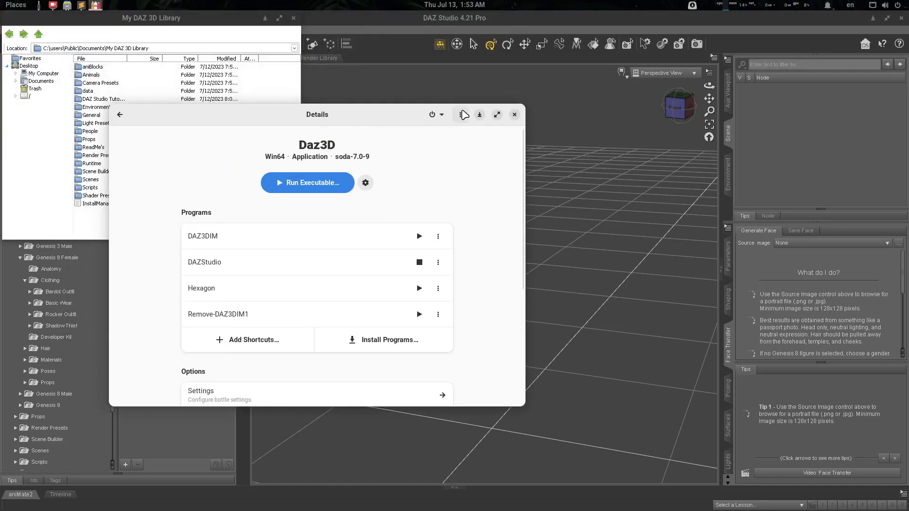
click(460, 114)
click(462, 161)
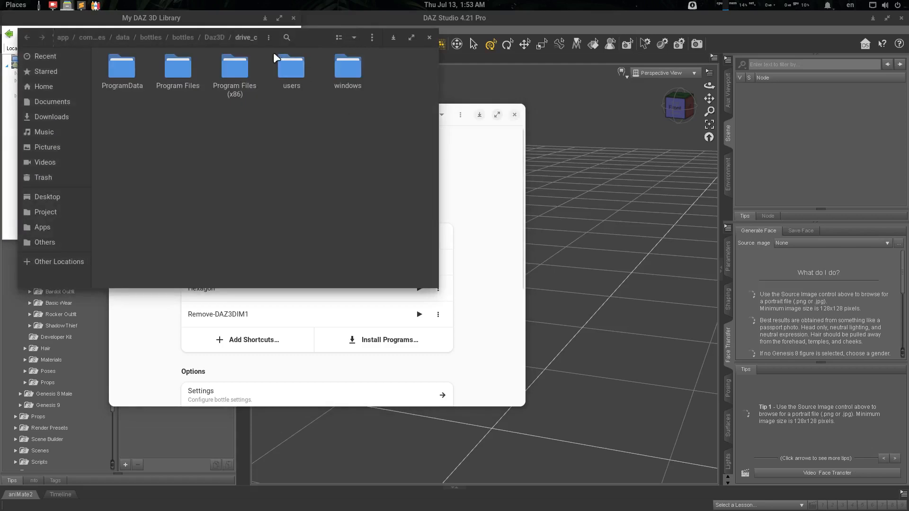
drag(274, 52, 413, 124)
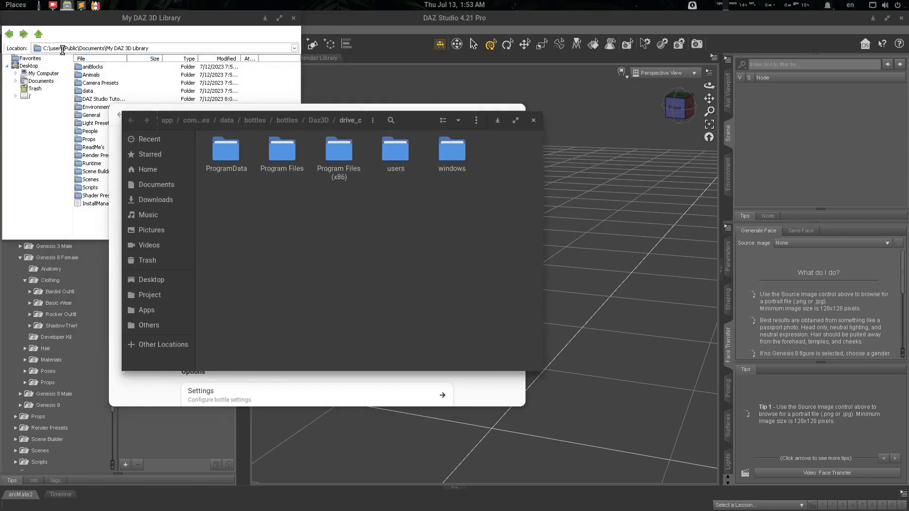
Open users/Public/Documents/My DAZ 3D Library within drive_c and compare it with the library folder opened from DAZ Studio.
double_click(404, 157)
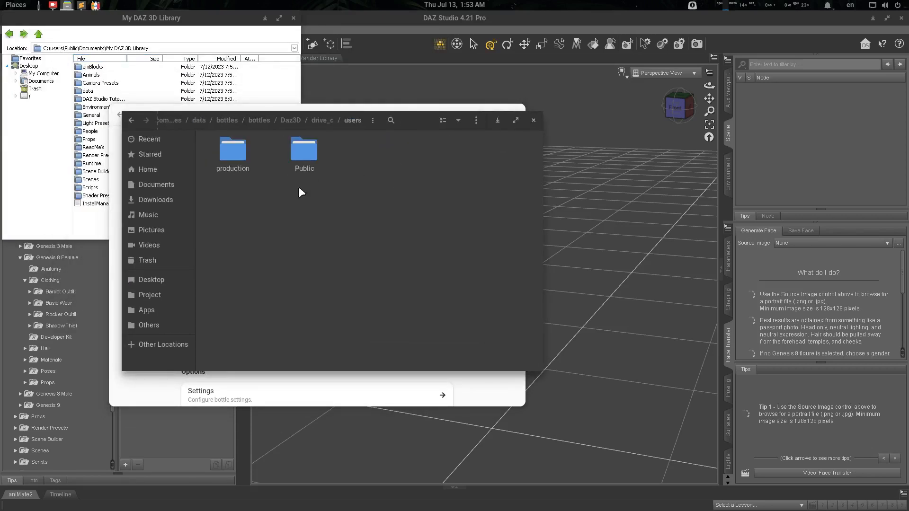
double_click(298, 159)
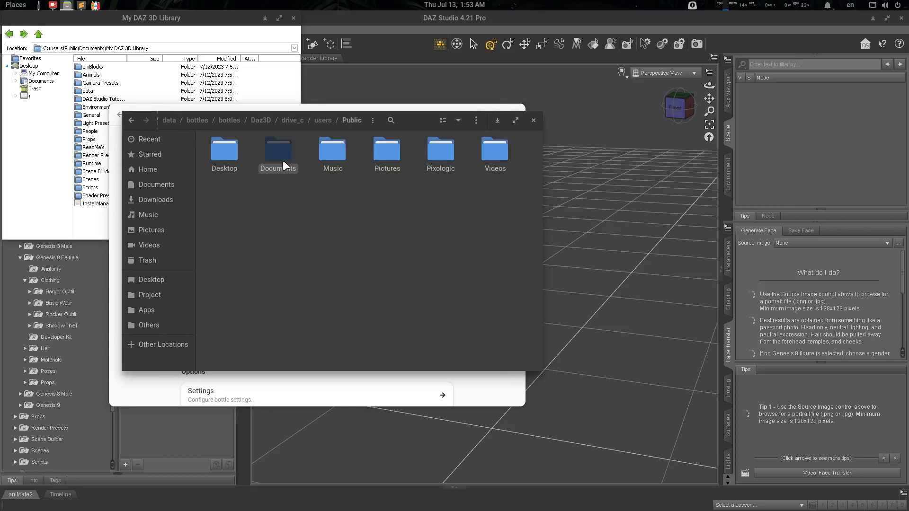
double_click(283, 160)
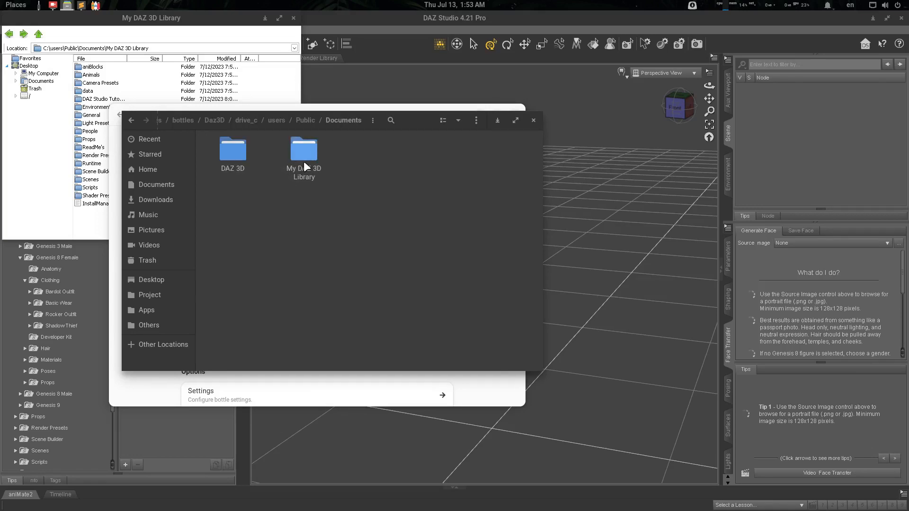
double_click(304, 163)
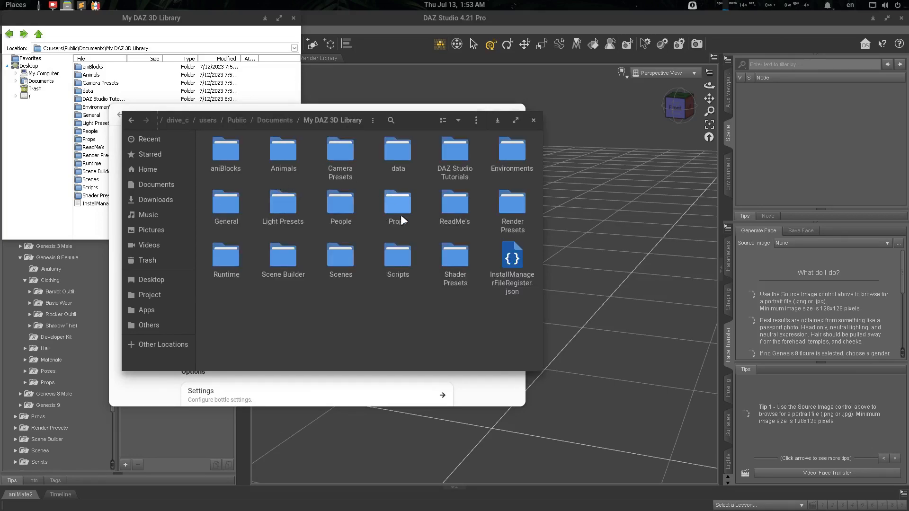
click(89, 91)
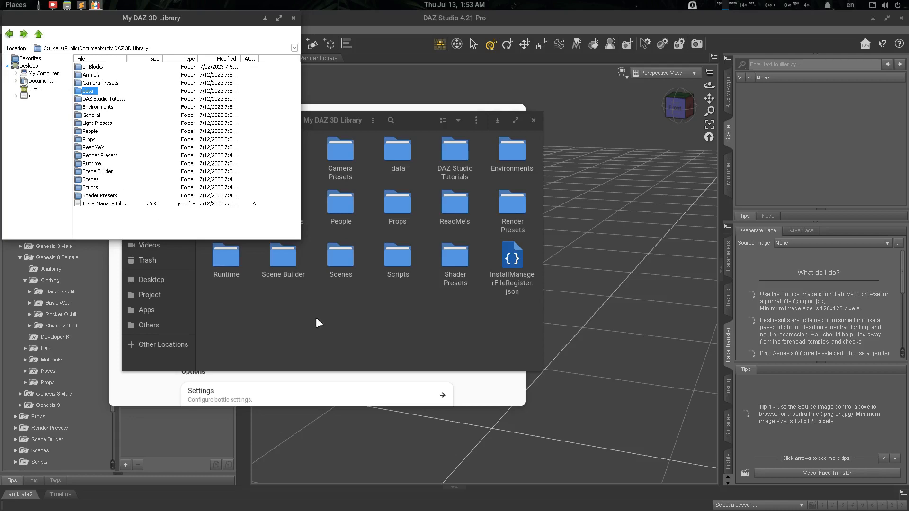
click(374, 325)
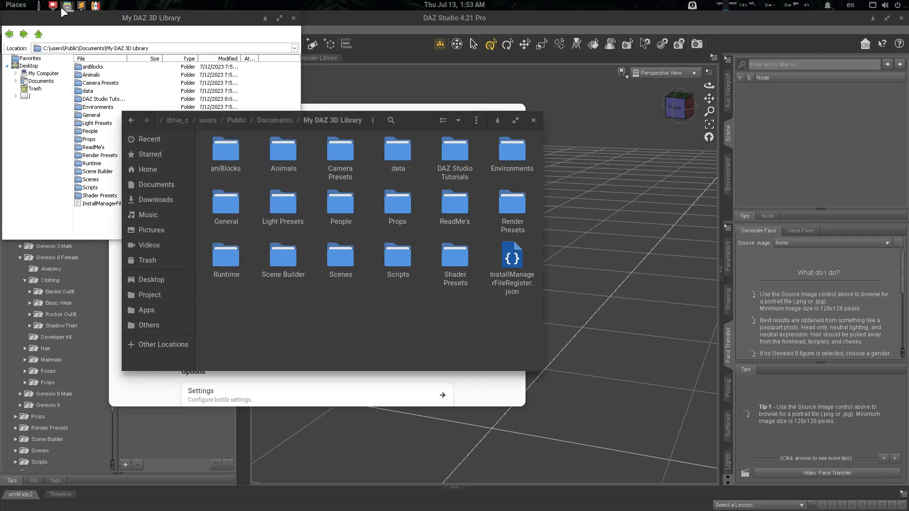
Open the Content folder of the extracted Farshadow Elf Outfit and copy its data, People and Runtime folders.
mouse_move(69, 9)
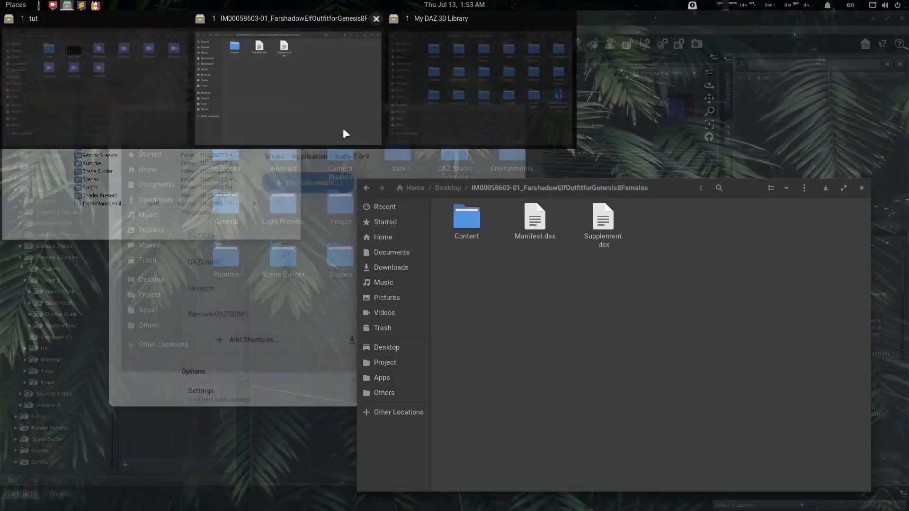
click(343, 129)
double_click(465, 229)
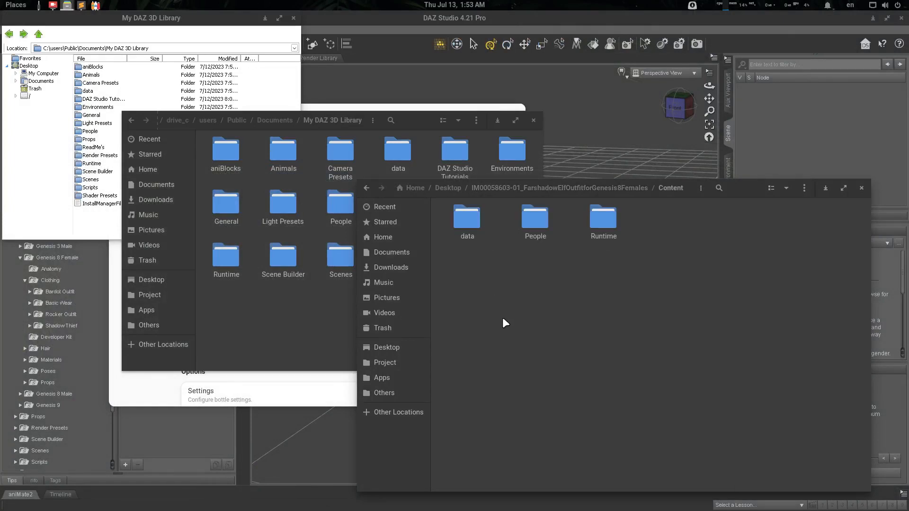
drag(726, 190, 756, 198)
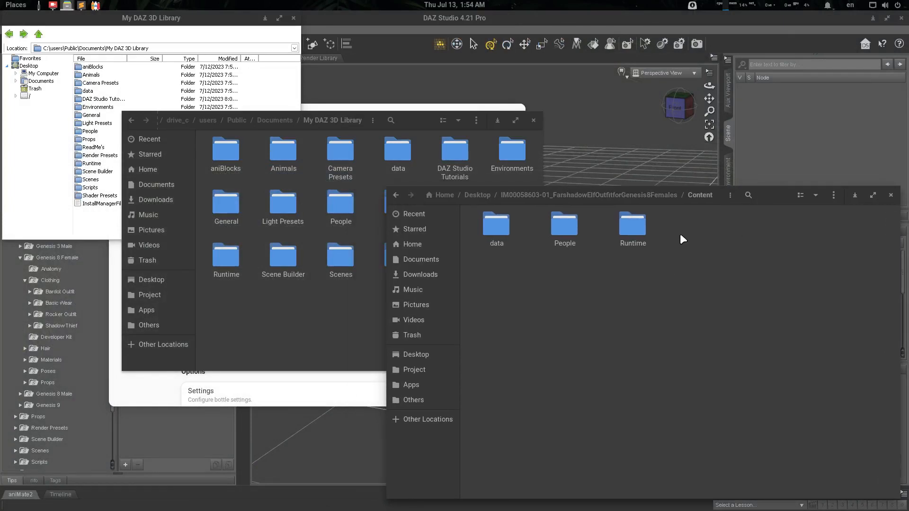
drag(681, 236, 488, 297)
right_click(501, 235)
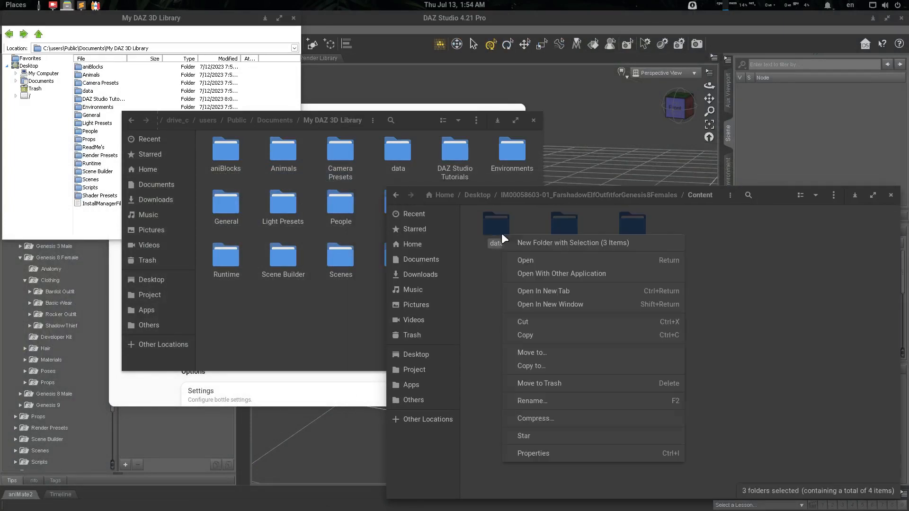
click(533, 332)
Paste the copied folders into the bottle's My DAZ 3D Library folder, merging them with the existing folders of the same names.
click(297, 325)
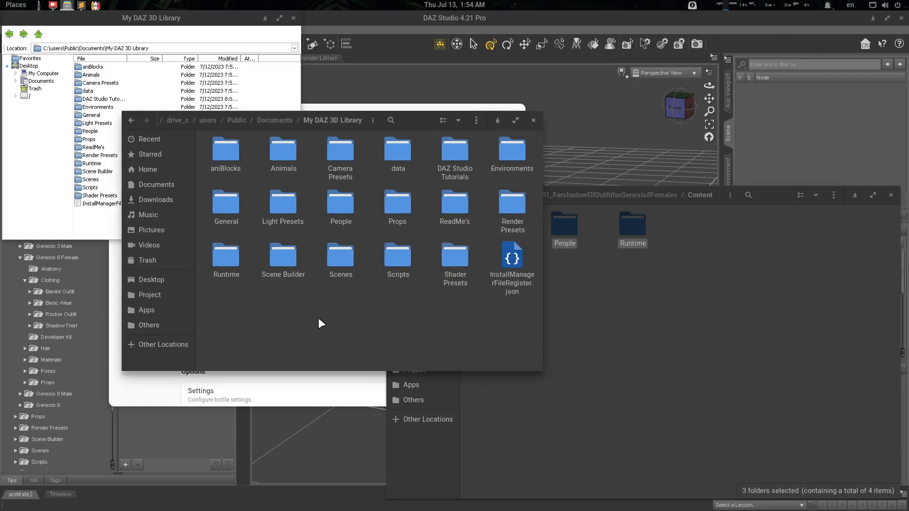
right_click(319, 320)
click(357, 357)
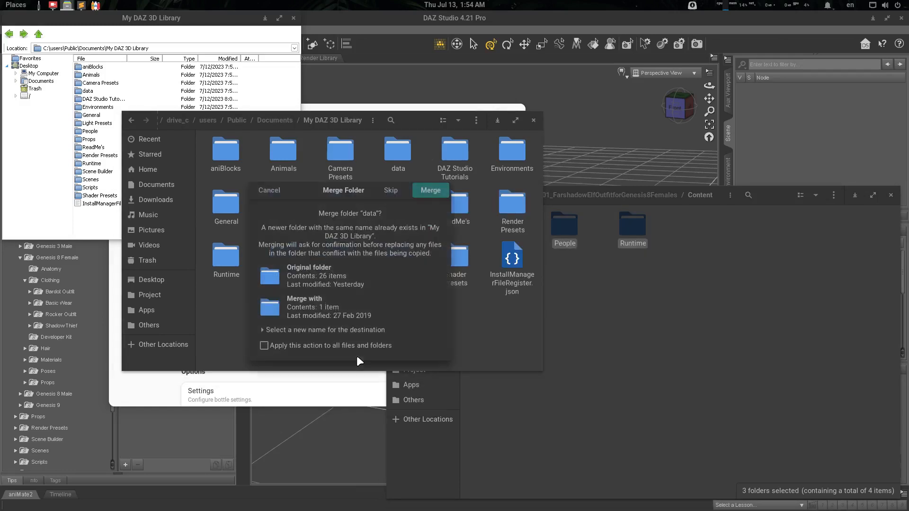
click(430, 190)
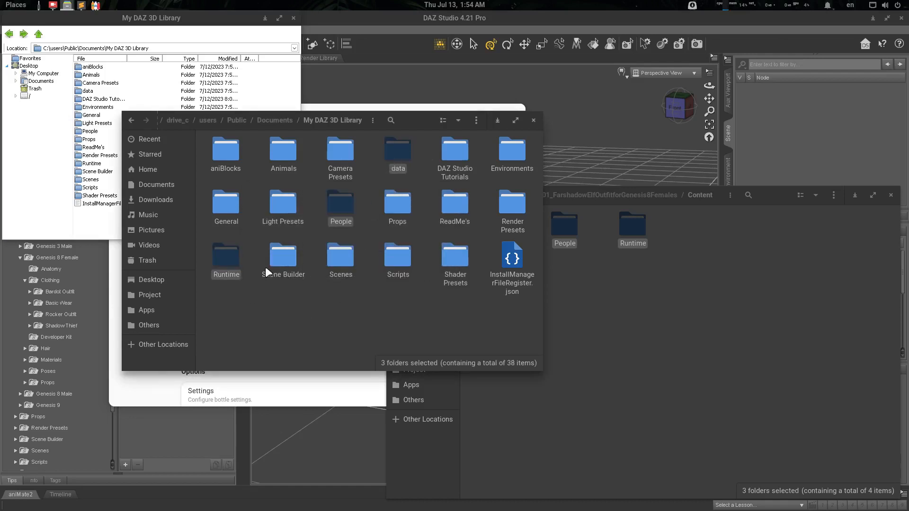
click(355, 335)
Clear the file and bottle windows away from DAZ Studio and refresh My DAZ 3D Library in the content library.
click(666, 289)
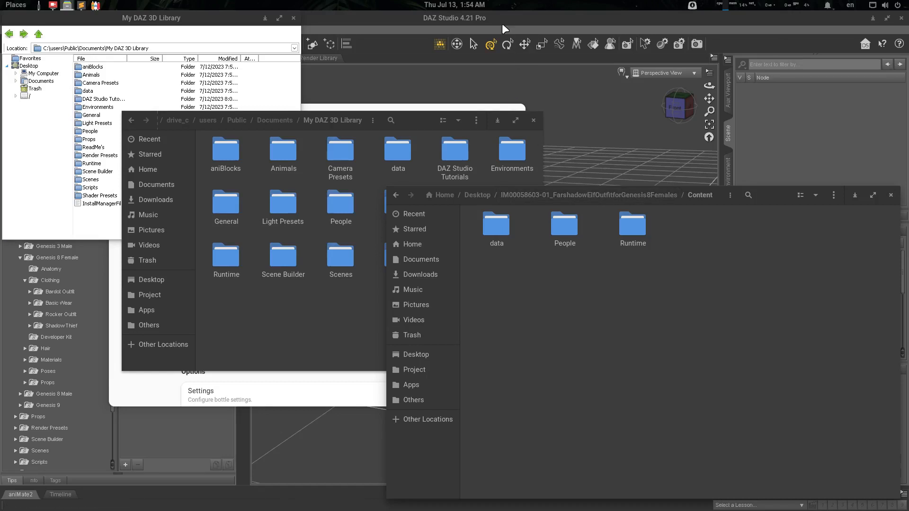
click(236, 23)
click(294, 17)
click(496, 120)
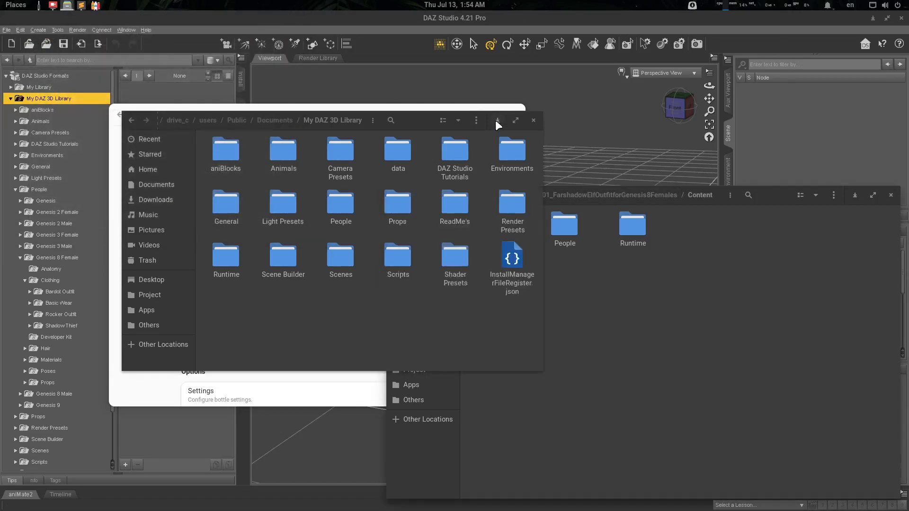
click(497, 120)
click(479, 114)
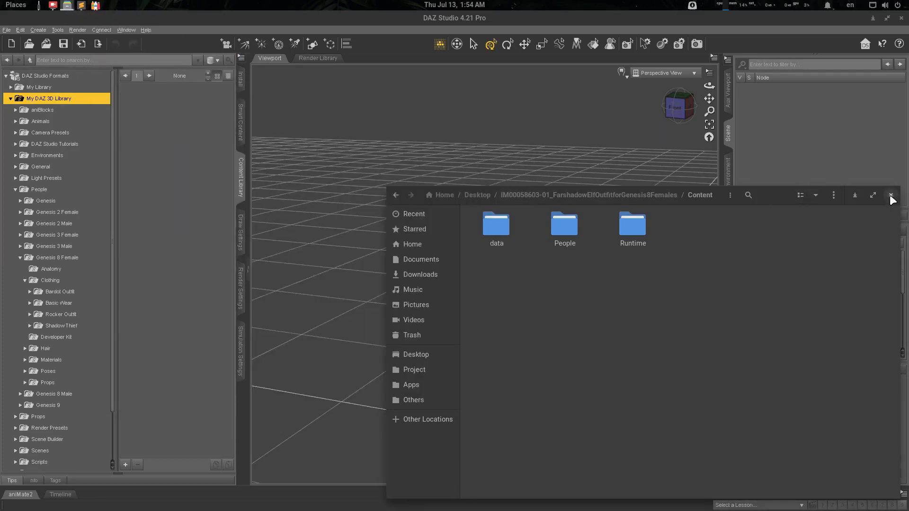
click(890, 196)
right_click(40, 100)
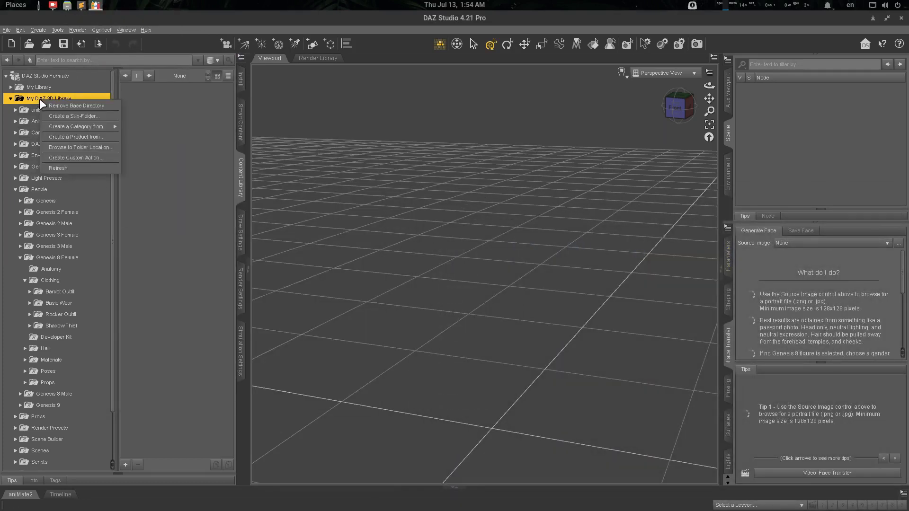
click(64, 169)
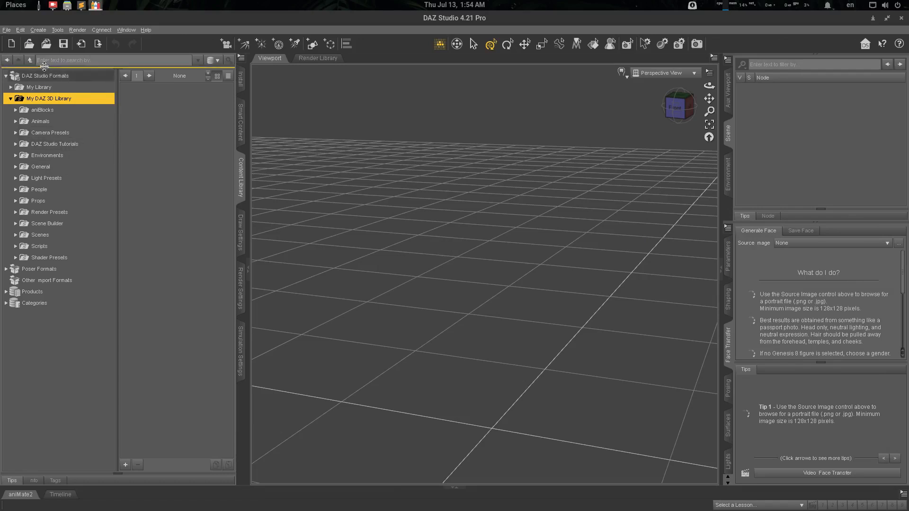
Expand the People folder of My DAZ 3D Library and search the content library for "fairshoadow".
click(55, 190)
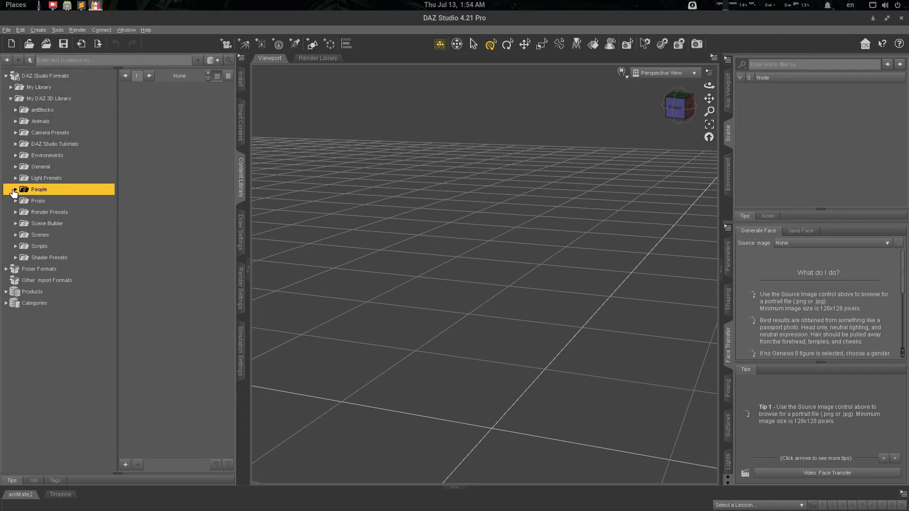
double_click(32, 190)
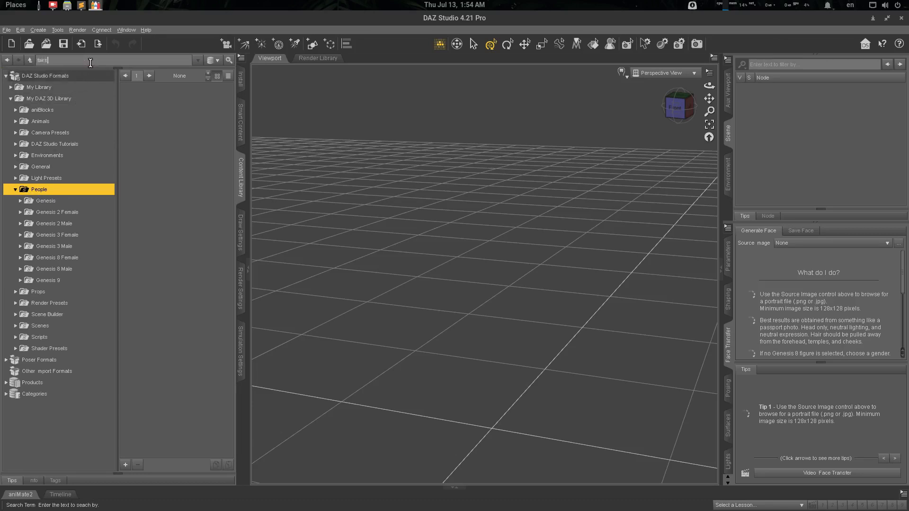
key(Return)
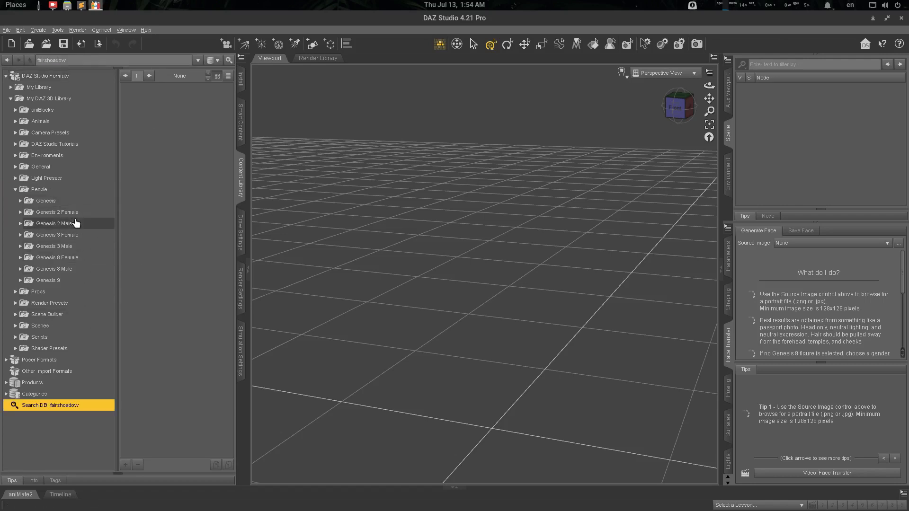
Browse the Genesis 8 Female Clothing folder in My DAZ 3D Library and open the FarshadowOutfit folder.
click(75, 259)
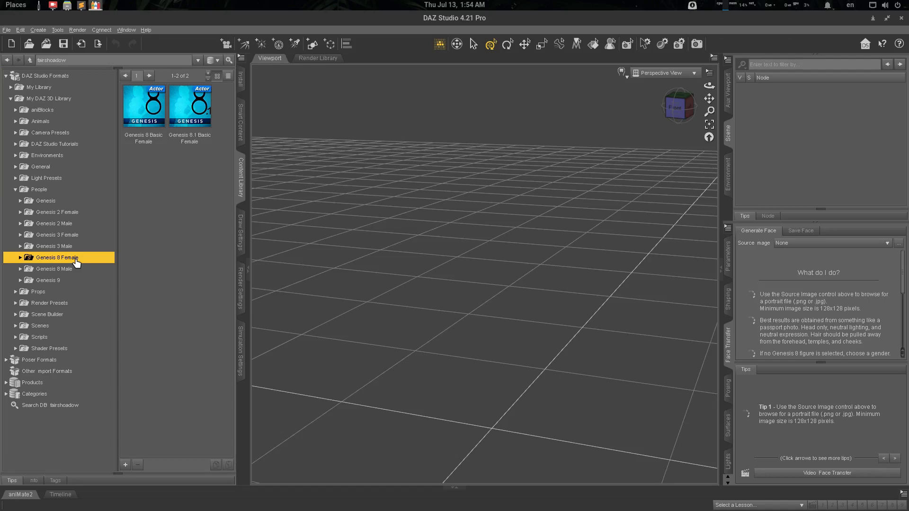
click(21, 258)
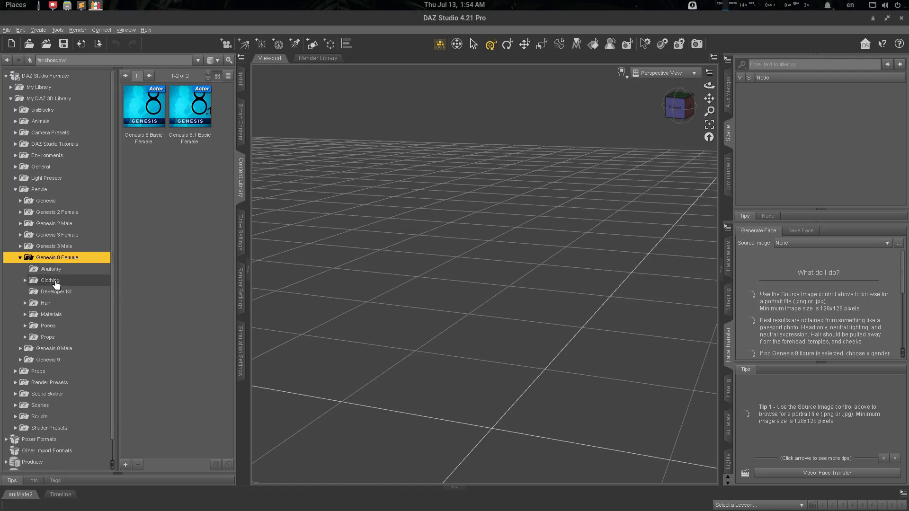
click(34, 281)
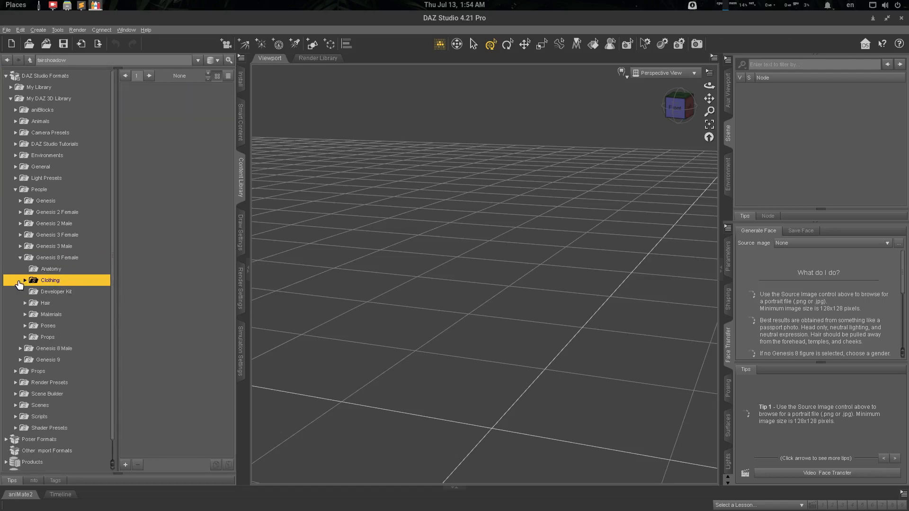
click(25, 280)
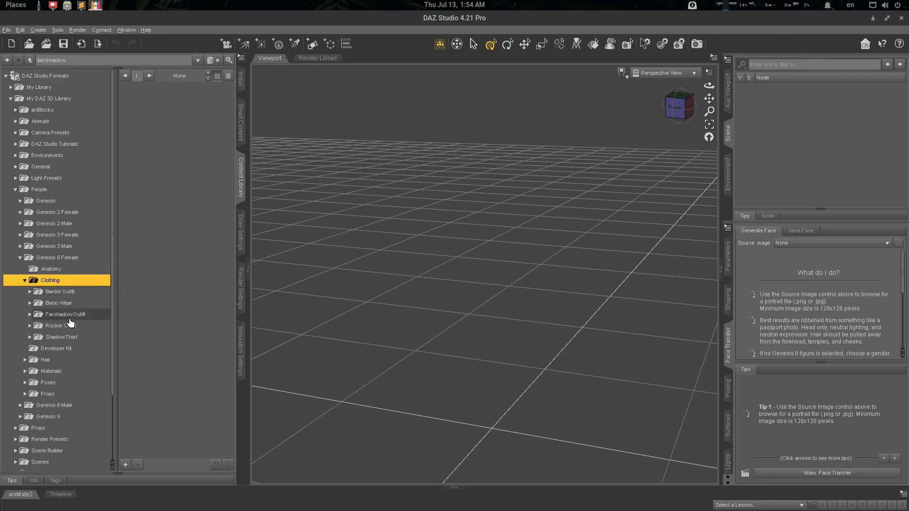
click(75, 317)
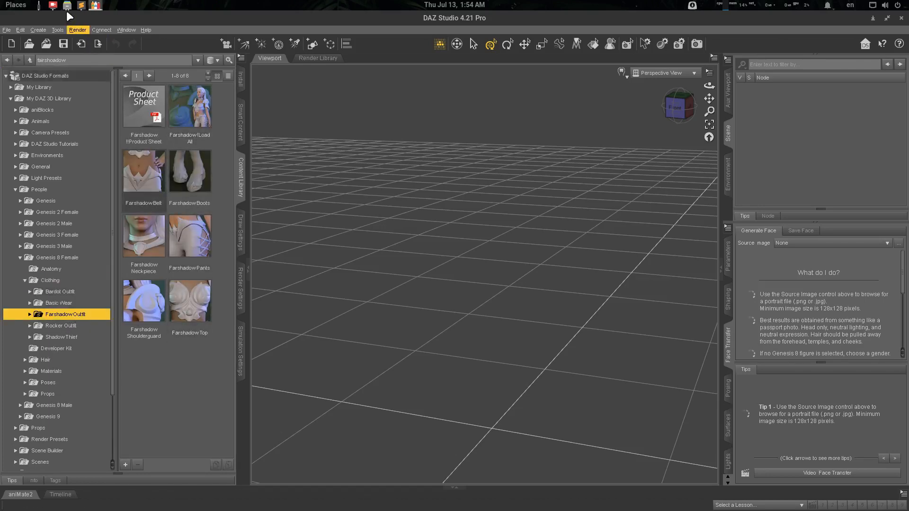
Load the complete Farshadow outfit on a Genesis 8 Female with Farshadow !Load All and clear the selection.
mouse_move(67, 8)
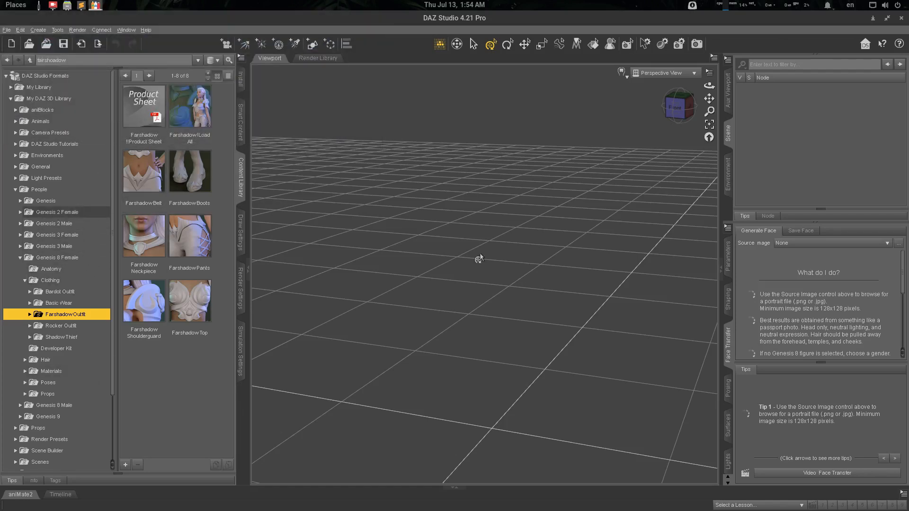
double_click(190, 107)
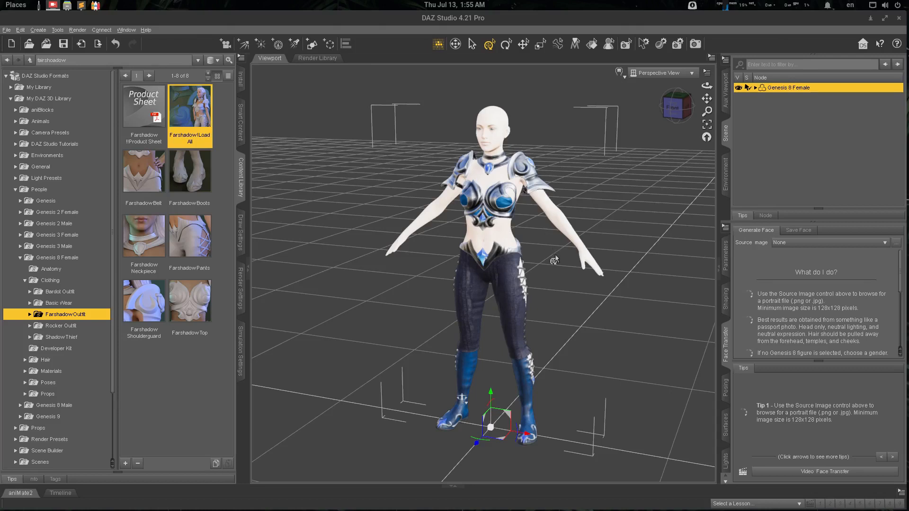
click(588, 300)
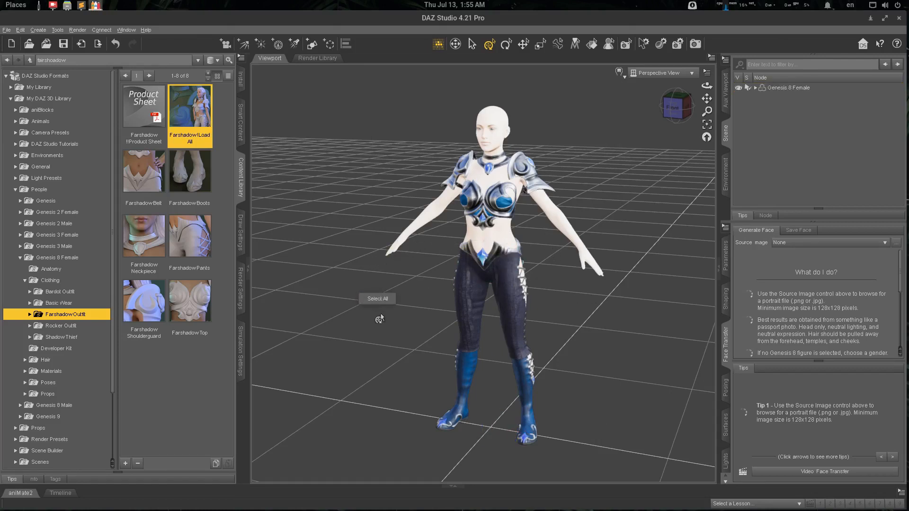
middle_drag(341, 287, 505, 232)
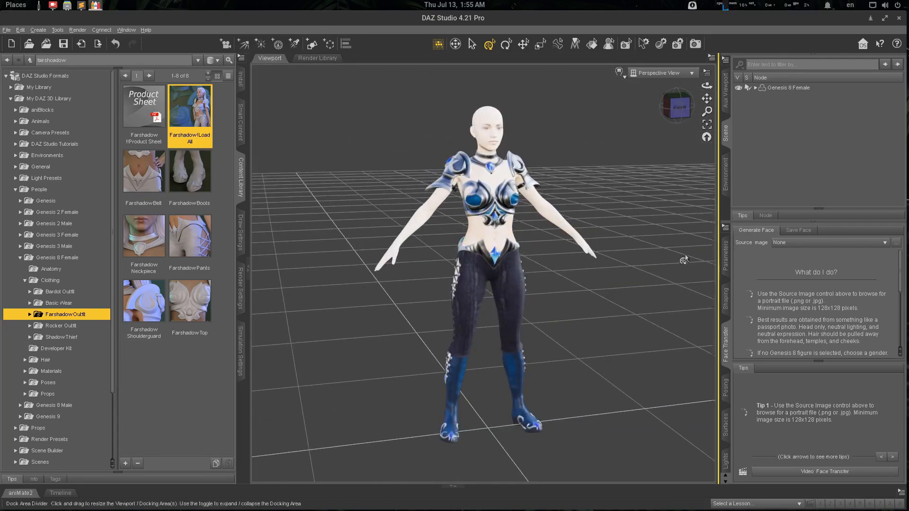
Send the dressed Genesis 8 Female through Daz To Blender as a Skeletal Mesh, toggling Embed Textures in the FBX export options.
click(7, 30)
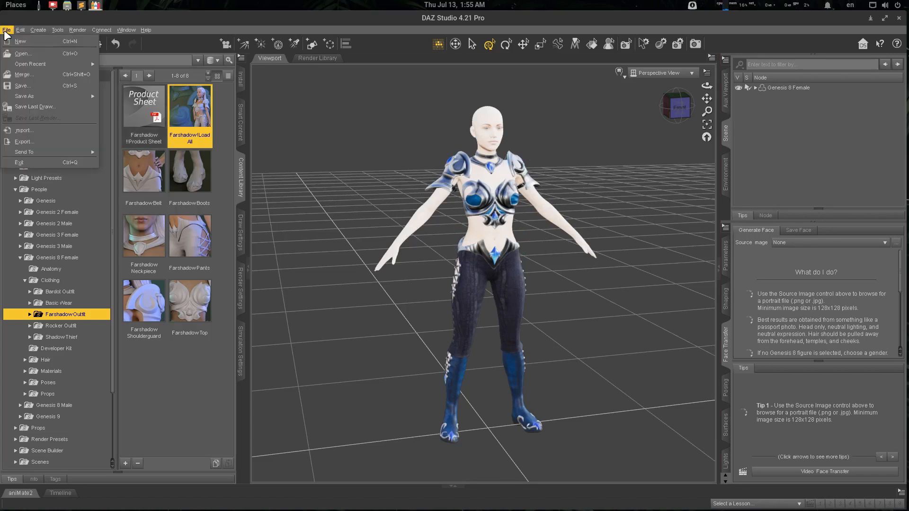
mouse_move(27, 152)
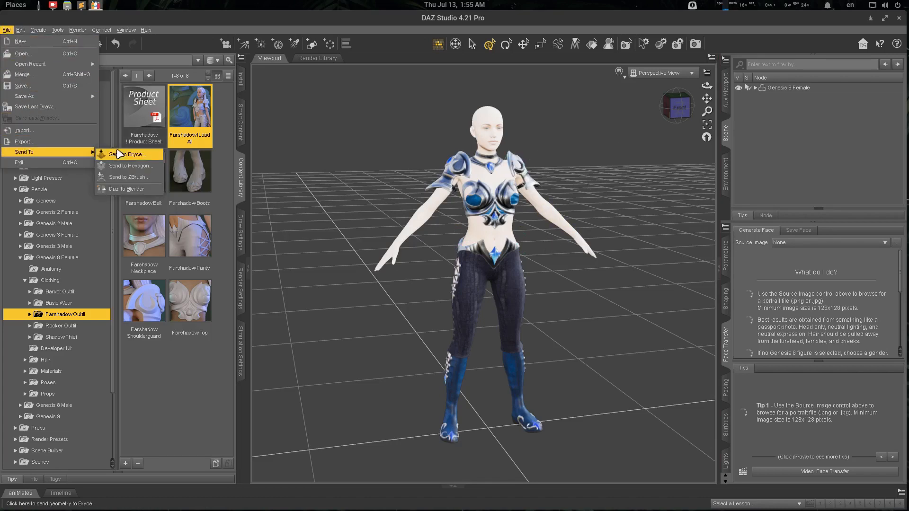
click(131, 187)
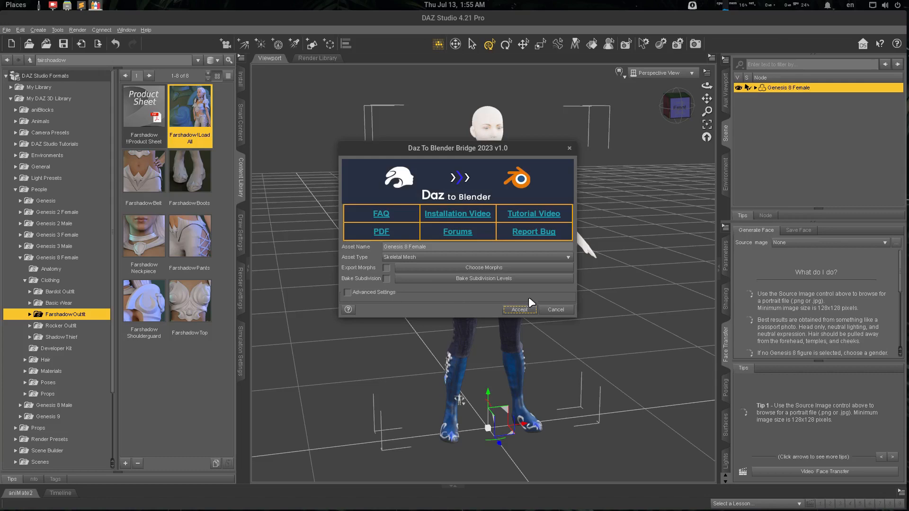
click(519, 310)
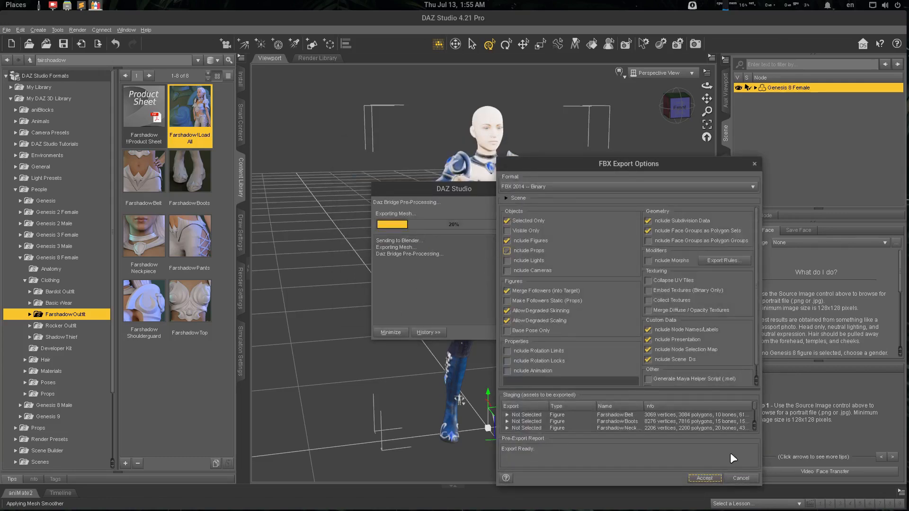
click(688, 292)
click(704, 478)
Launch native Blender from the desktop search and dismiss its splash screen.
key(super)
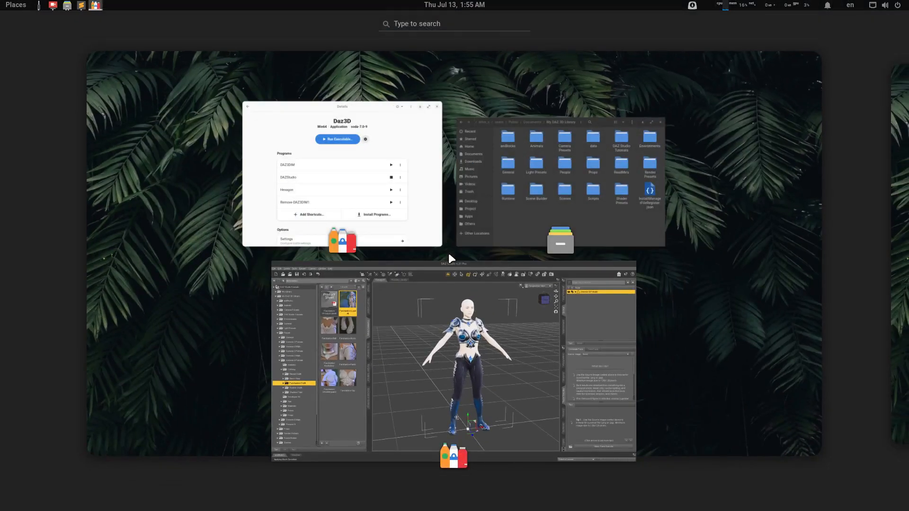
text(ble)
key(Return)
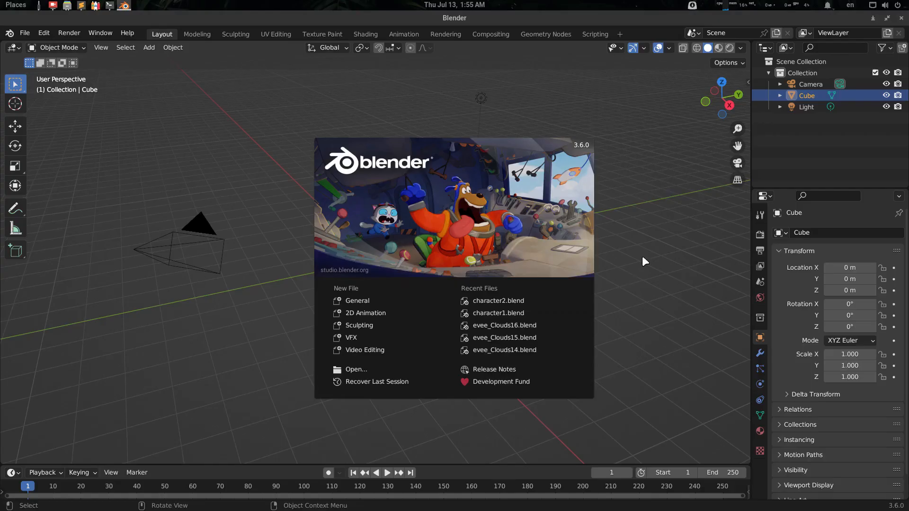
click(642, 255)
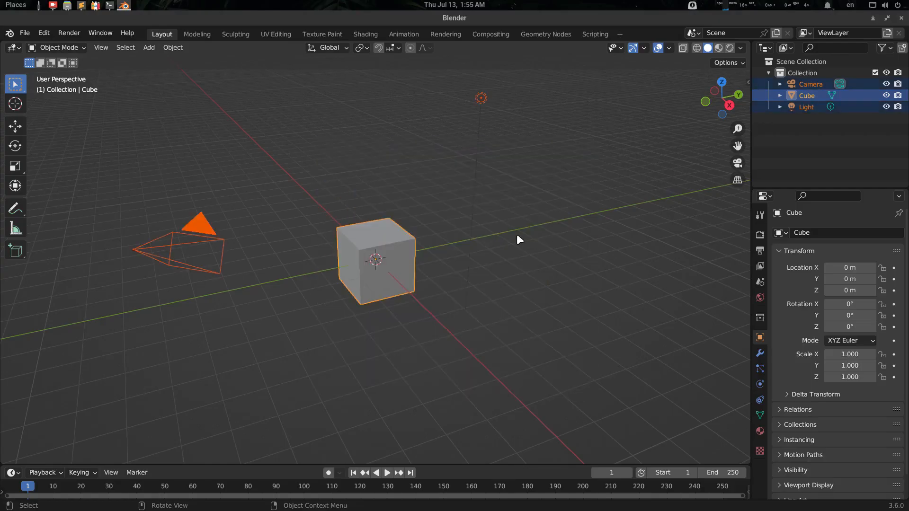
Delete the default camera, cube and light, and show the Daz To Blender tools beside the viewport.
key(Delete)
key(n)
click(744, 199)
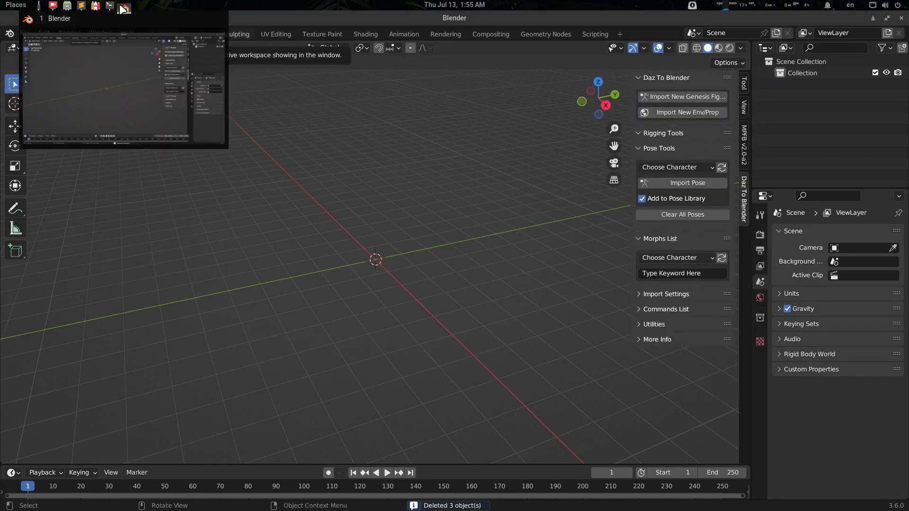
Dismiss the bridge's export notice in DAZ Studio, return to Blender and import the new Genesis figure.
click(95, 6)
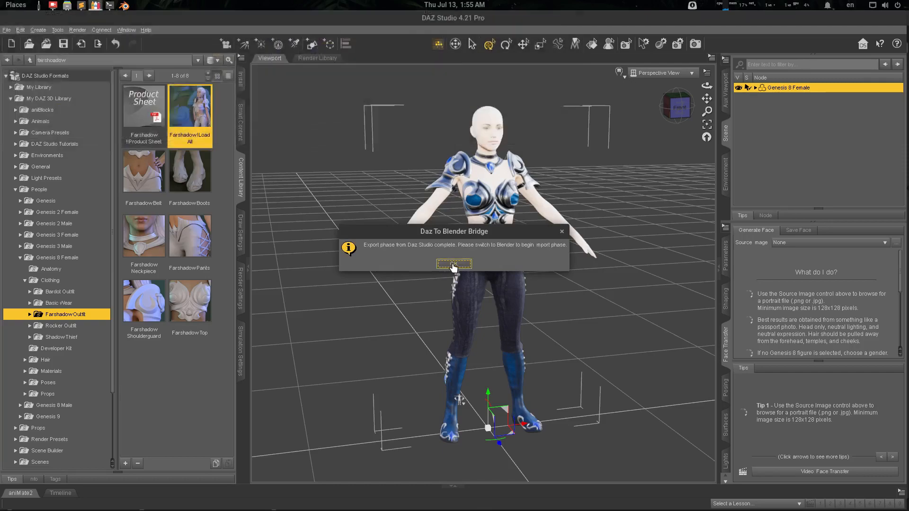
key(Return)
click(124, 7)
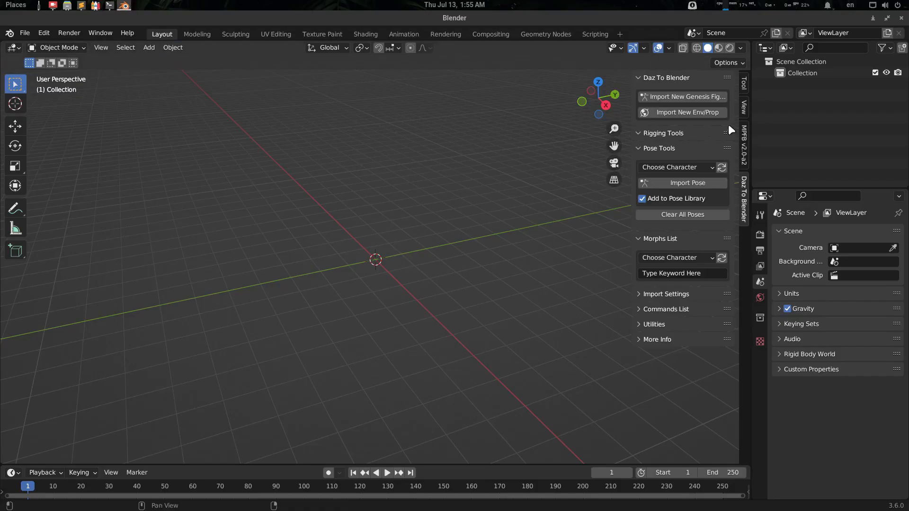
click(675, 100)
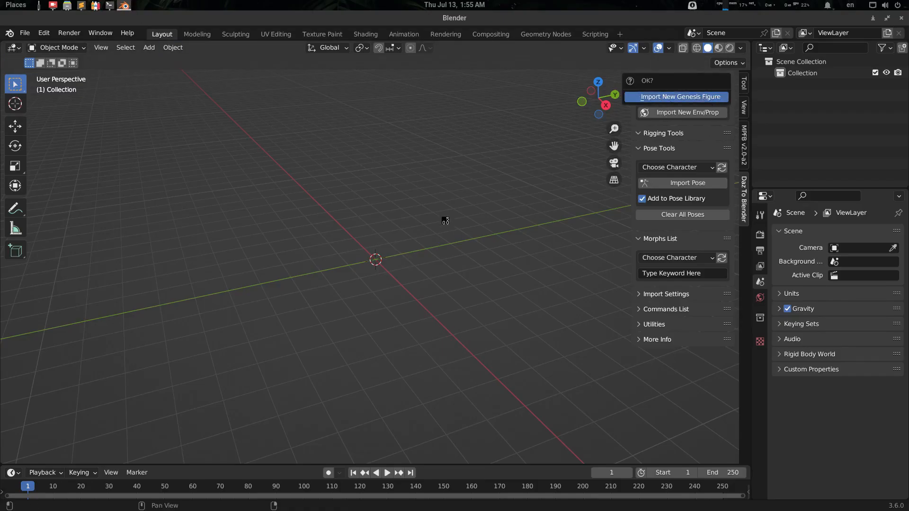
click(297, 229)
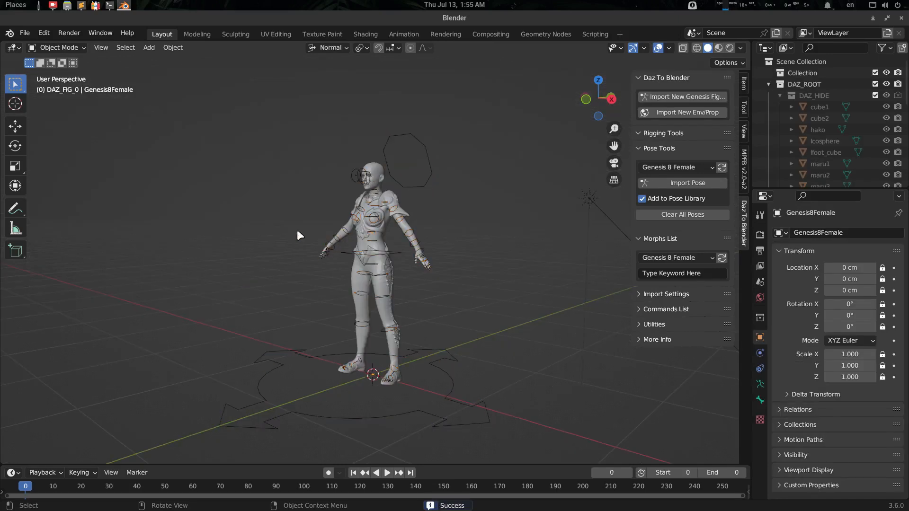
Switch the viewport to Material Preview and select the imported Genesis 8 Female mesh.
middle_drag(297, 230, 408, 252)
scroll(407, 252, up, 4)
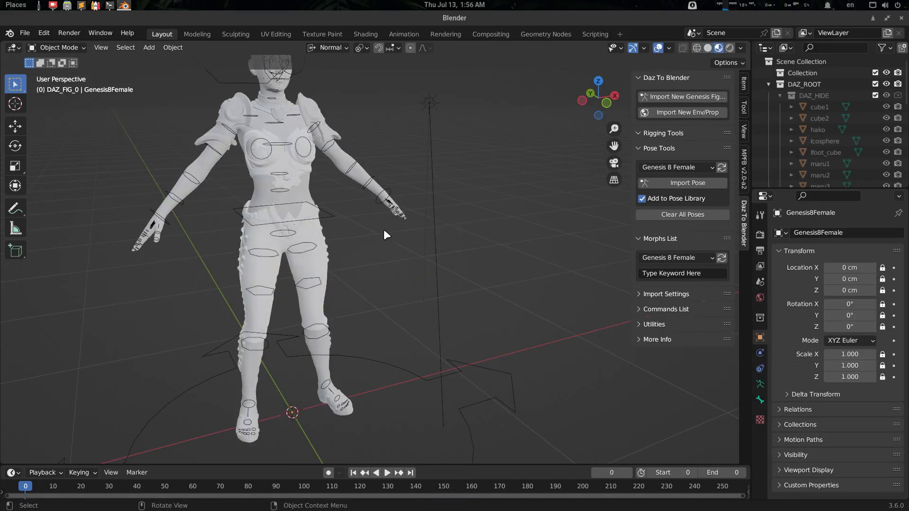
middle_drag(384, 229, 402, 234)
click(430, 286)
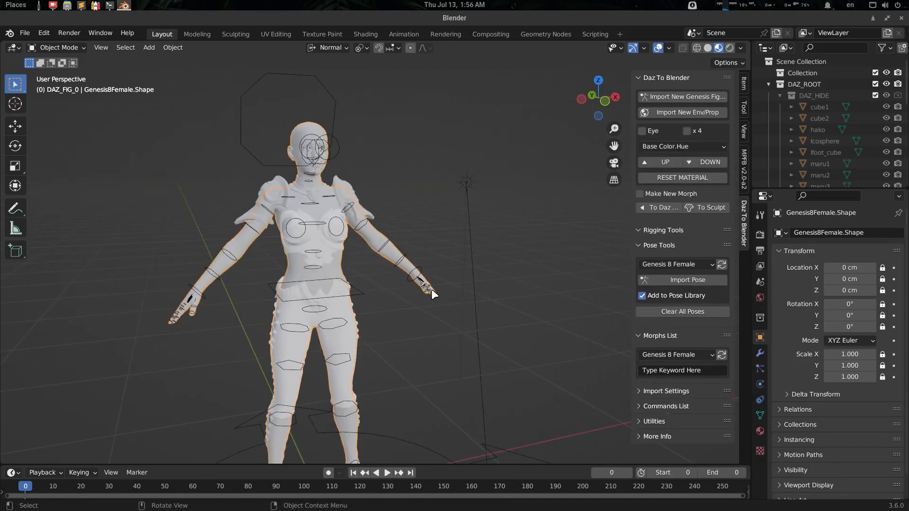
Examine the outfit and materials of the imported Genesis 8 Female from several angles and distances.
scroll(442, 286, down, 2)
shift+middle_drag(442, 279, 391, 233)
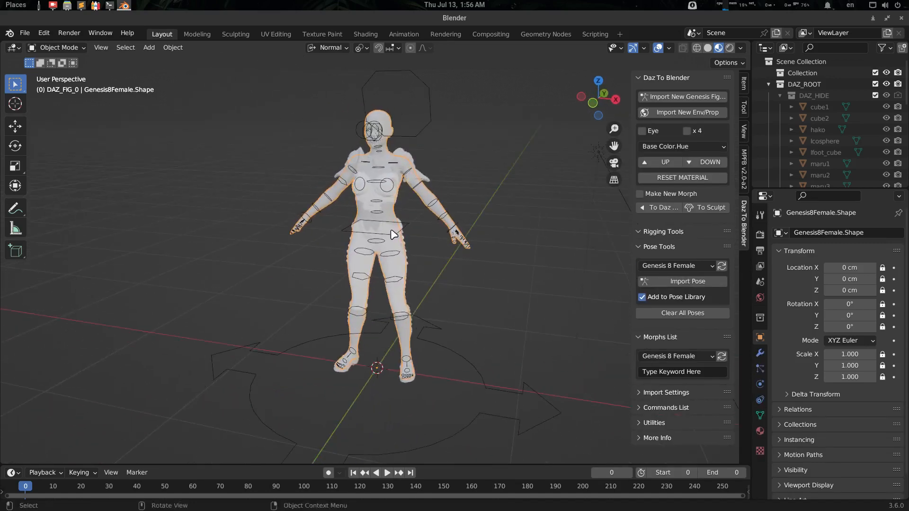
scroll(417, 198, up, 3)
shift+middle_drag(423, 190, 399, 274)
click(476, 283)
scroll(476, 283, up, 1)
scroll(476, 283, down, 3)
scroll(416, 265, up, 4)
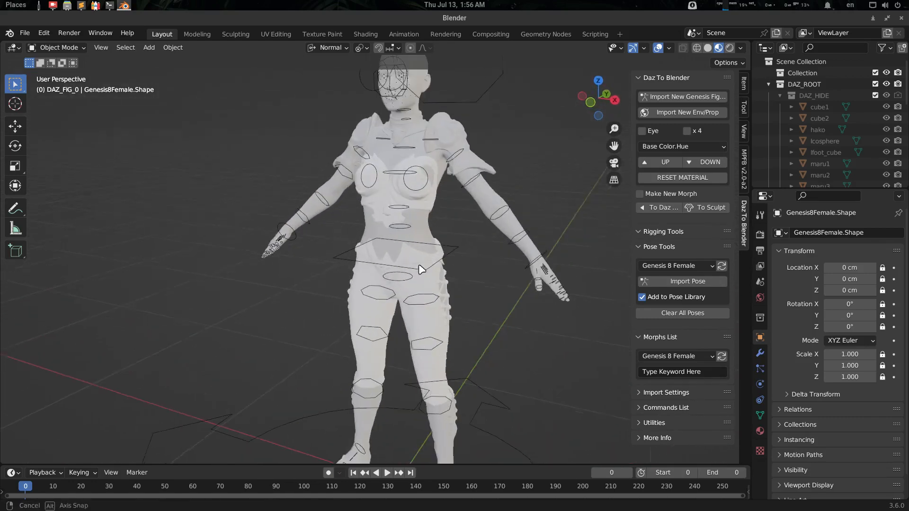